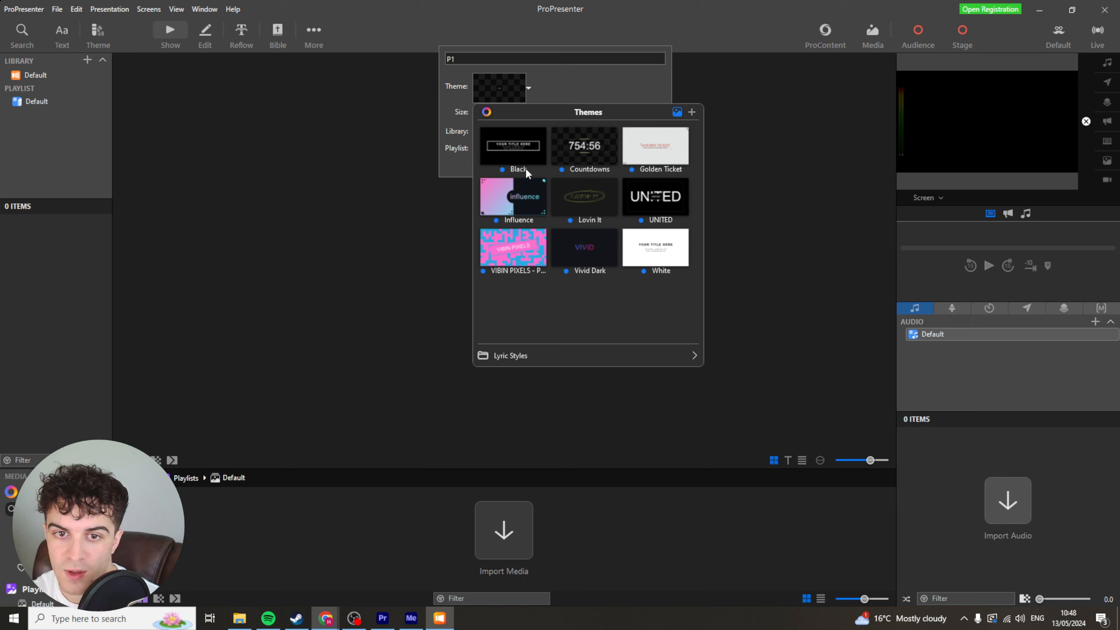
Browse the available themes, lyric styles and the Influence theme templates for the new presentation.
click(690, 356)
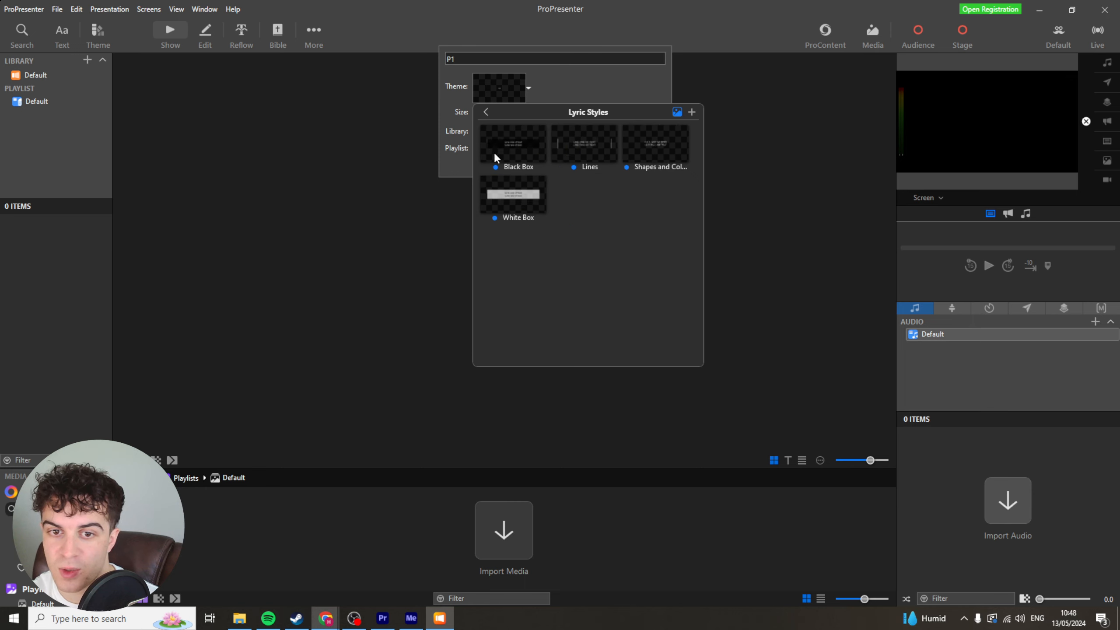
click(487, 112)
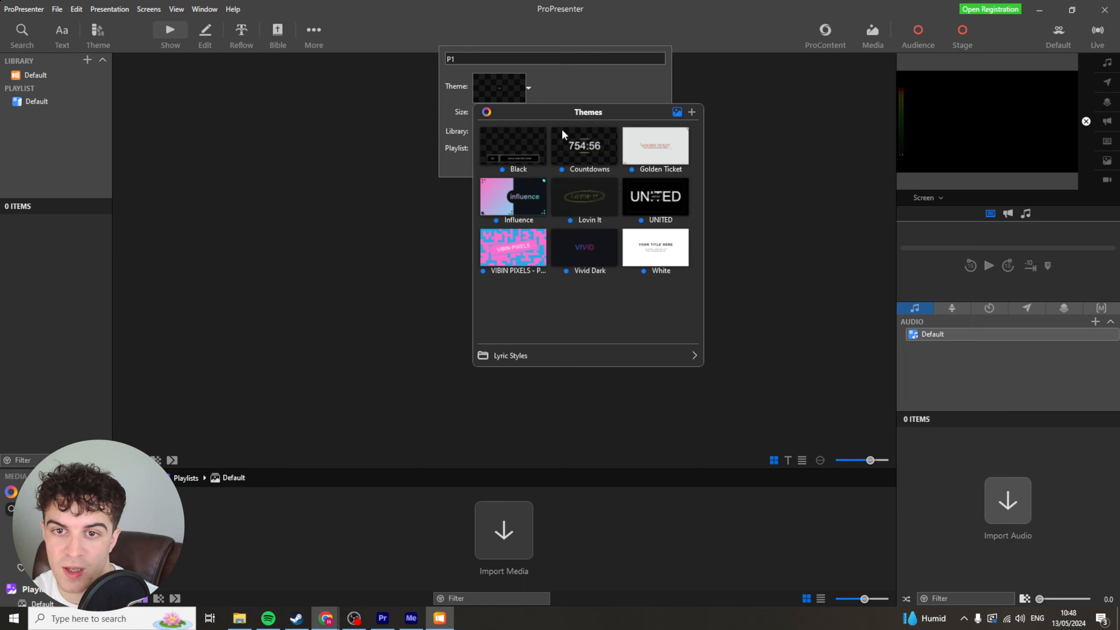
click(691, 114)
click(647, 281)
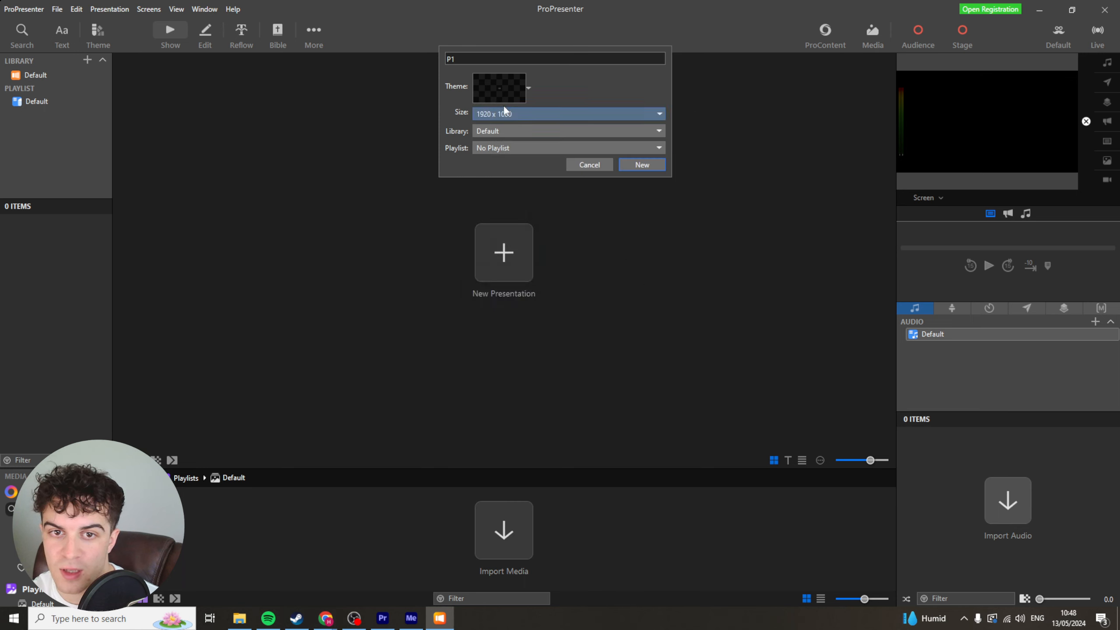
click(528, 88)
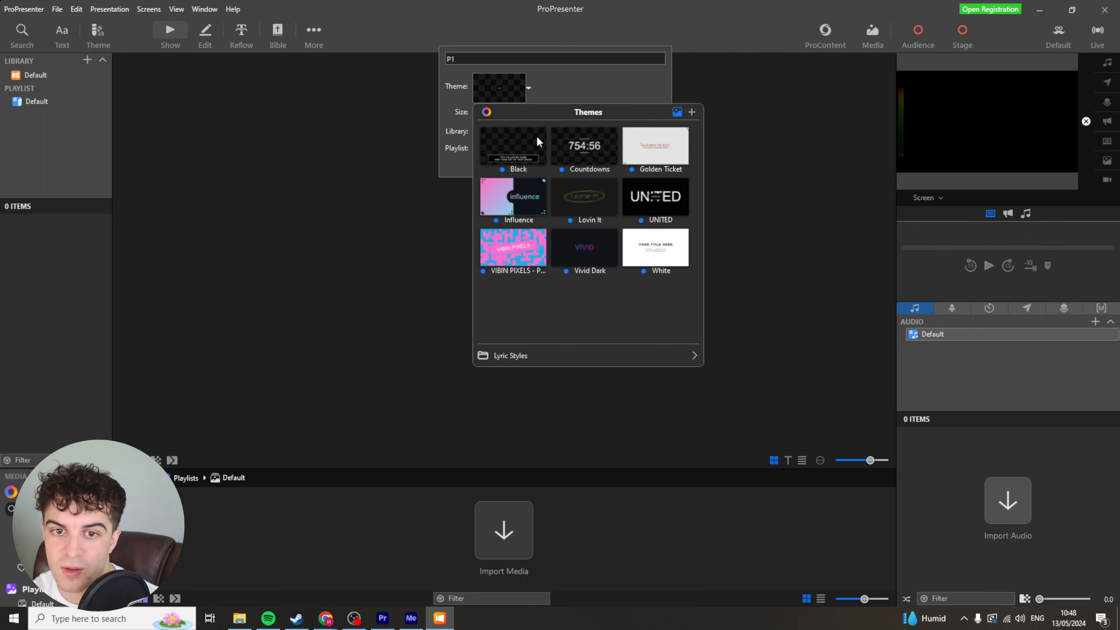
click(513, 194)
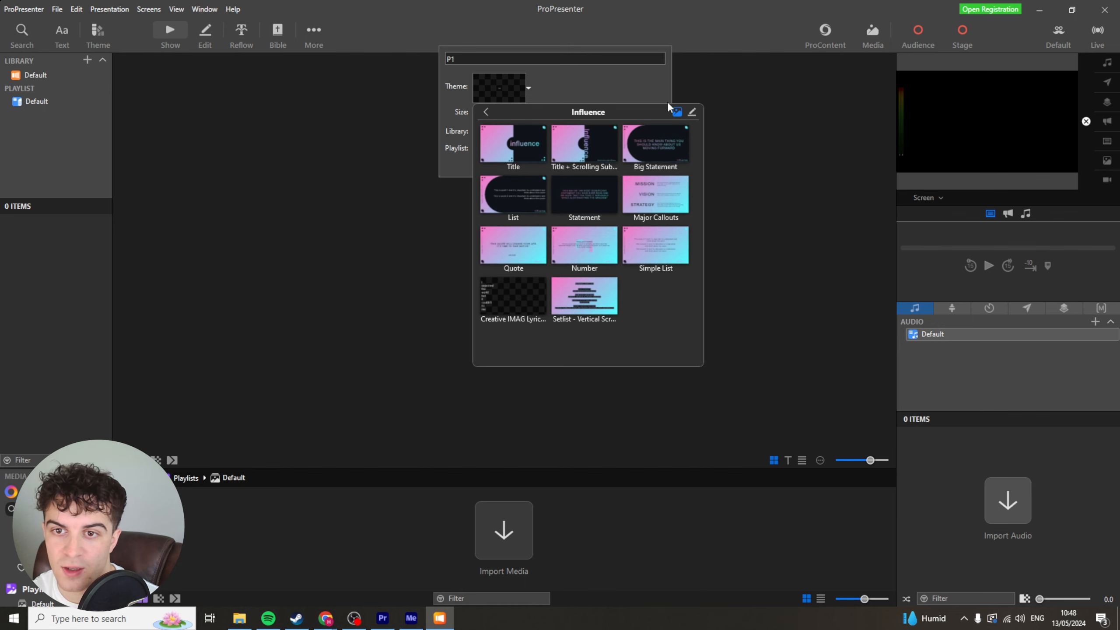
click(603, 98)
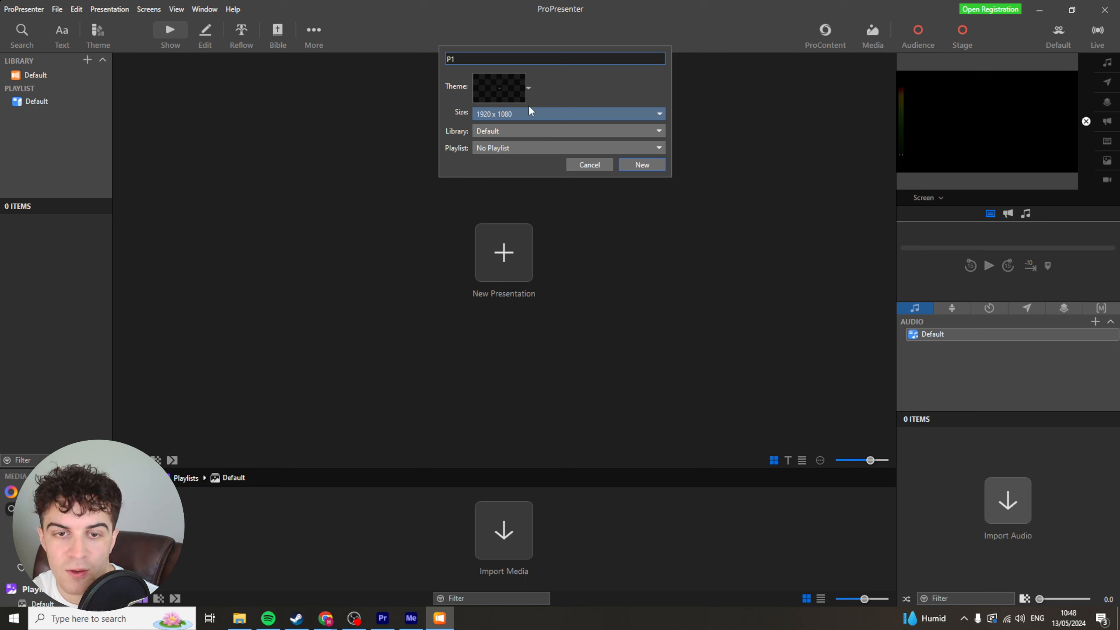
Review the presentation size options, keeping 1920 x 1080.
click(511, 113)
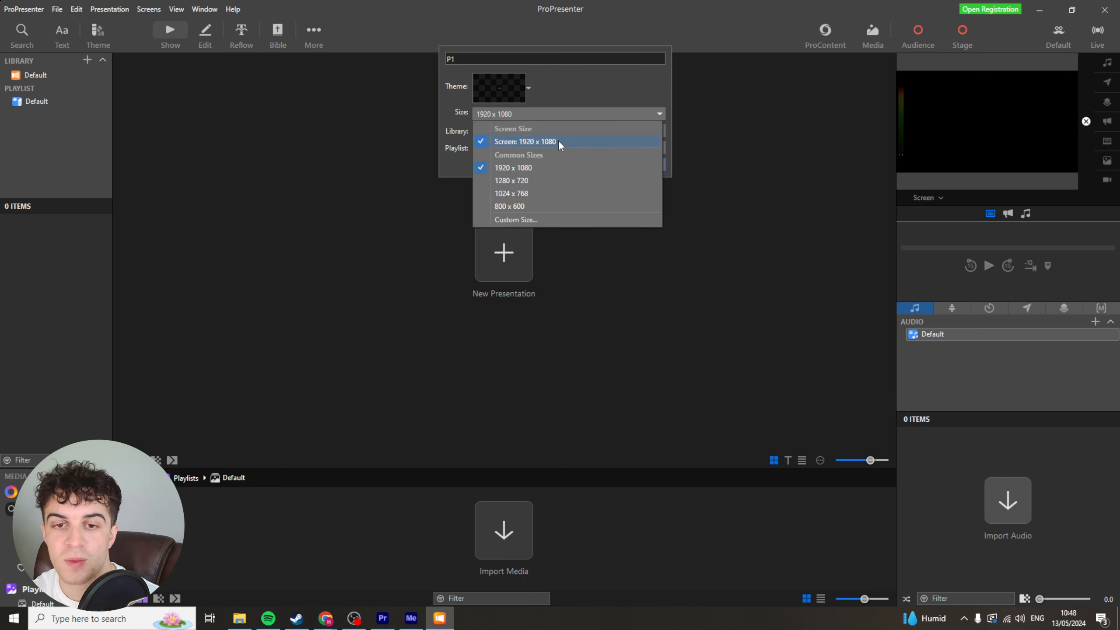
click(550, 102)
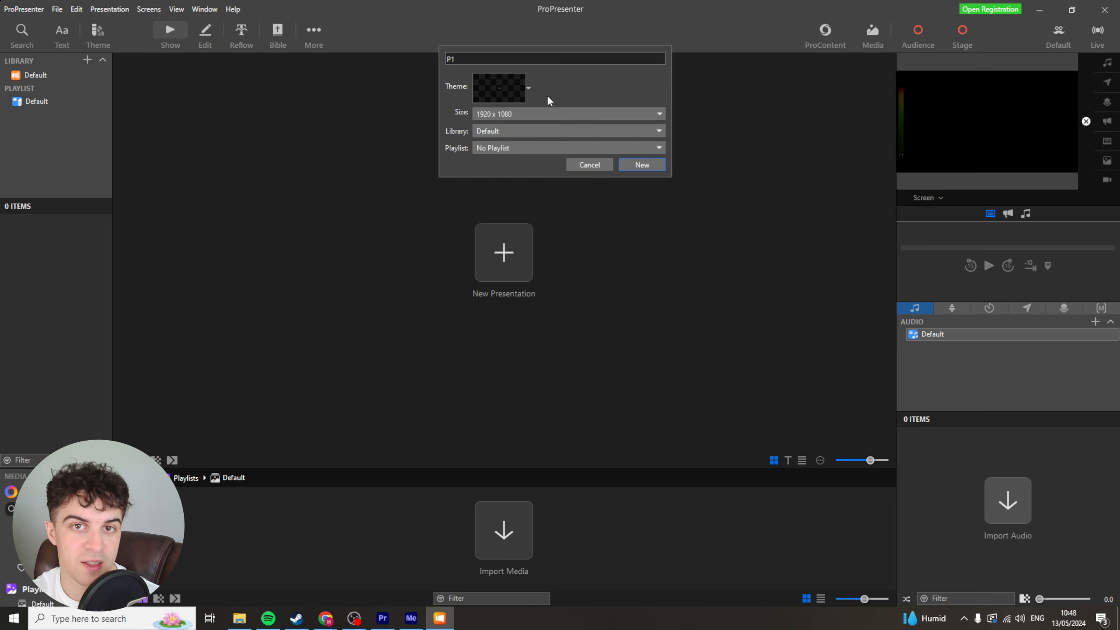
click(498, 114)
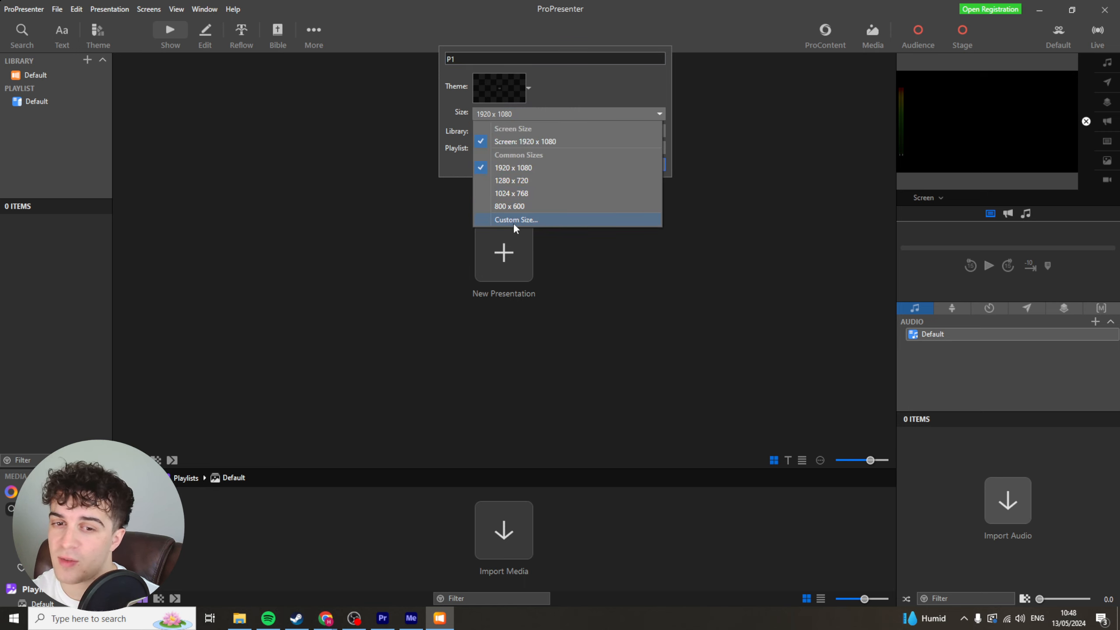
click(566, 109)
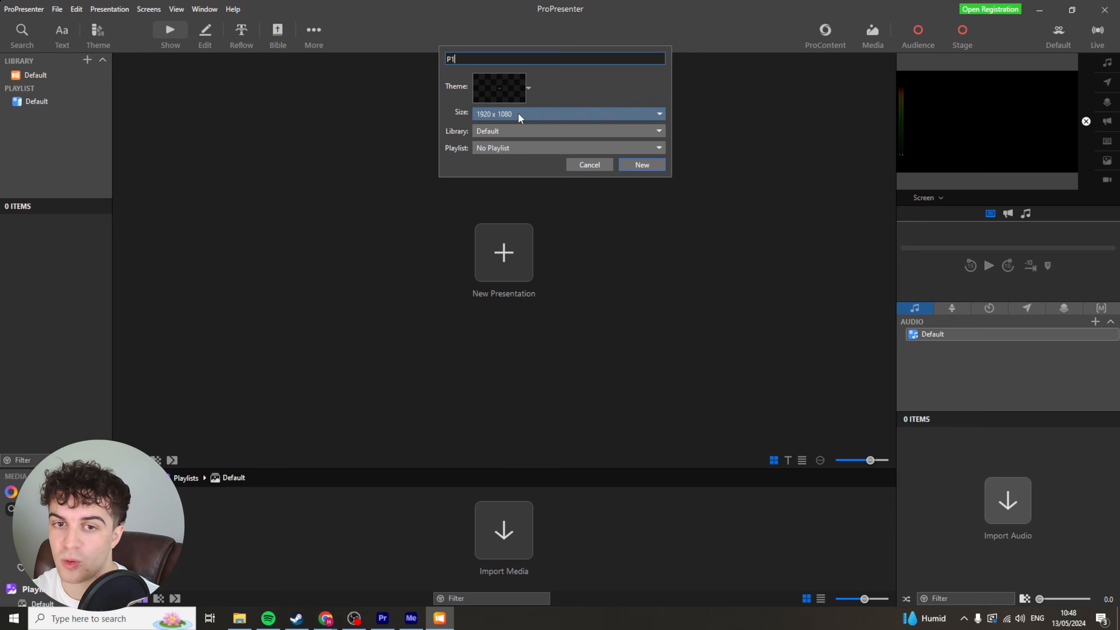
Create the presentation P1 in the Default library with no playlist.
click(532, 132)
click(490, 146)
click(523, 147)
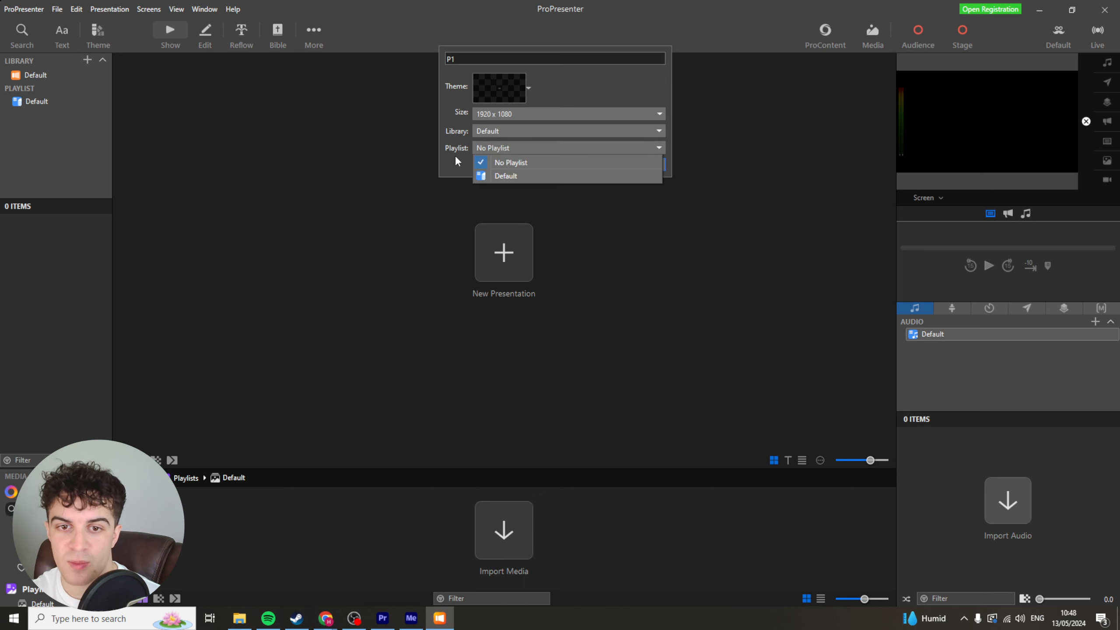
click(455, 160)
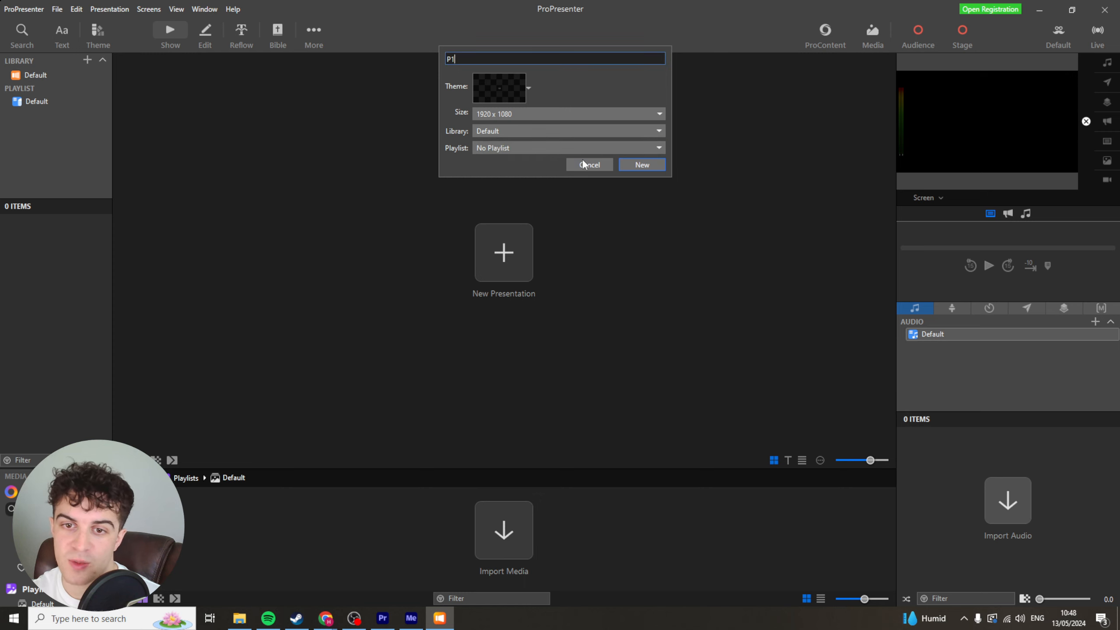
click(638, 167)
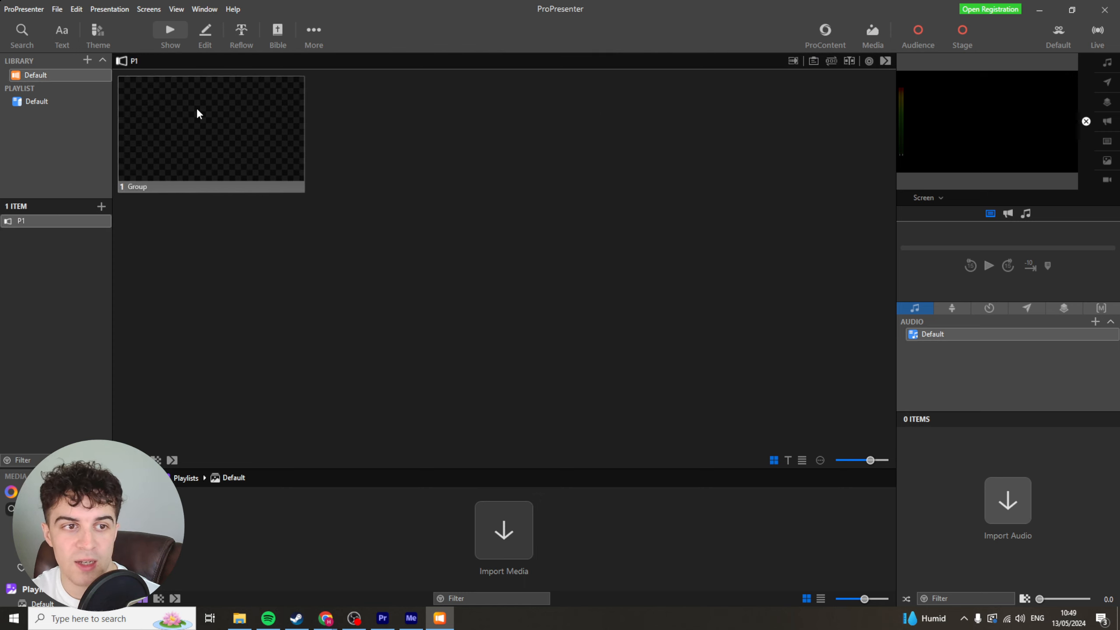
click(221, 149)
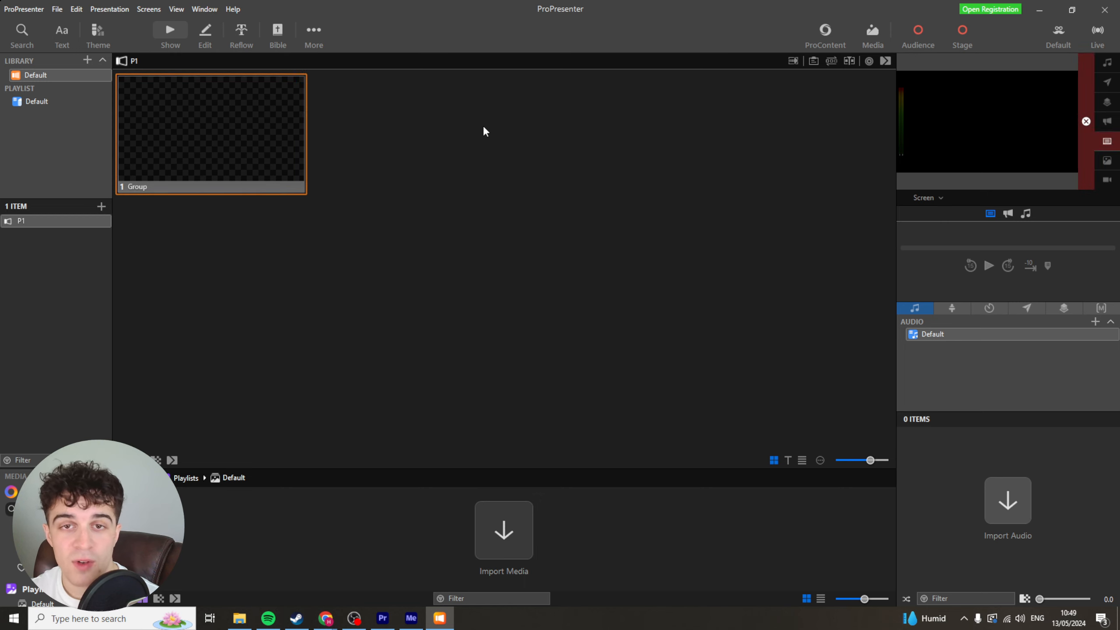
click(506, 520)
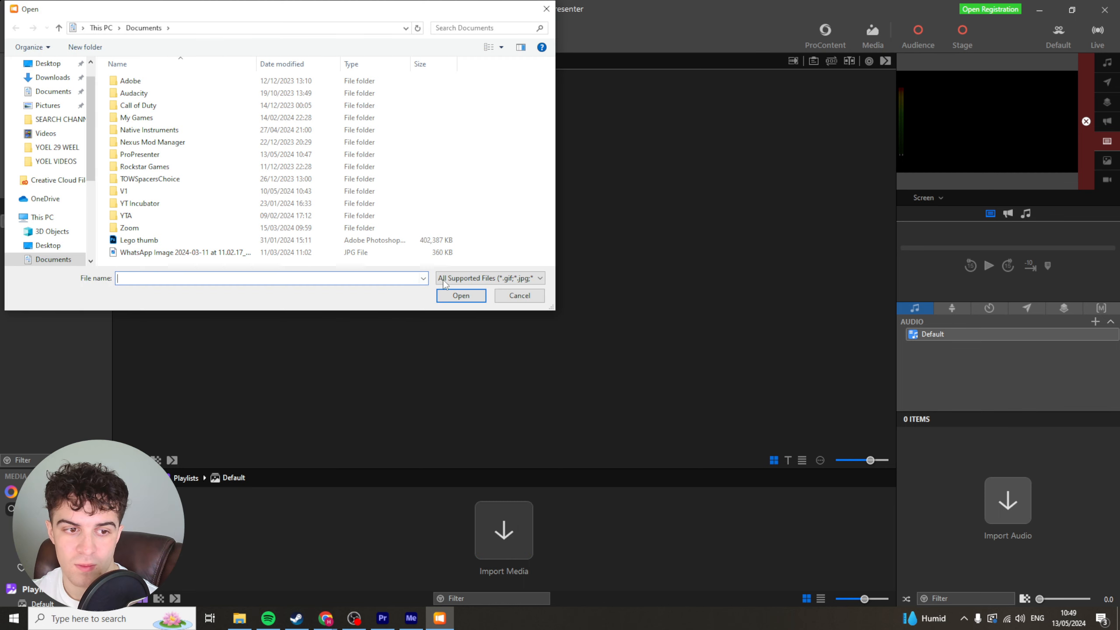
click(513, 299)
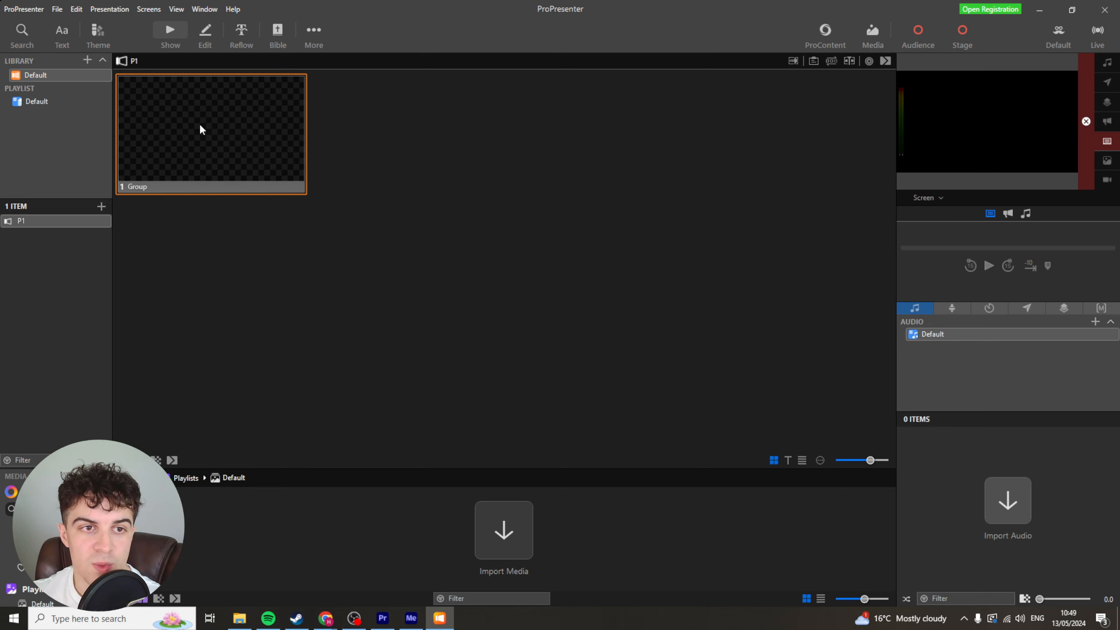
Open the slide in the editor and delete the placeholder text in its text box.
click(208, 31)
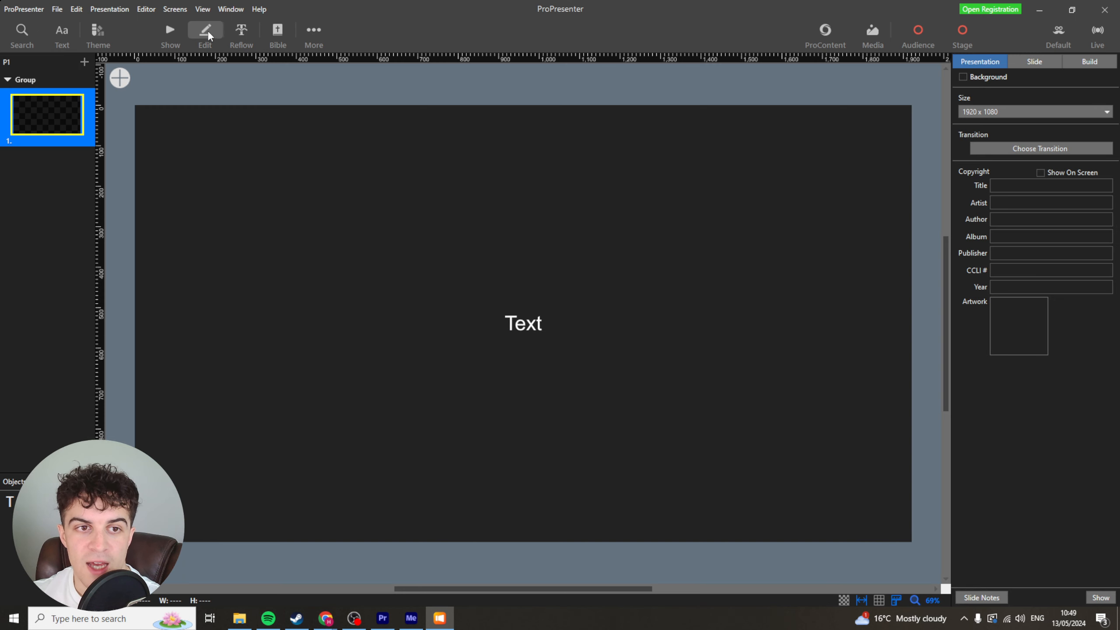
click(534, 326)
click(172, 153)
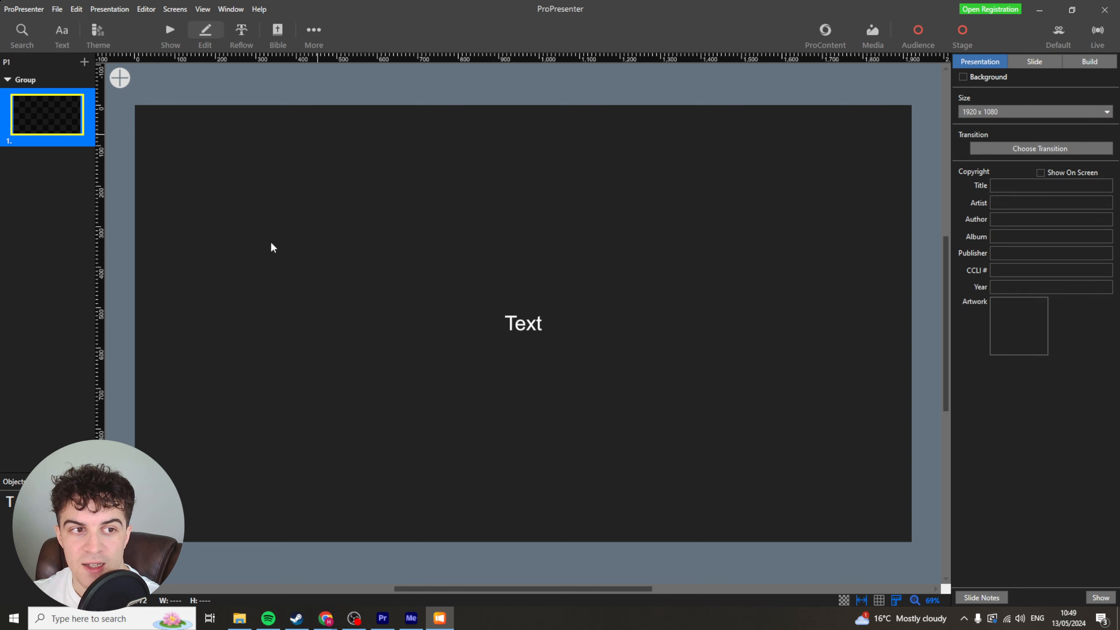
click(510, 301)
double_click(531, 309)
key(BackSpace)
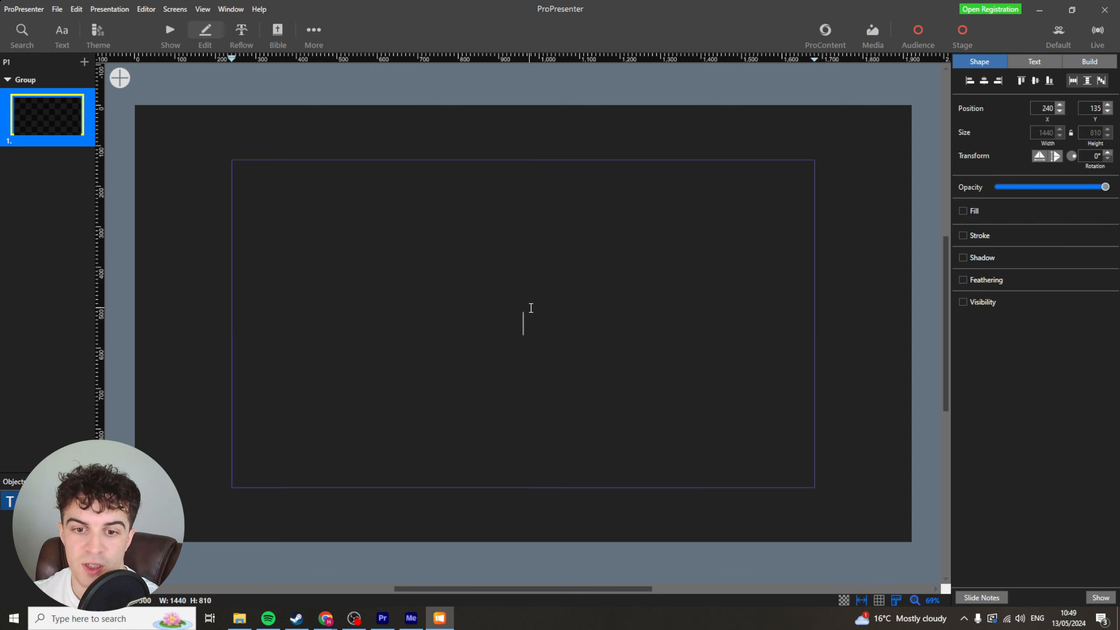
Enter the text "Hello there!" in the slide's text box.
click(348, 135)
click(445, 305)
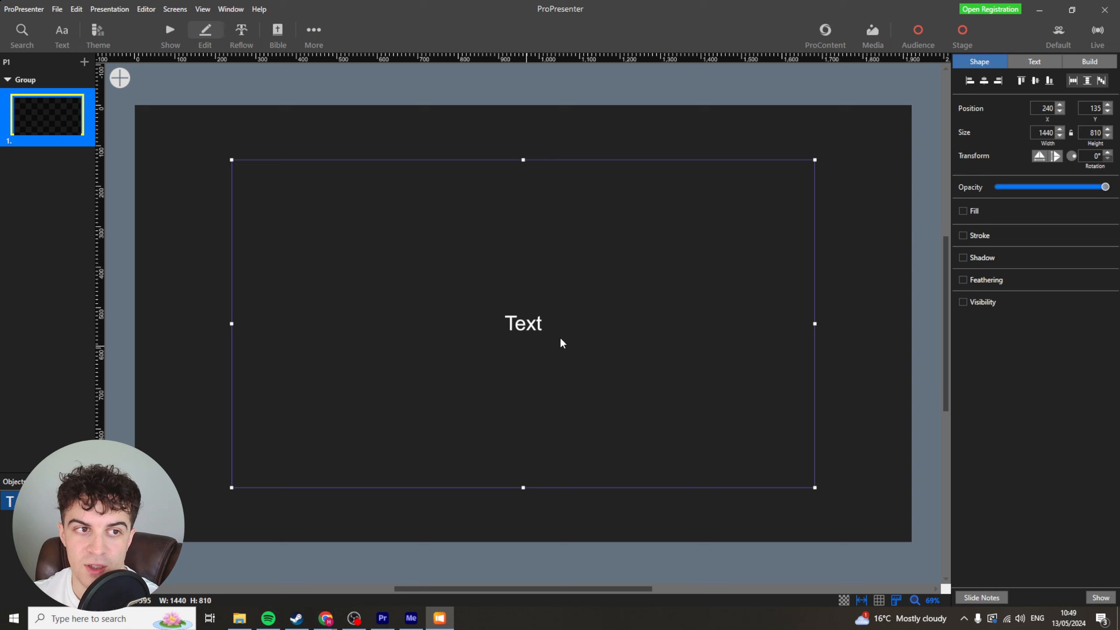
double_click(533, 327)
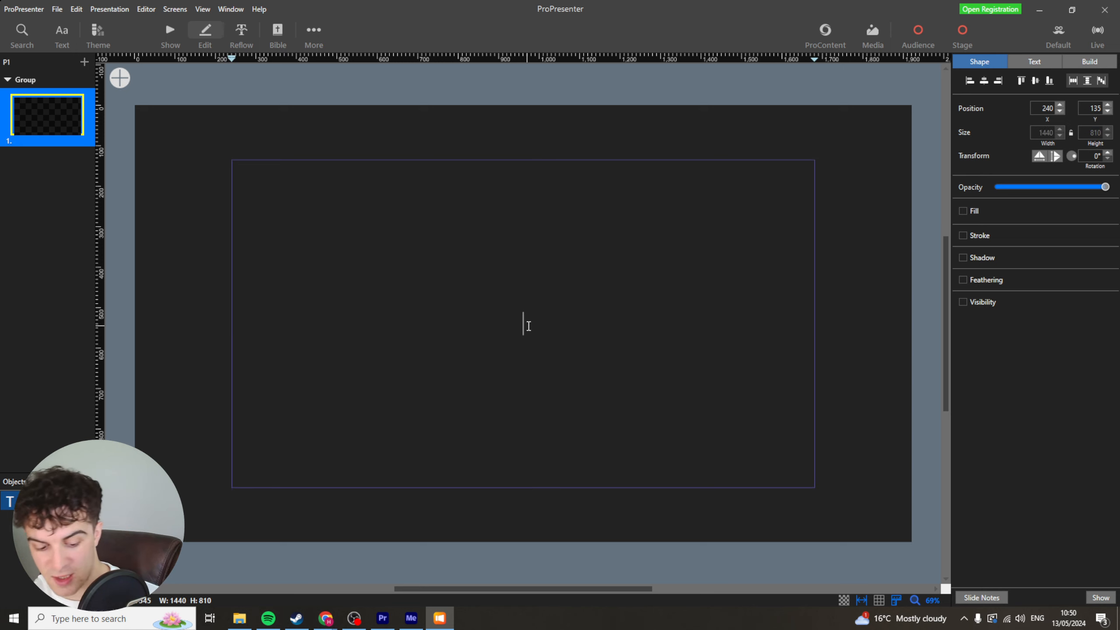
text(Hello th)
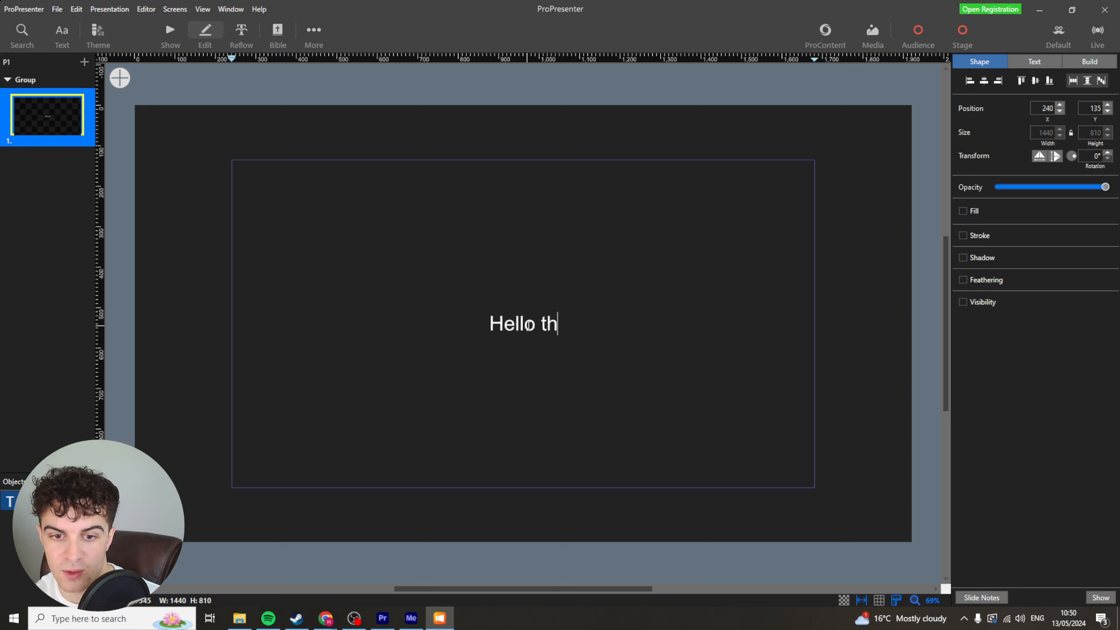
text(ere!)
Select all the slide text and set its font to Ebrima.
key(ctrl+a)
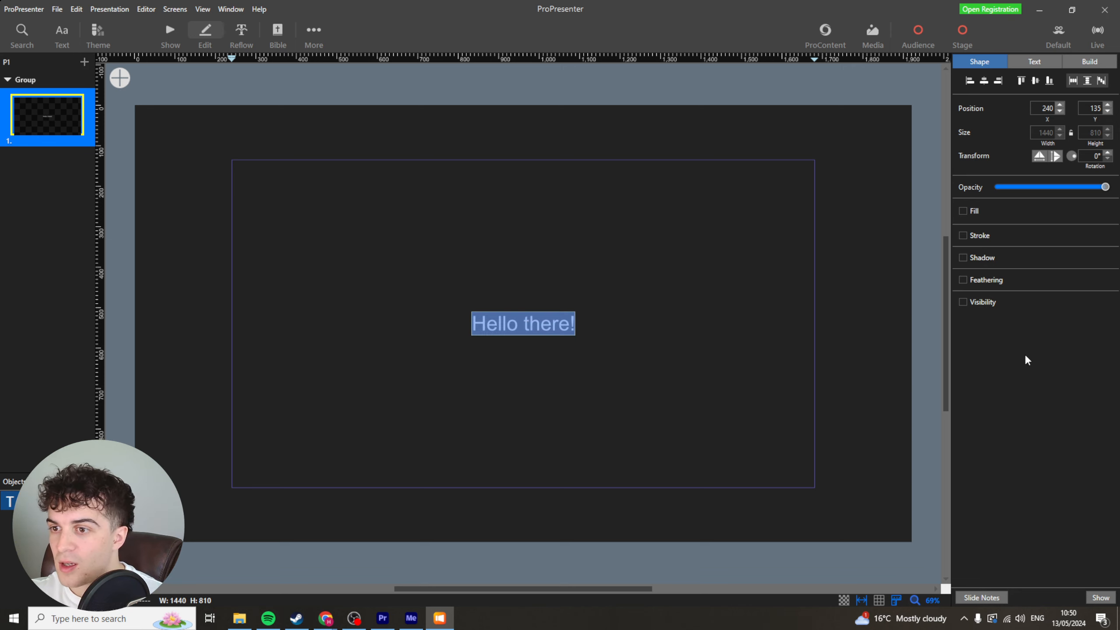
click(1036, 64)
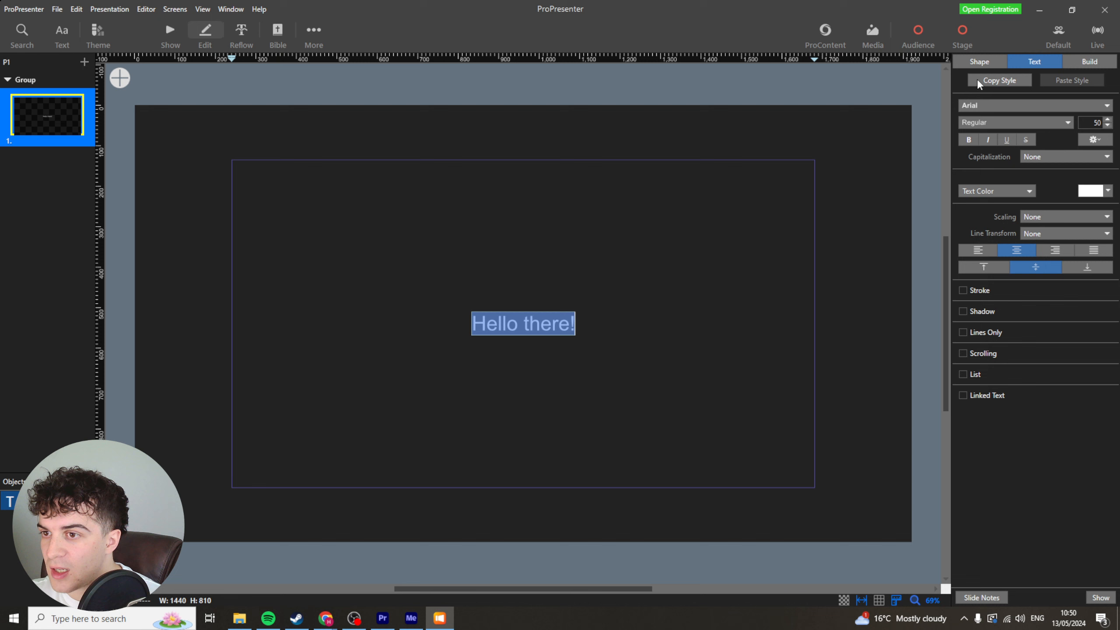
click(1004, 106)
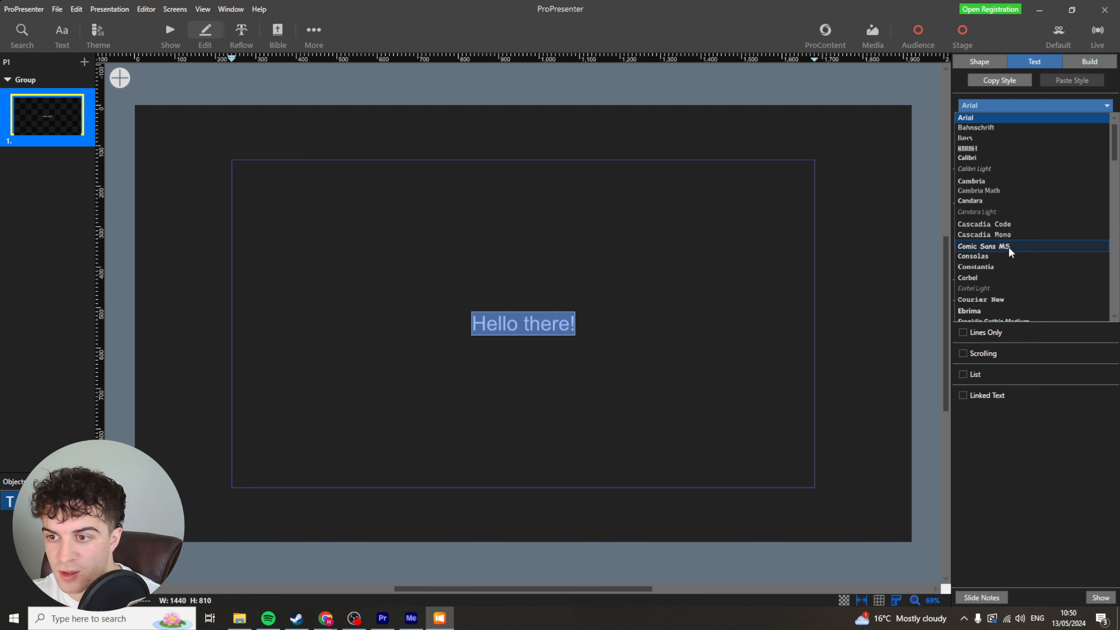
scroll(1011, 253, down, 1)
scroll(1011, 253, down, 1)
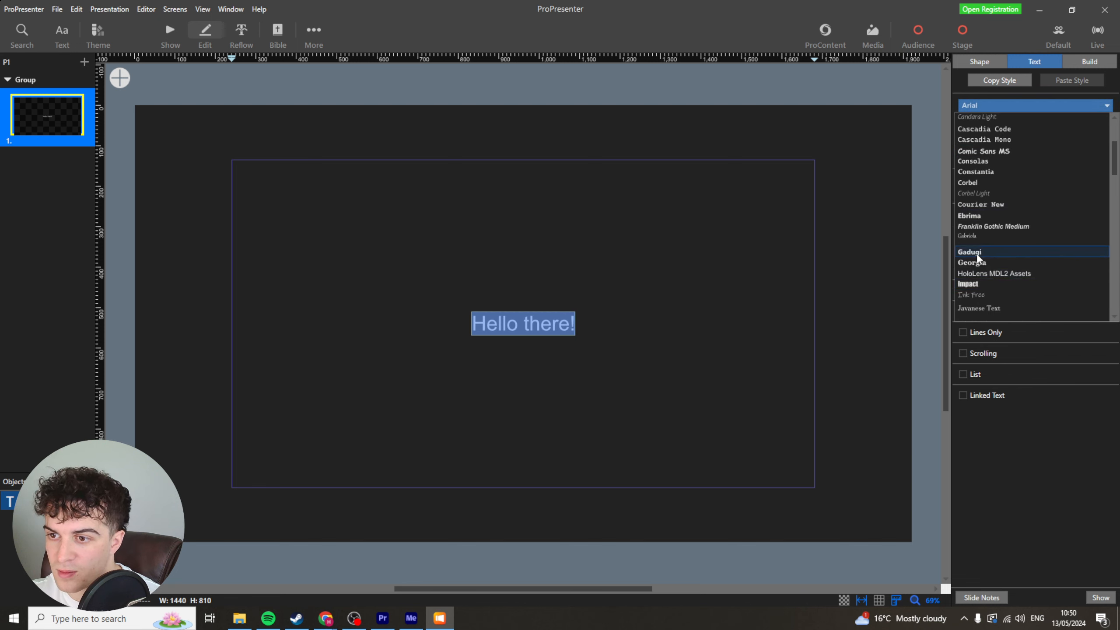
click(970, 219)
Reselect all the text and change its font to Microsoft PhagsPa.
click(520, 325)
key(ctrl+a)
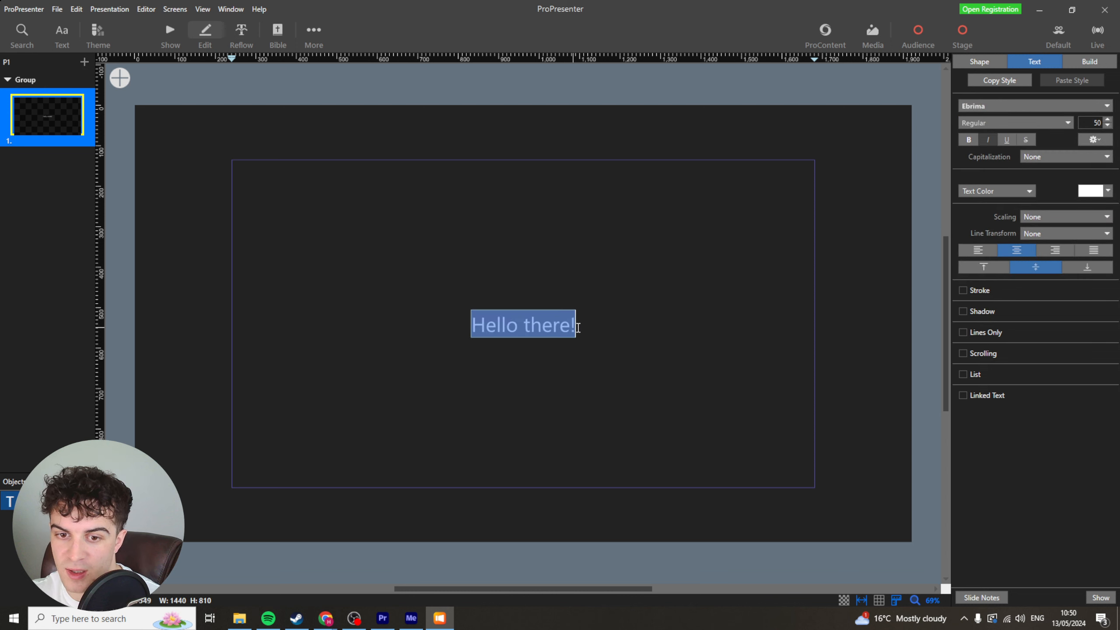
click(1057, 106)
scroll(1000, 273, down, 10)
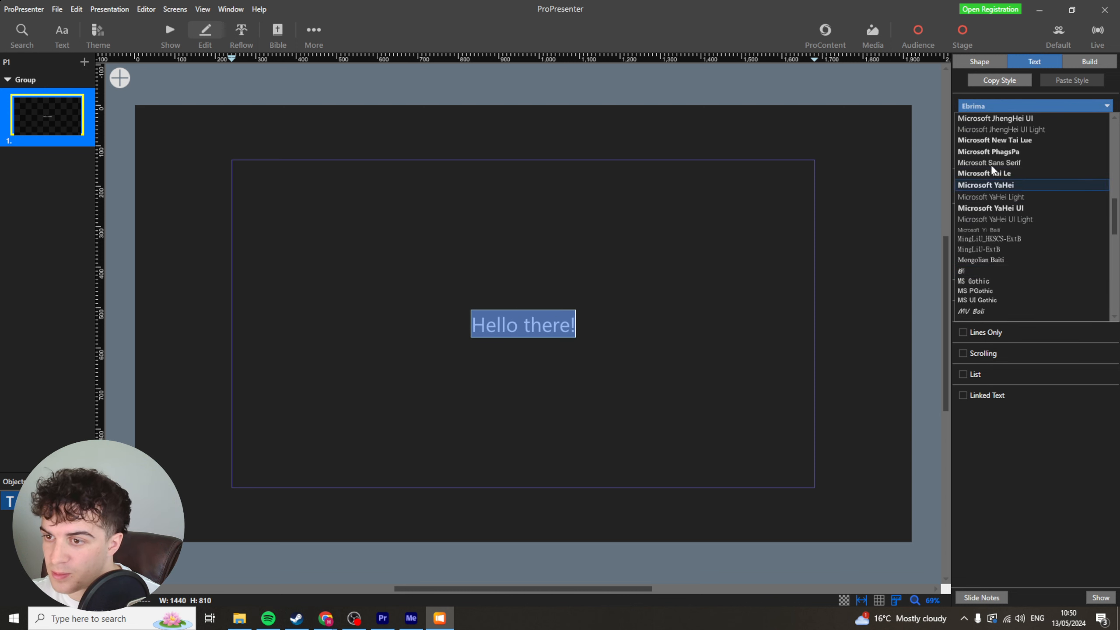
click(997, 152)
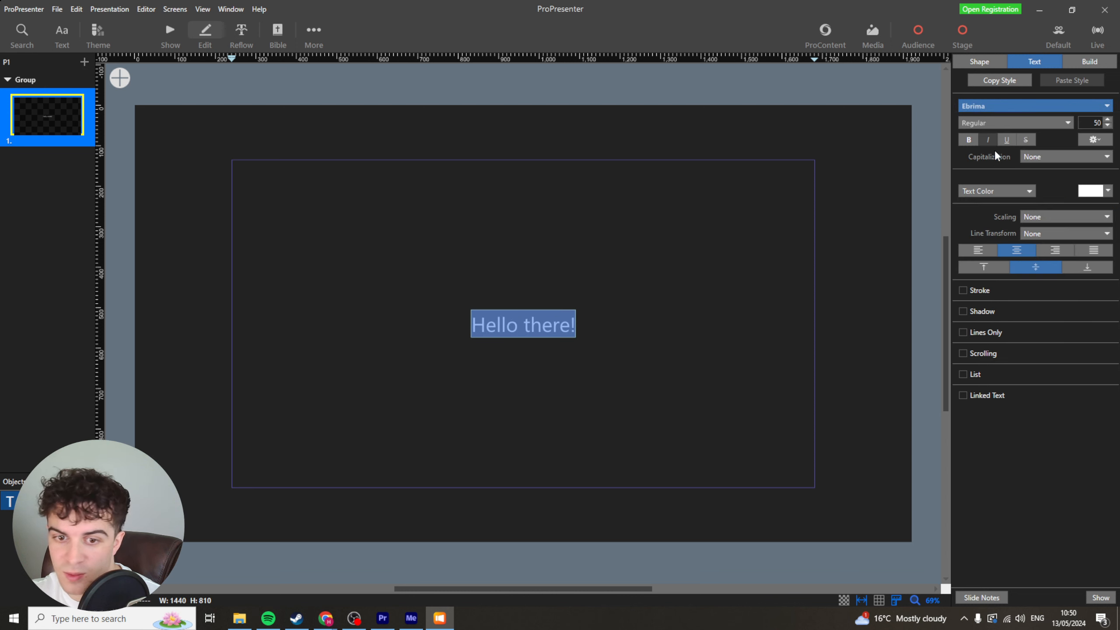
Change the text's font to Palatino Linotype.
click(1011, 111)
scroll(998, 270, down, 3)
click(999, 273)
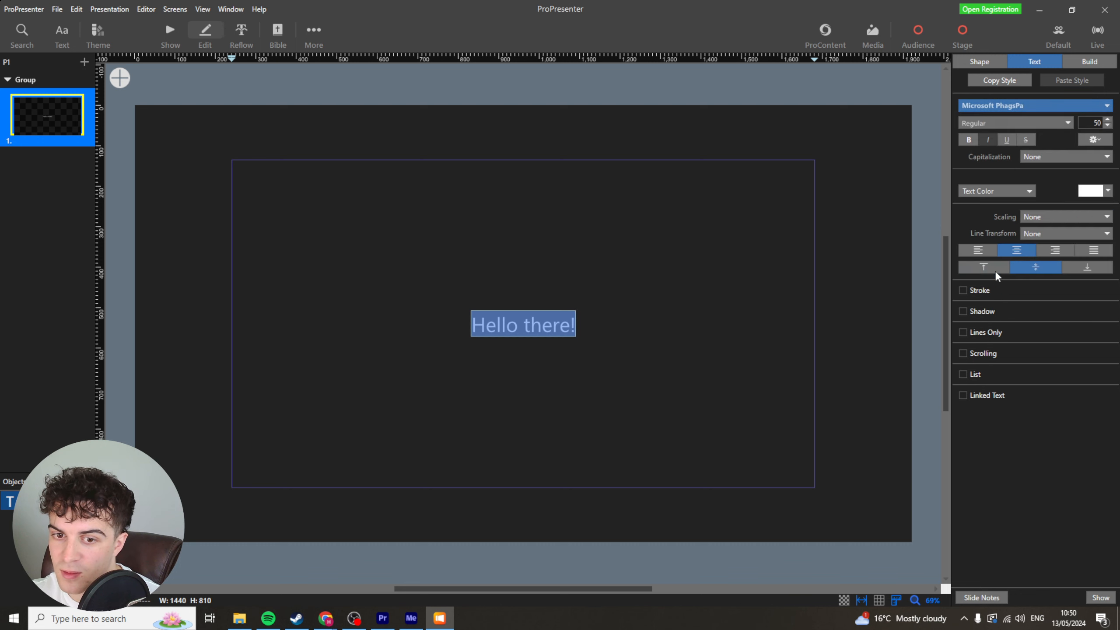
Set the text's font to Tahoma.
click(1005, 106)
scroll(1003, 270, down, 10)
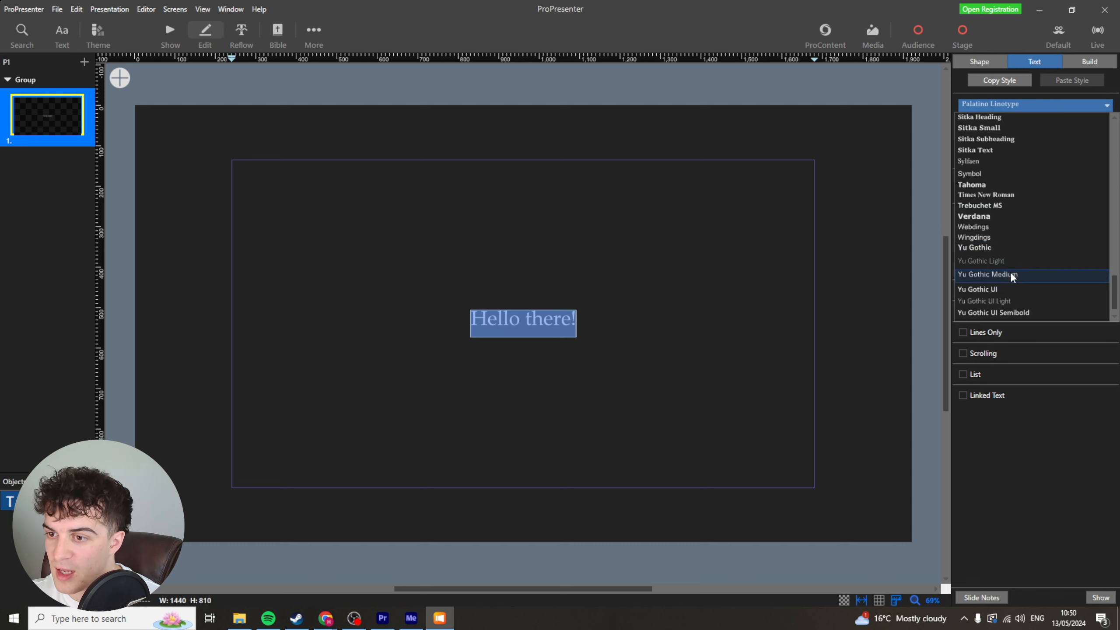
scroll(1010, 287, down, 1)
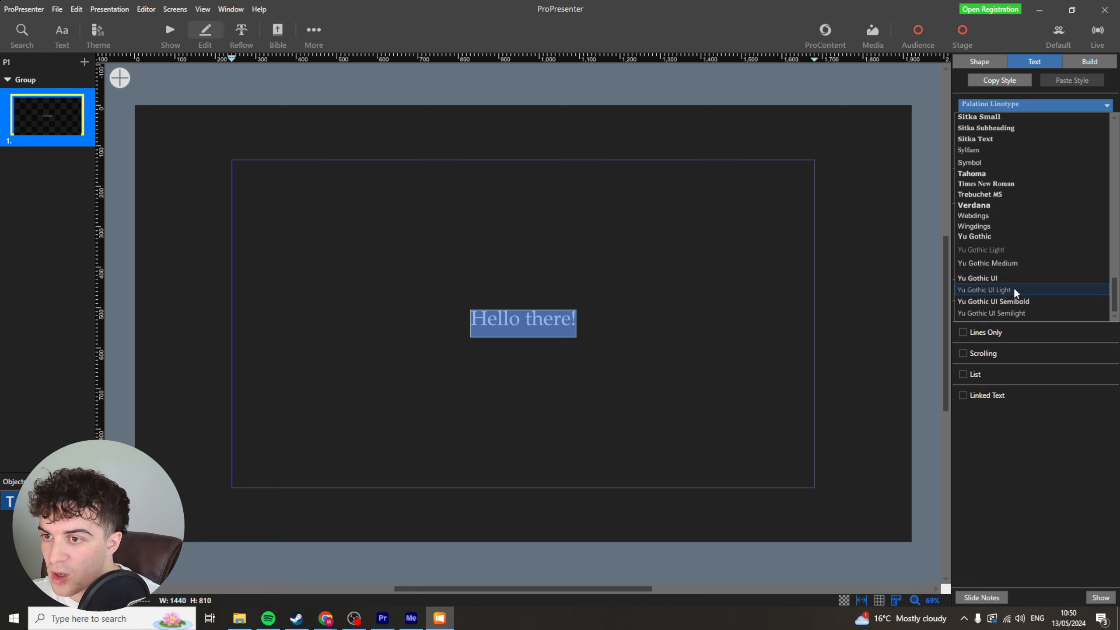
scroll(994, 213, up, 1)
click(993, 208)
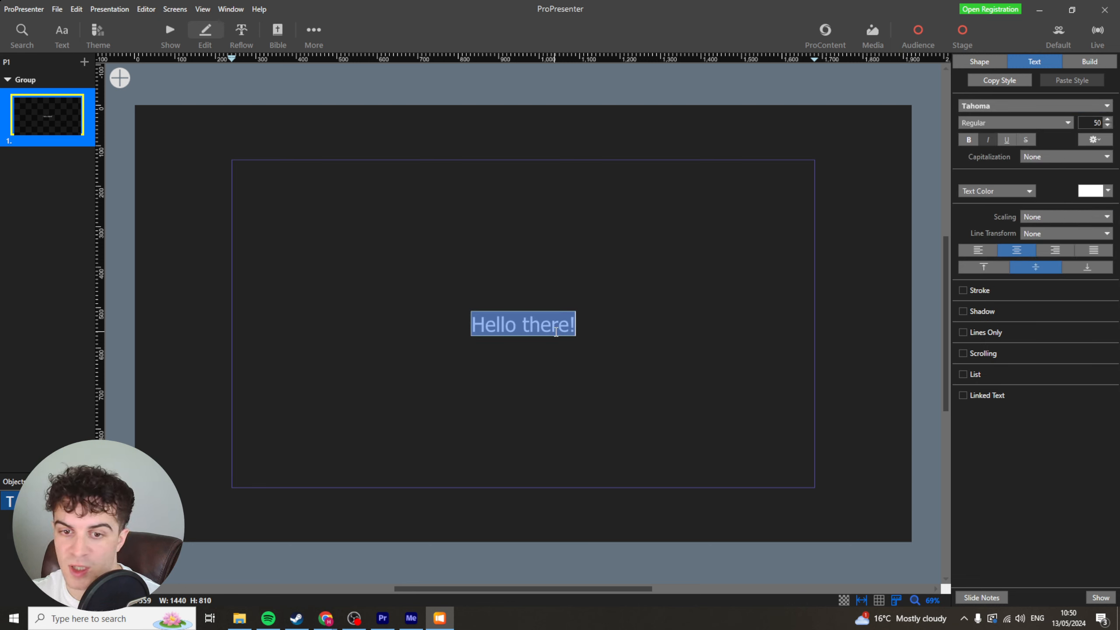
Set the text's font style to Bold.
click(990, 123)
click(1001, 135)
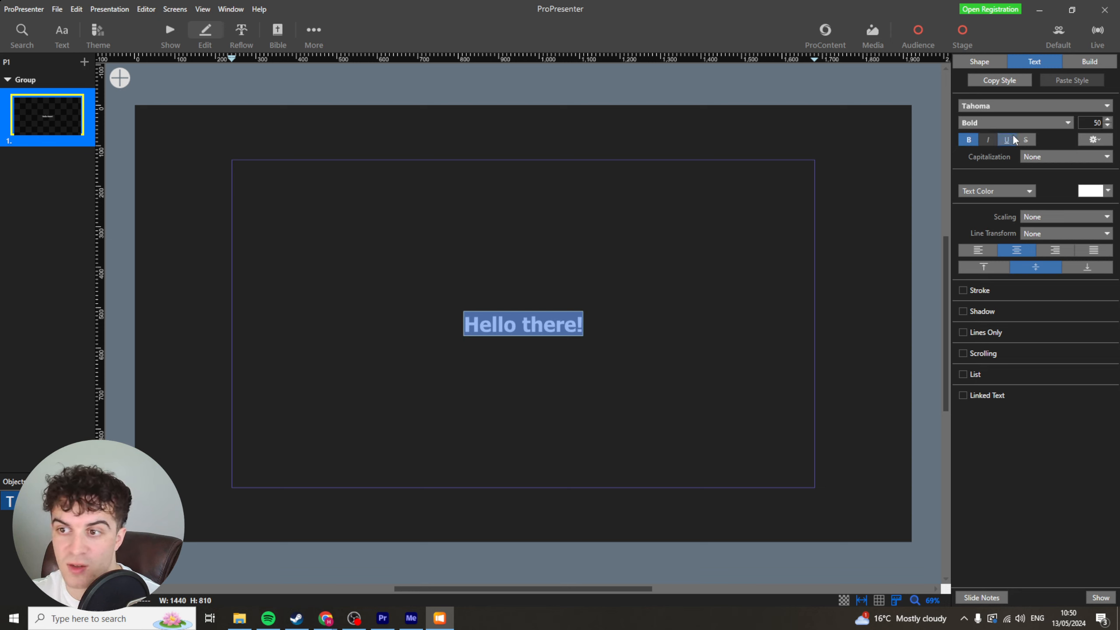
click(1006, 140)
click(1006, 140)
Enable a drop shadow on the text, trying the stroke option on and off along the way.
click(1042, 156)
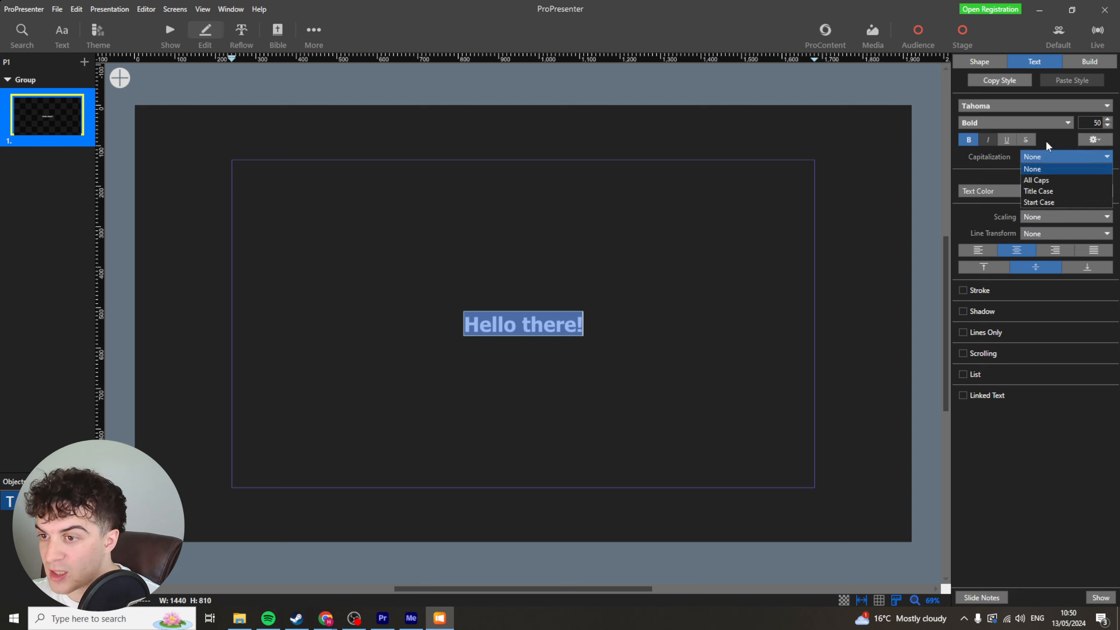
click(1046, 143)
click(964, 291)
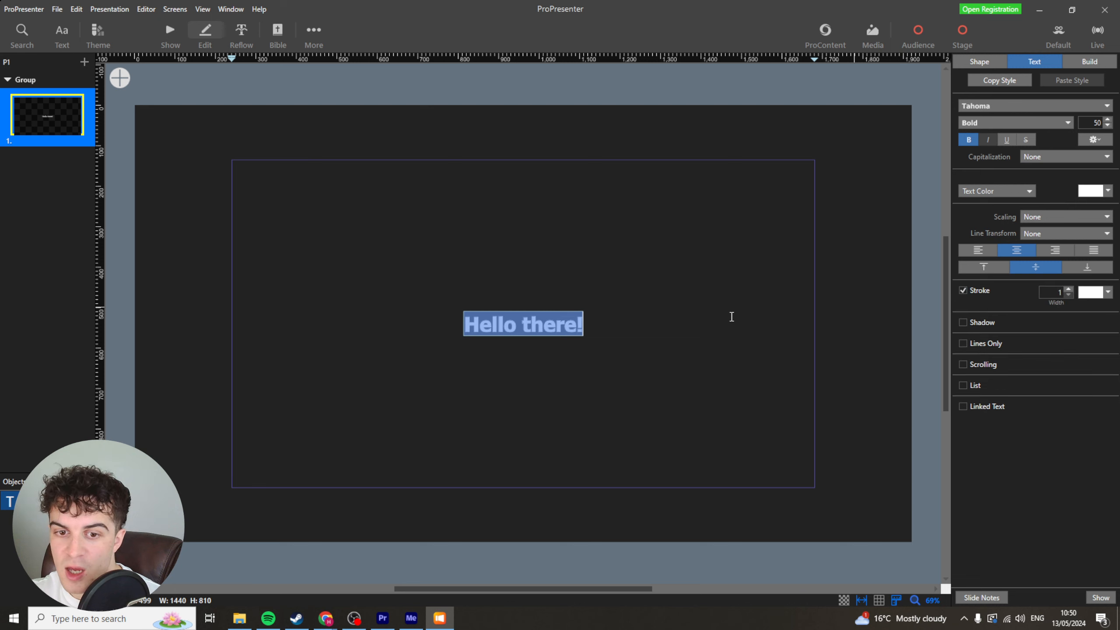
click(730, 317)
triple_click(562, 319)
click(598, 322)
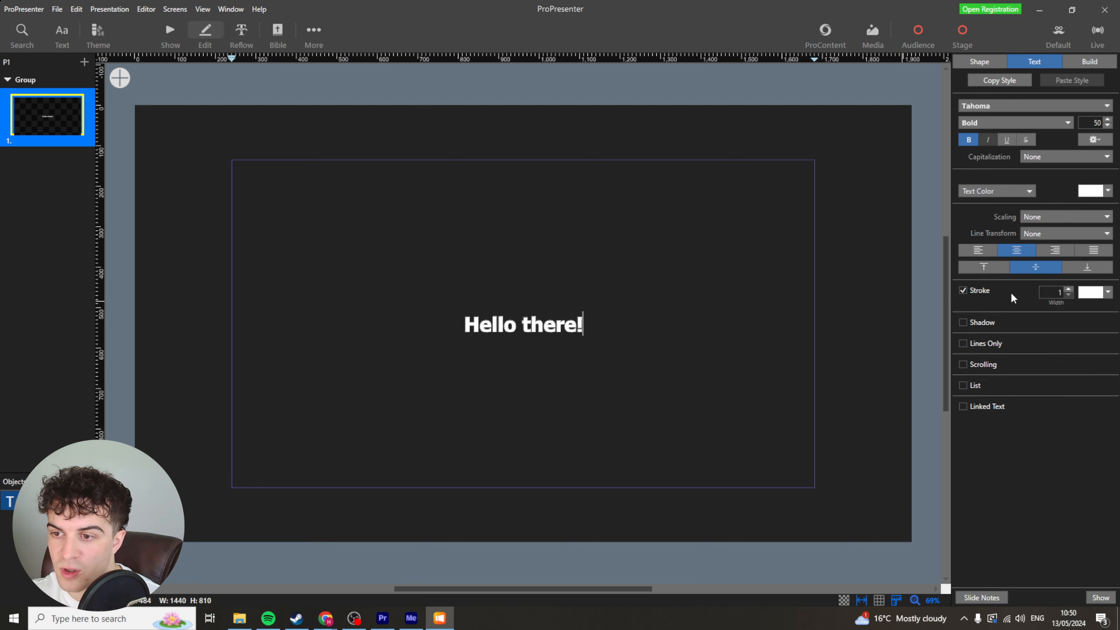
click(964, 291)
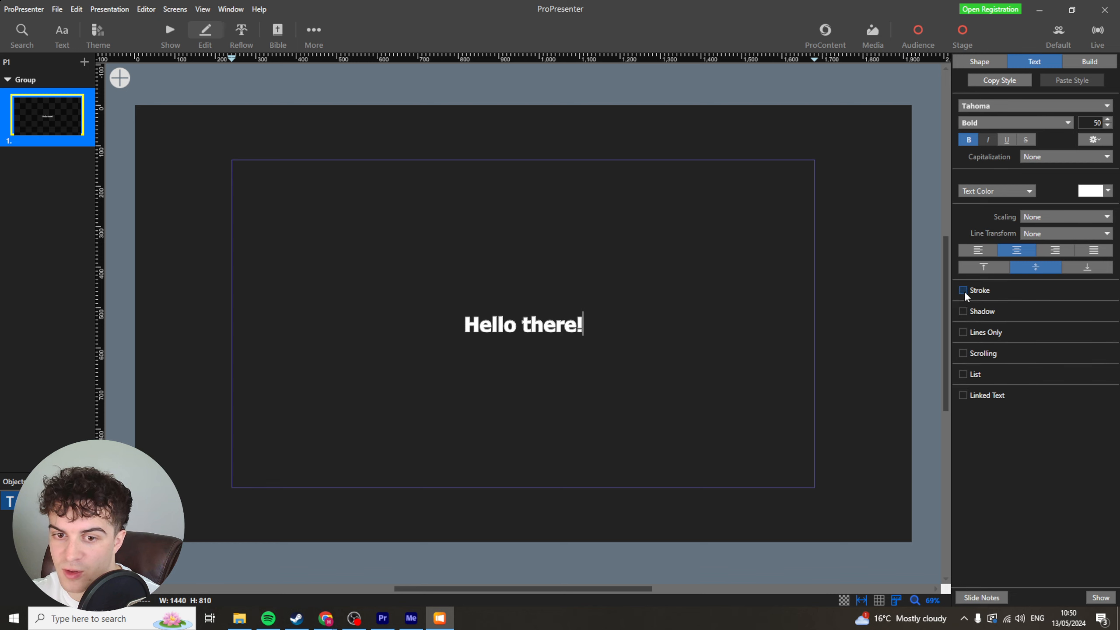
click(964, 291)
triple_click(531, 314)
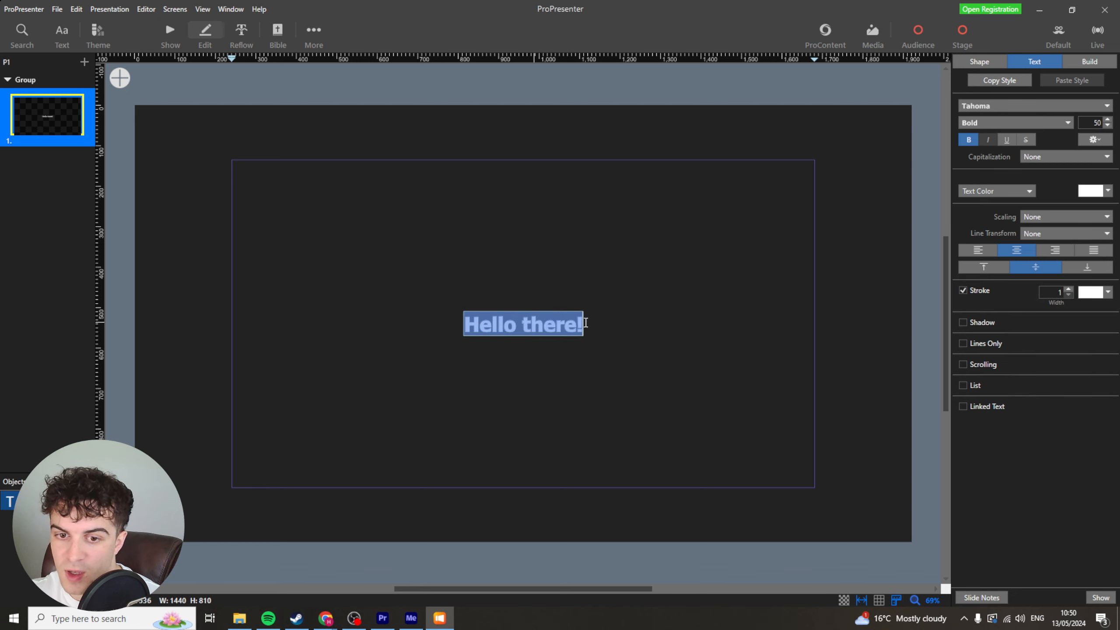
click(964, 322)
click(963, 291)
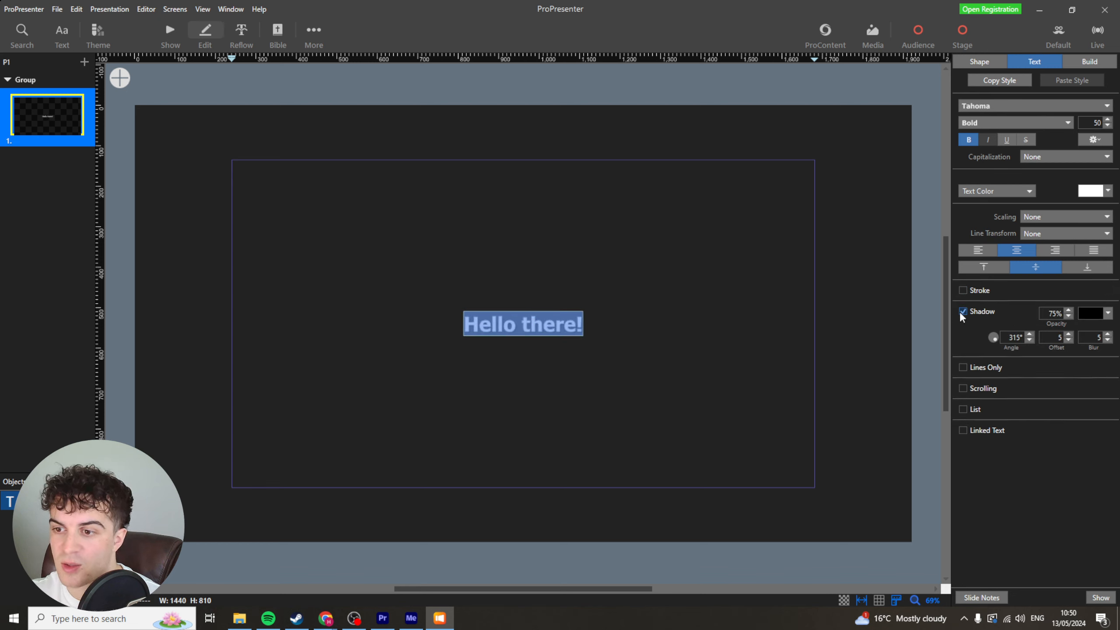
Try the Lines Only, Scrolling, List and Linked Text options on the text, switching each back off.
click(963, 369)
click(963, 369)
click(962, 389)
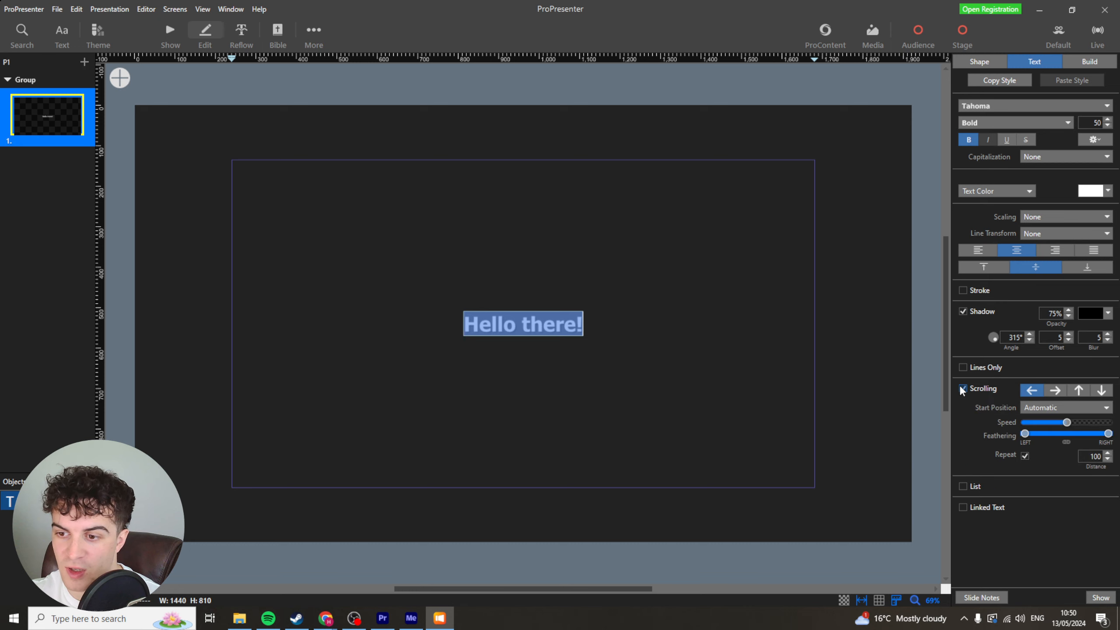
click(963, 389)
click(964, 410)
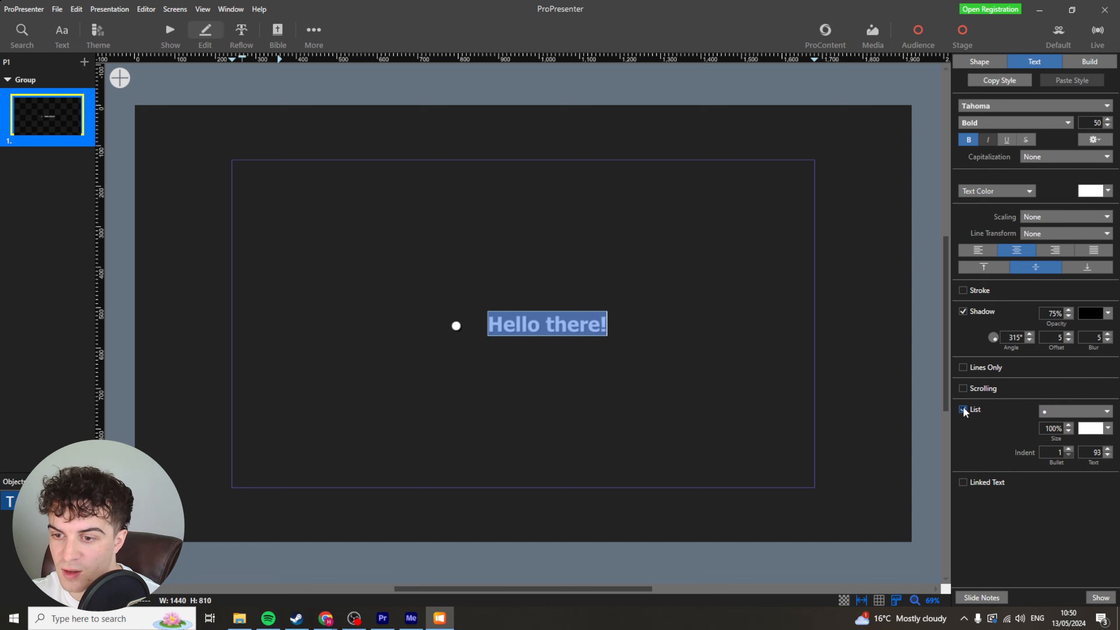
click(964, 410)
click(963, 431)
click(962, 431)
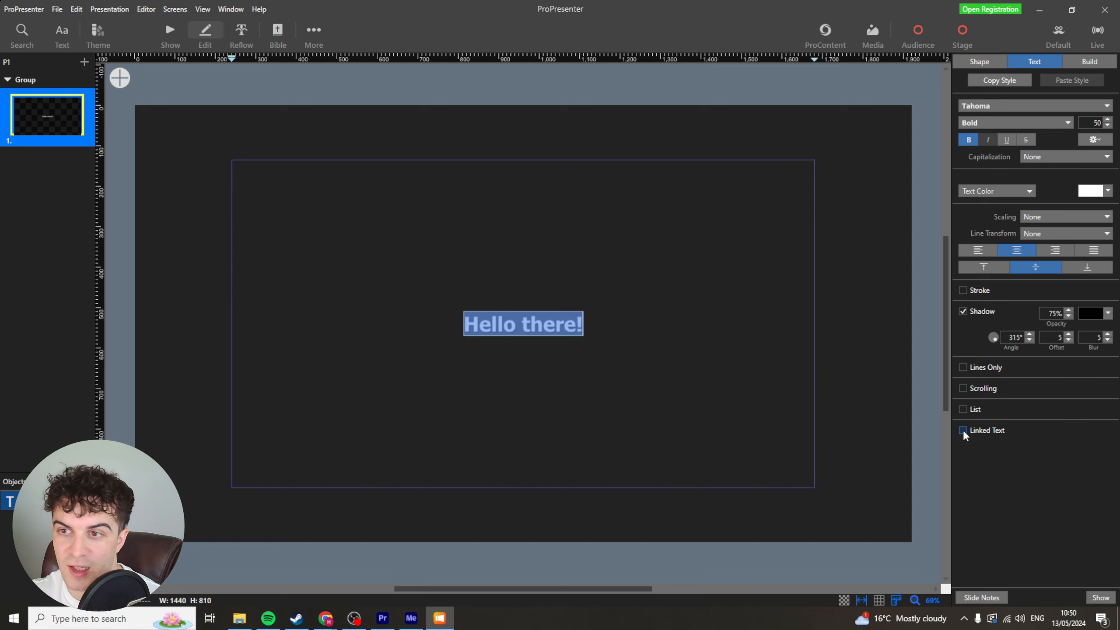
Turn on a blue colour fill for the text box's shape.
click(980, 62)
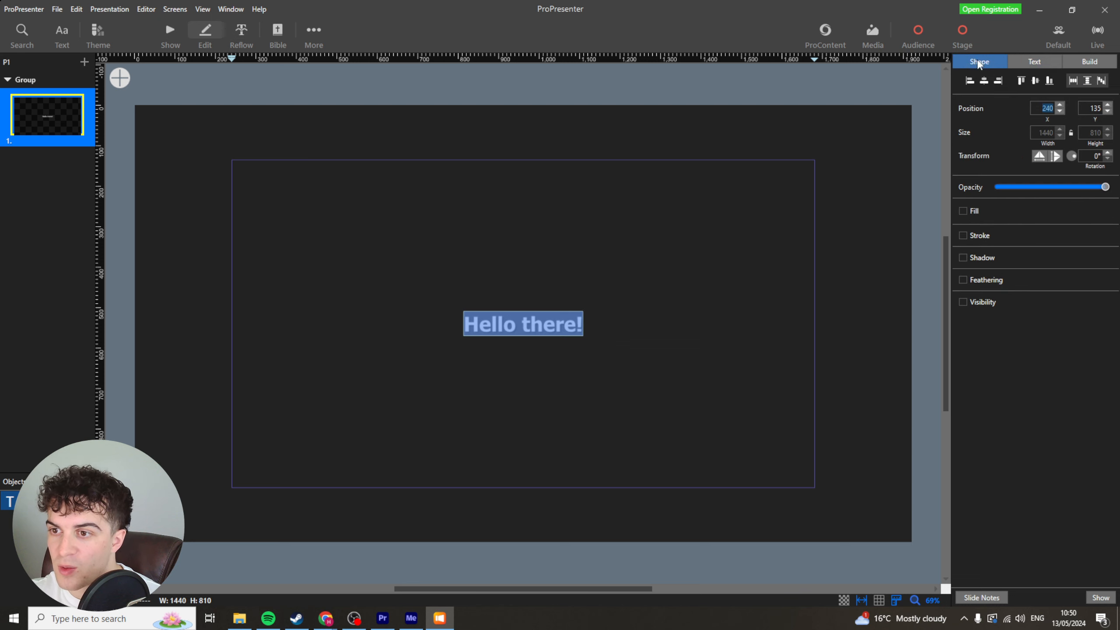
click(963, 211)
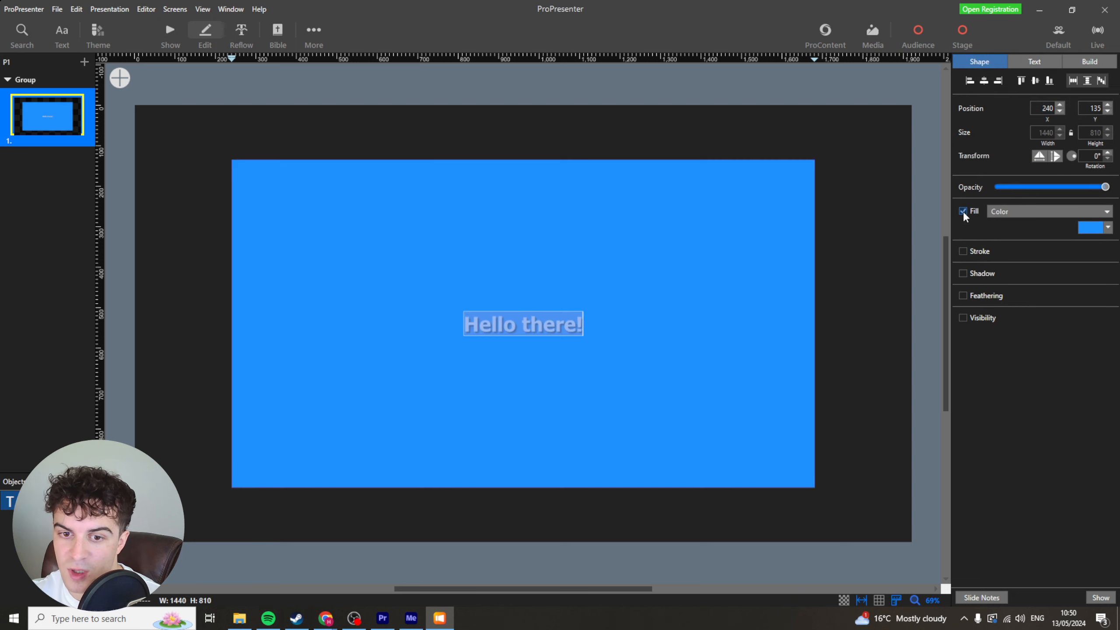
click(964, 212)
click(773, 146)
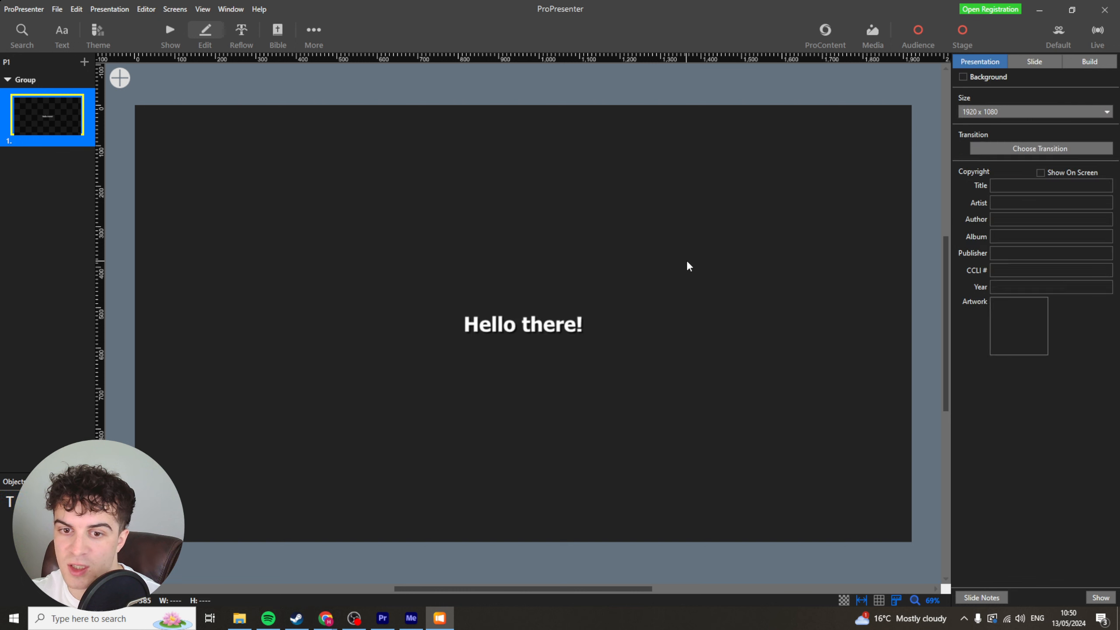
click(561, 303)
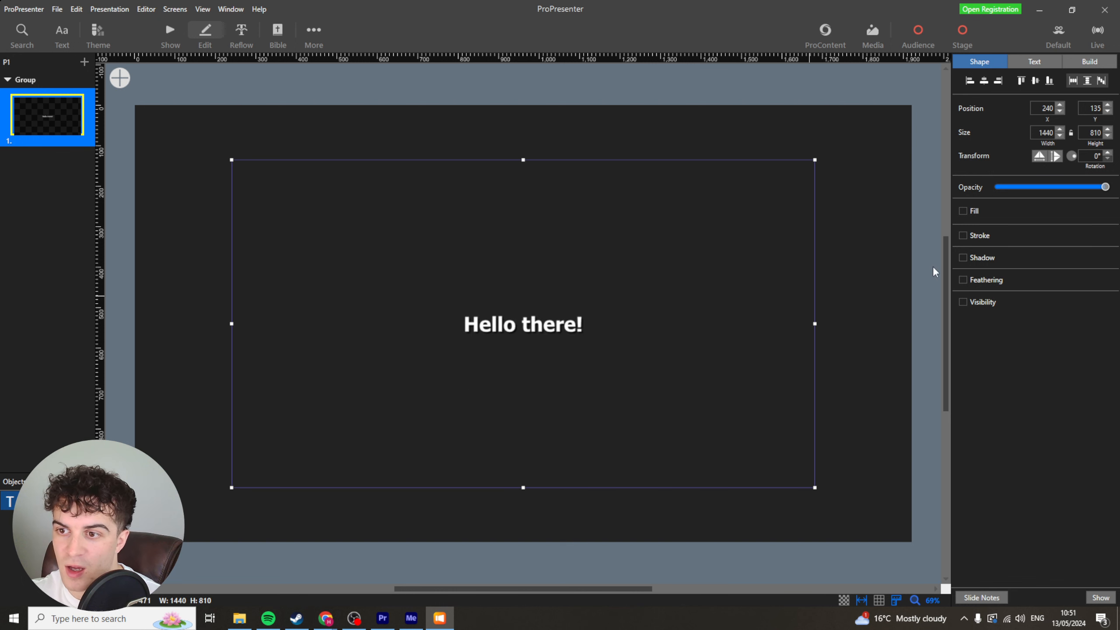
click(964, 211)
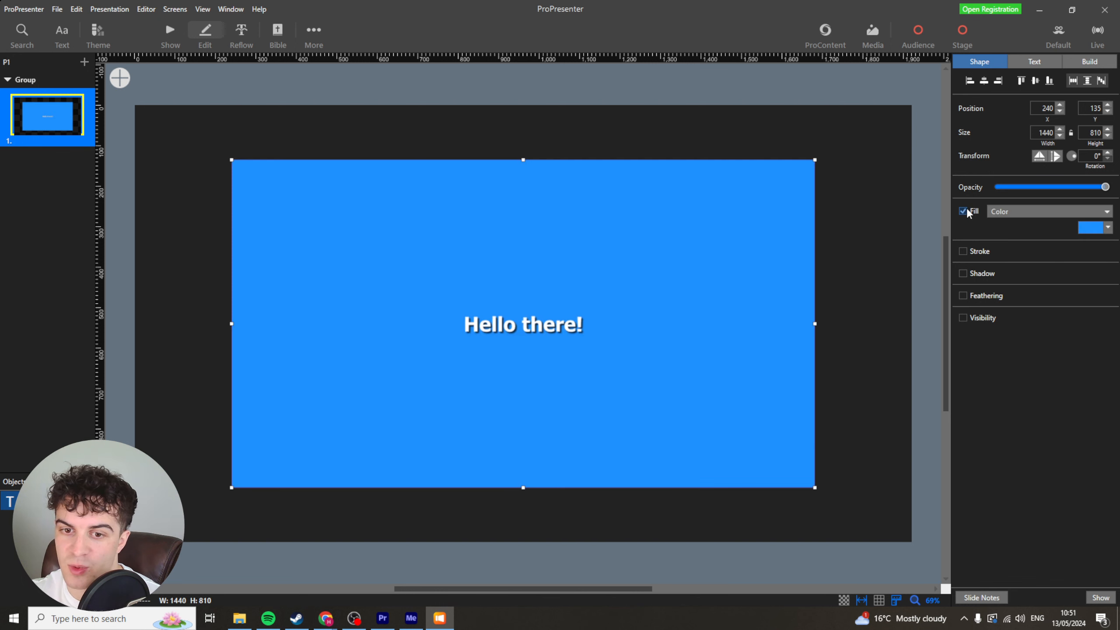
click(963, 211)
click(963, 211)
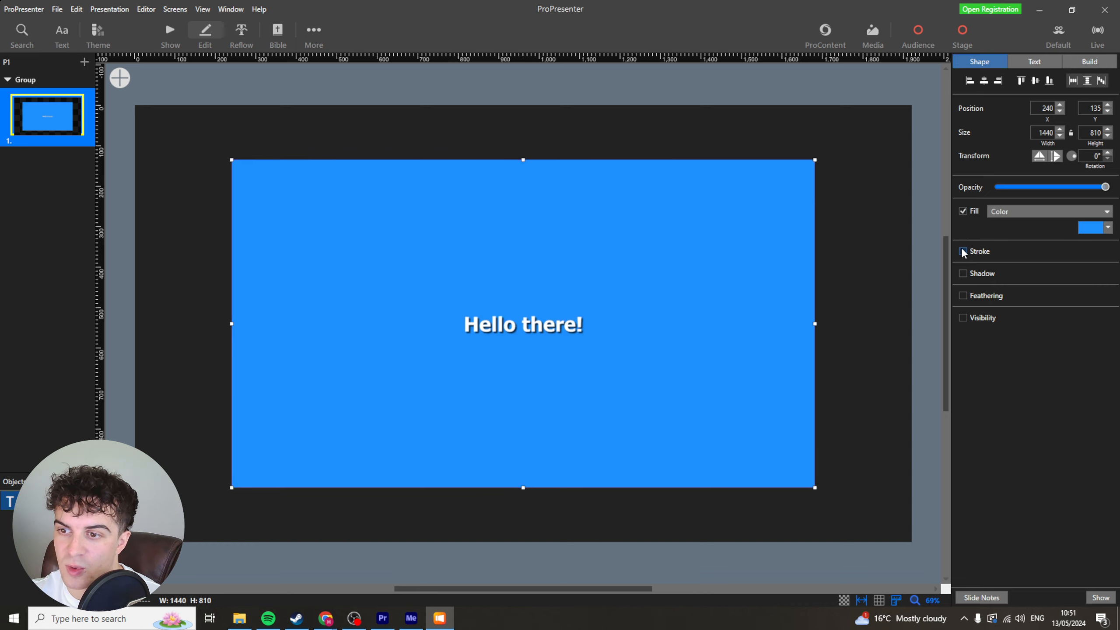
Enable a shadow and feathering on the text box's shape.
click(963, 251)
click(963, 251)
click(963, 274)
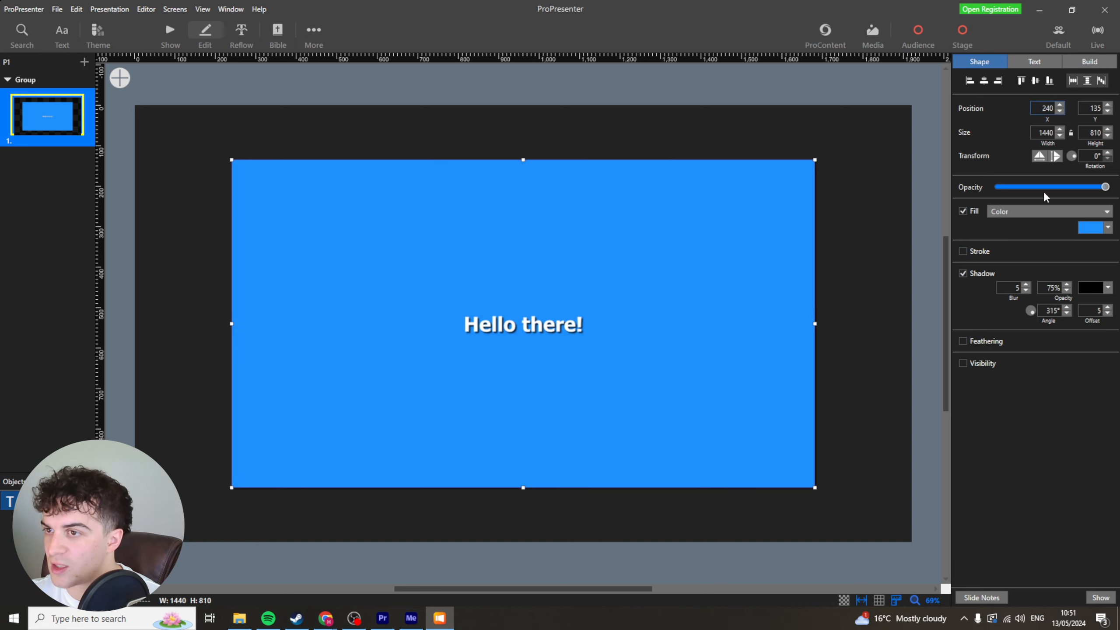
click(963, 342)
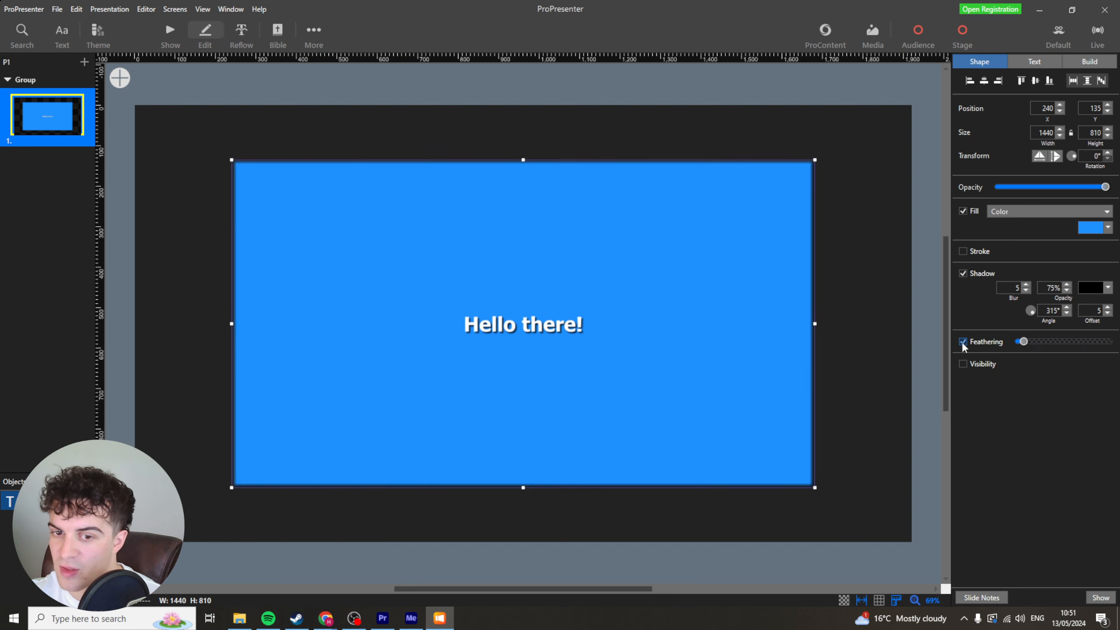
Set the slide's build transition to Dissolve.
click(1080, 61)
click(1075, 76)
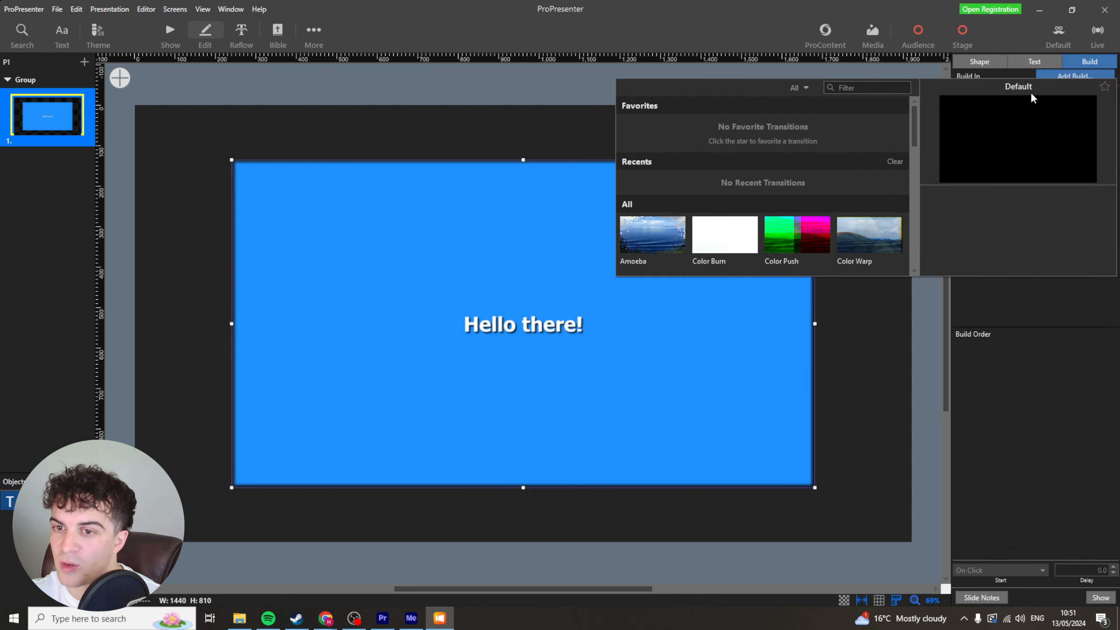
click(745, 118)
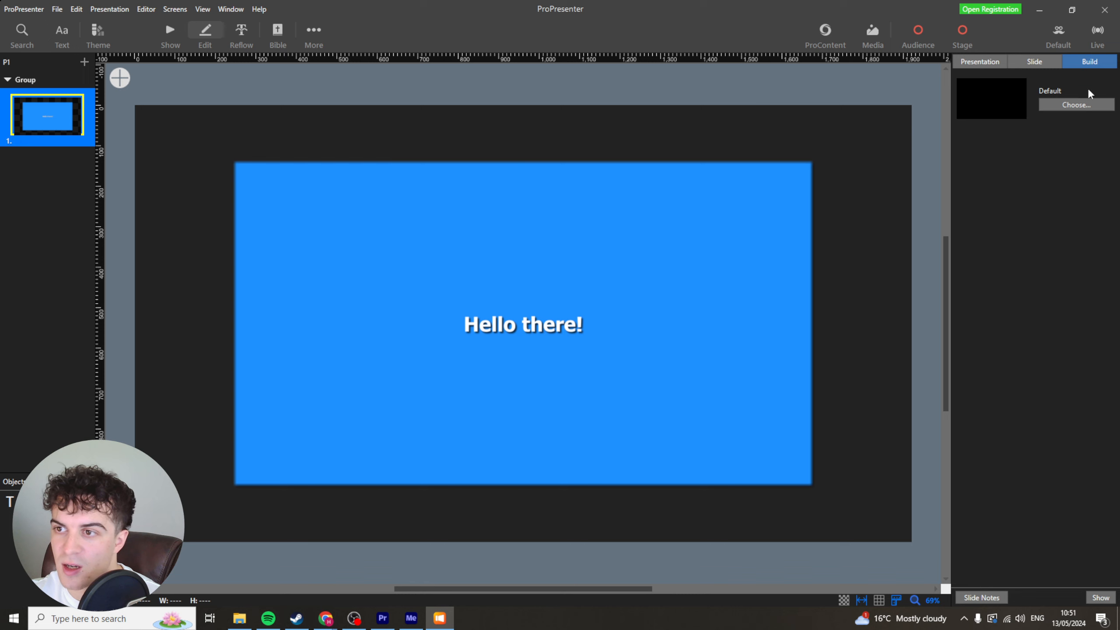
click(1073, 107)
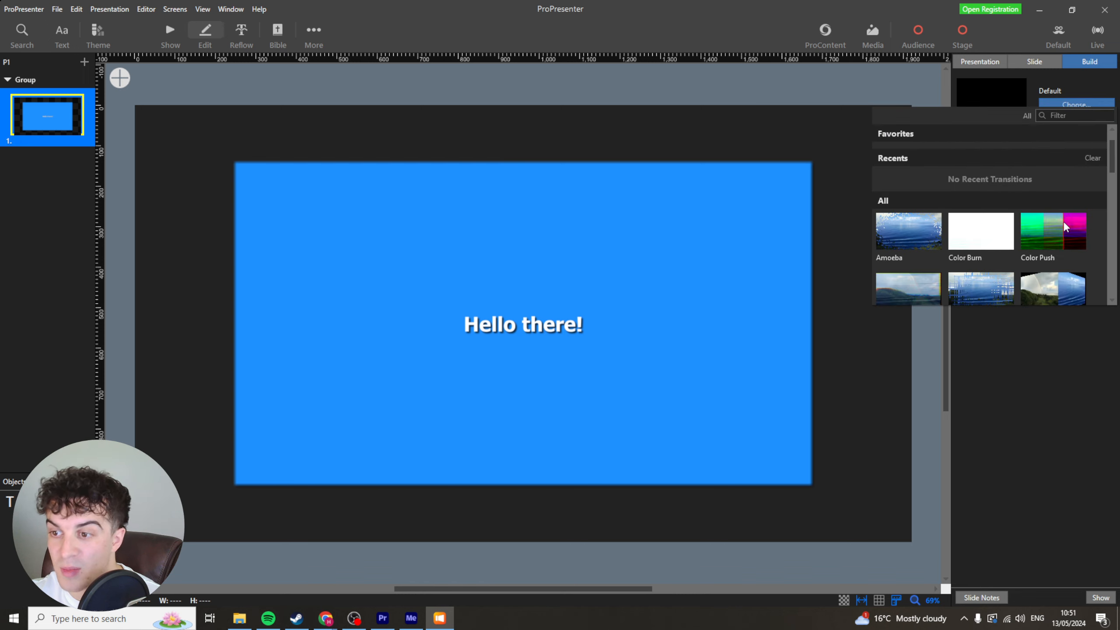
scroll(1006, 238, down, 2)
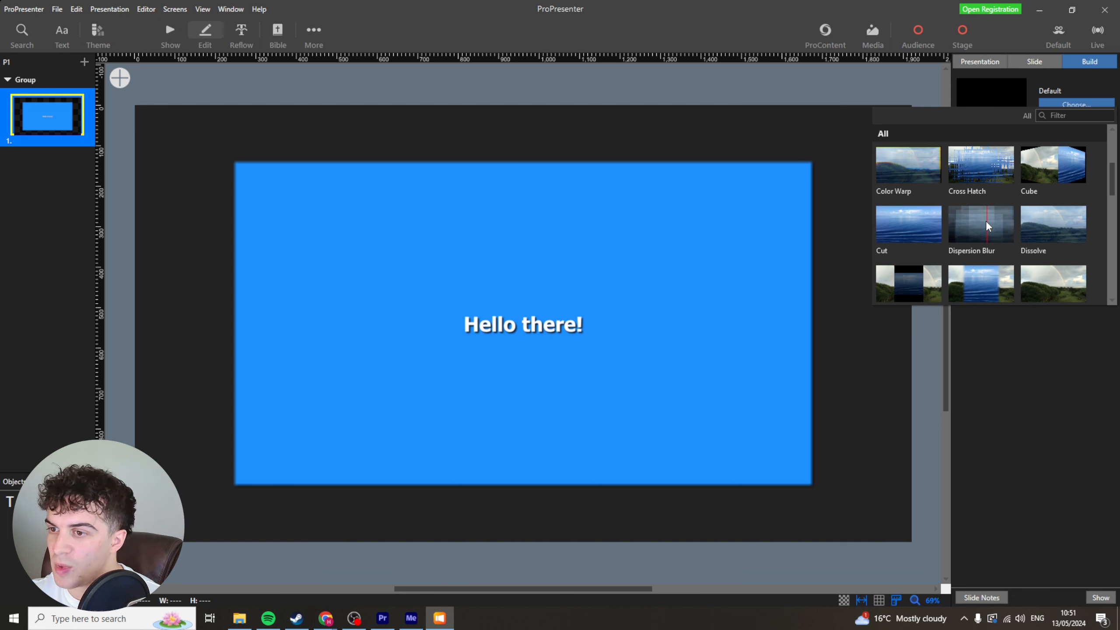
click(1043, 223)
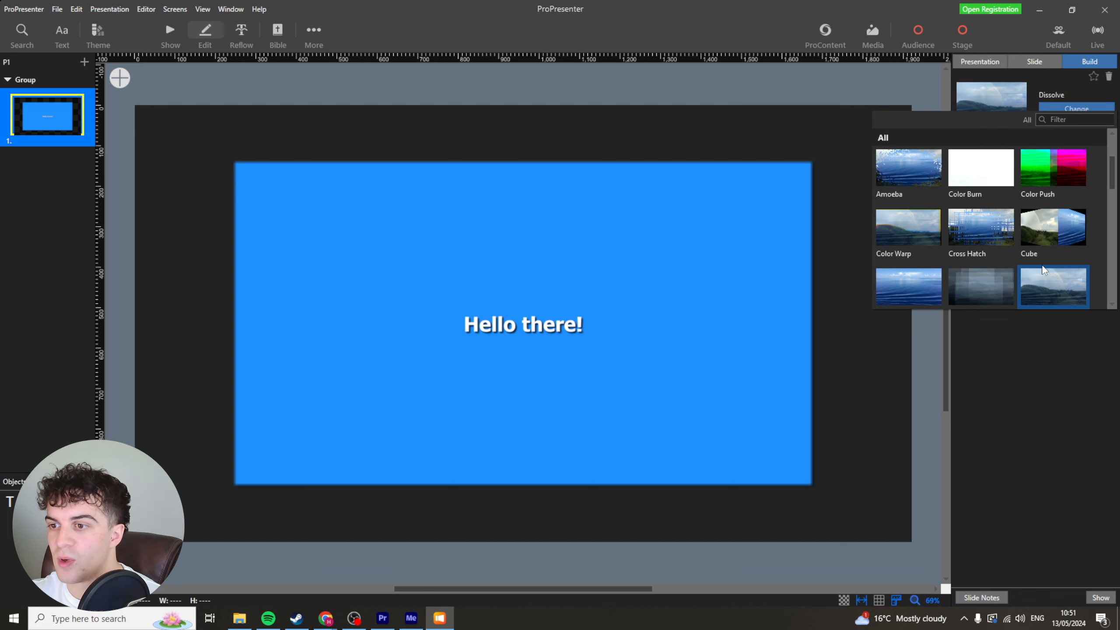
click(1035, 351)
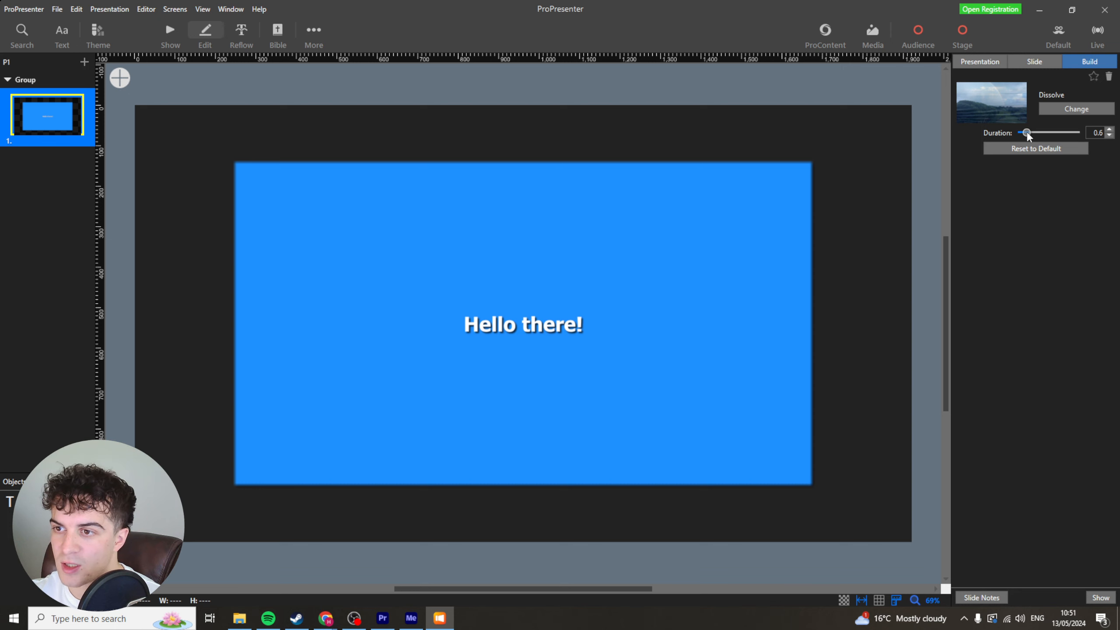
Add a Fade build-out to the Hello there! text box.
click(1031, 65)
click(1085, 64)
click(482, 355)
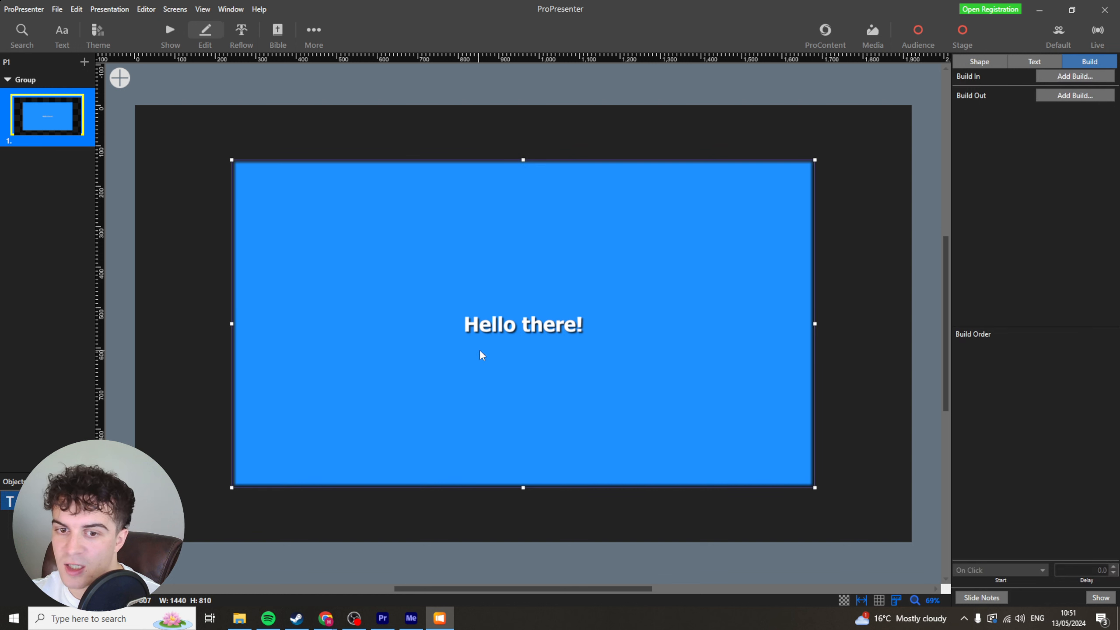
click(1069, 98)
click(849, 264)
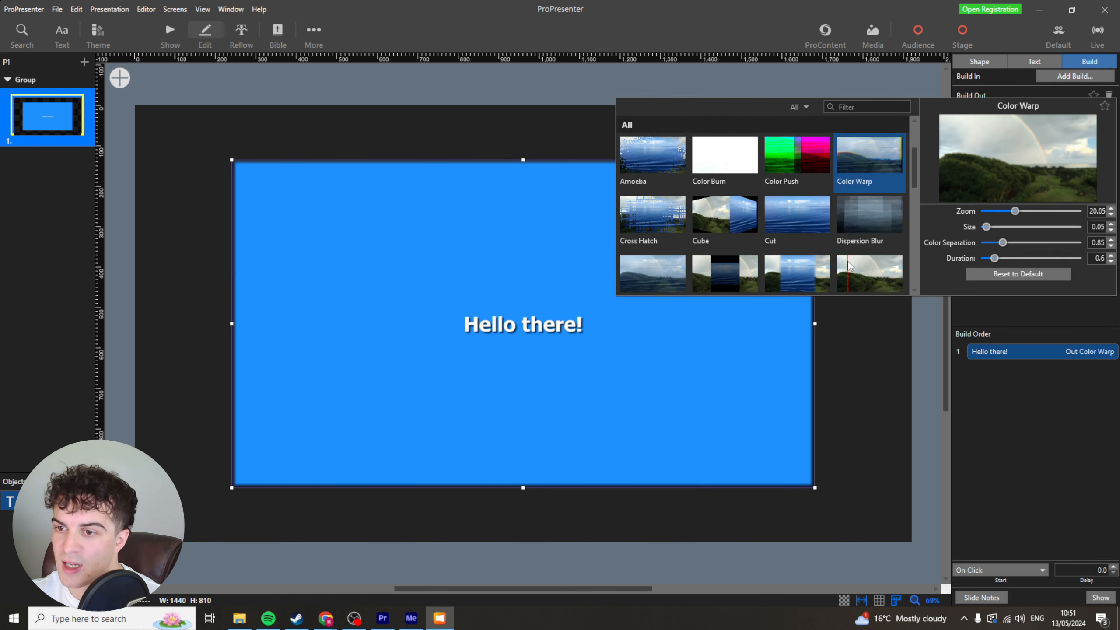
click(849, 265)
click(1025, 415)
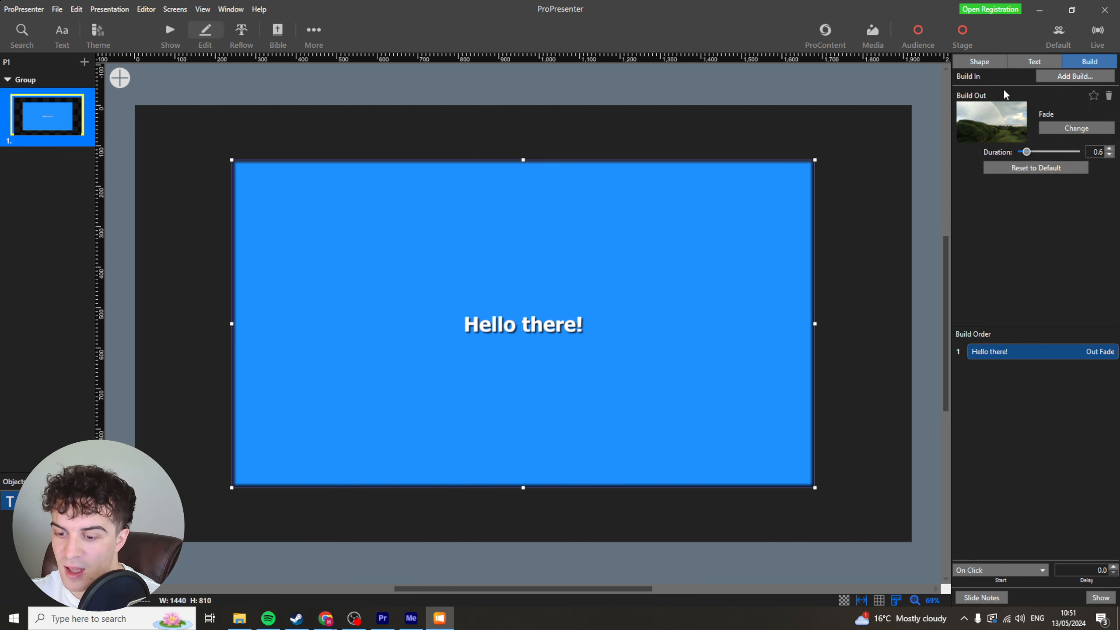
Open the slide notes and write "out 1, 2, 3" in them.
click(718, 153)
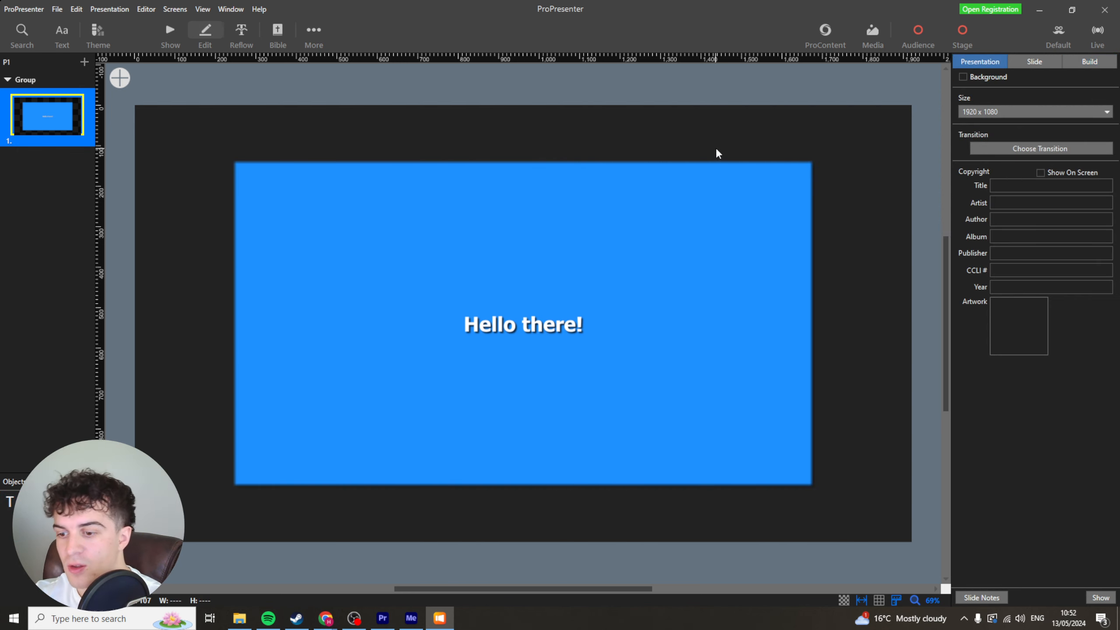
click(984, 601)
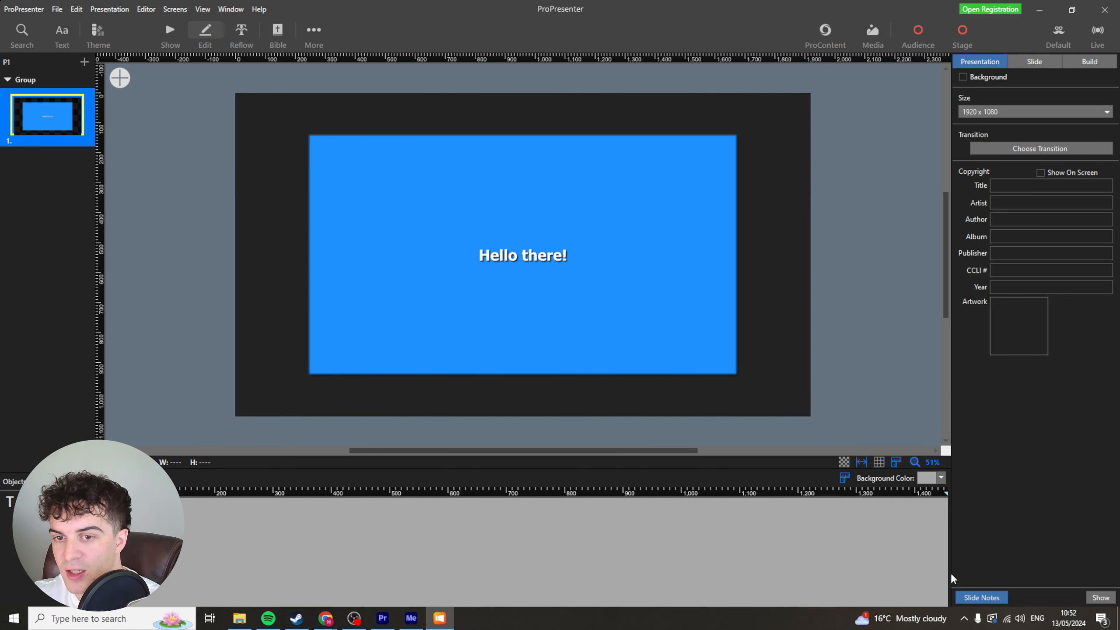
click(222, 533)
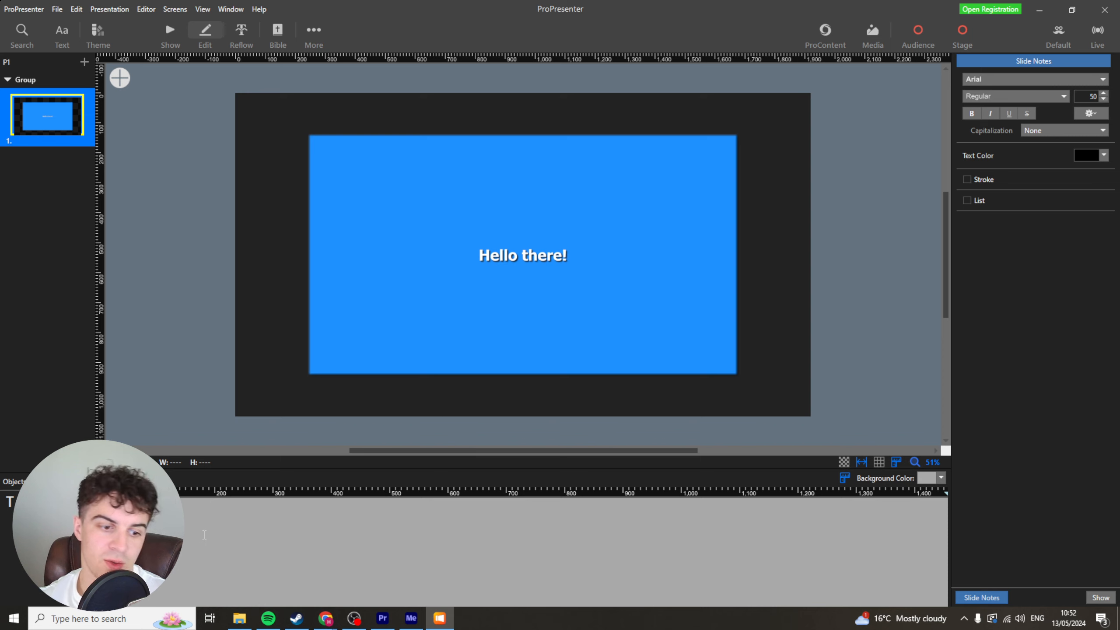
text(out 1, )
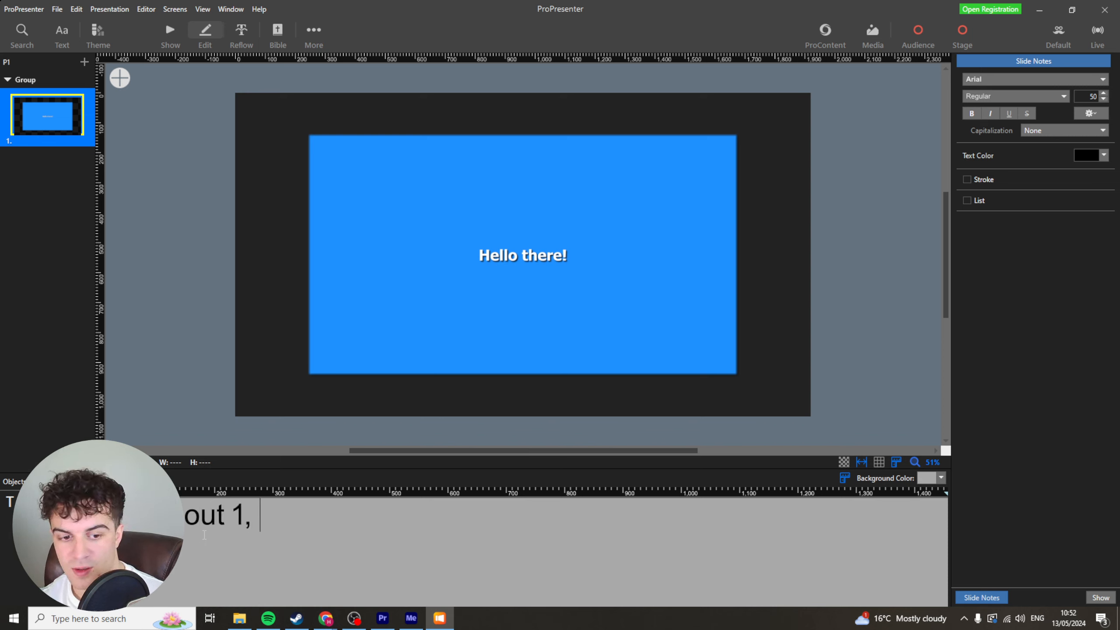
text(2, 3)
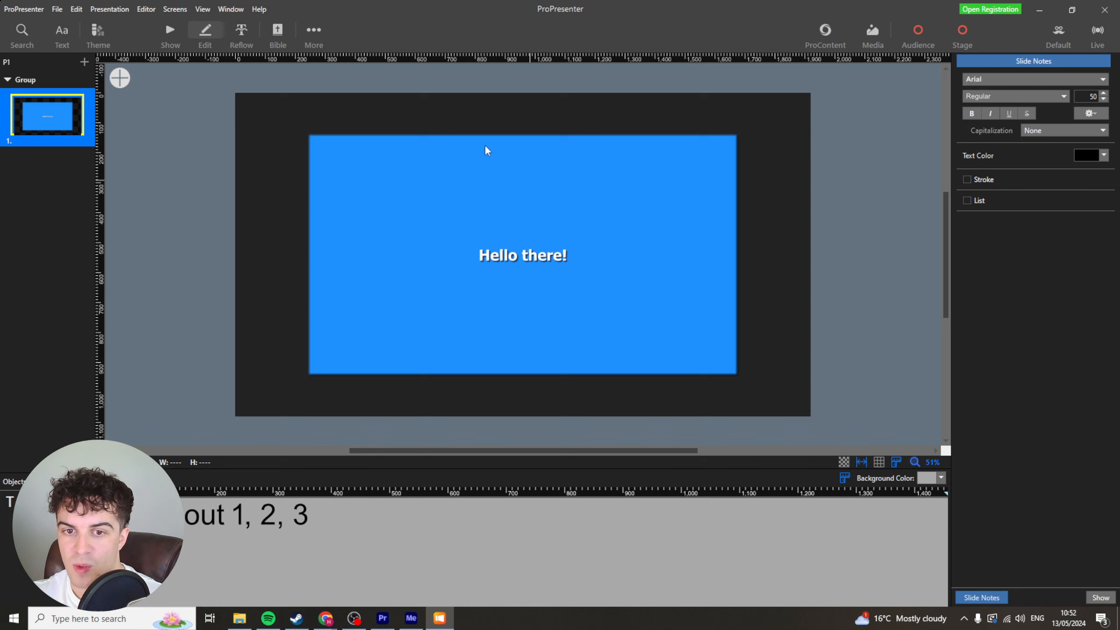
Try to add an ellipse and then a right triangle shape to the slide.
click(120, 82)
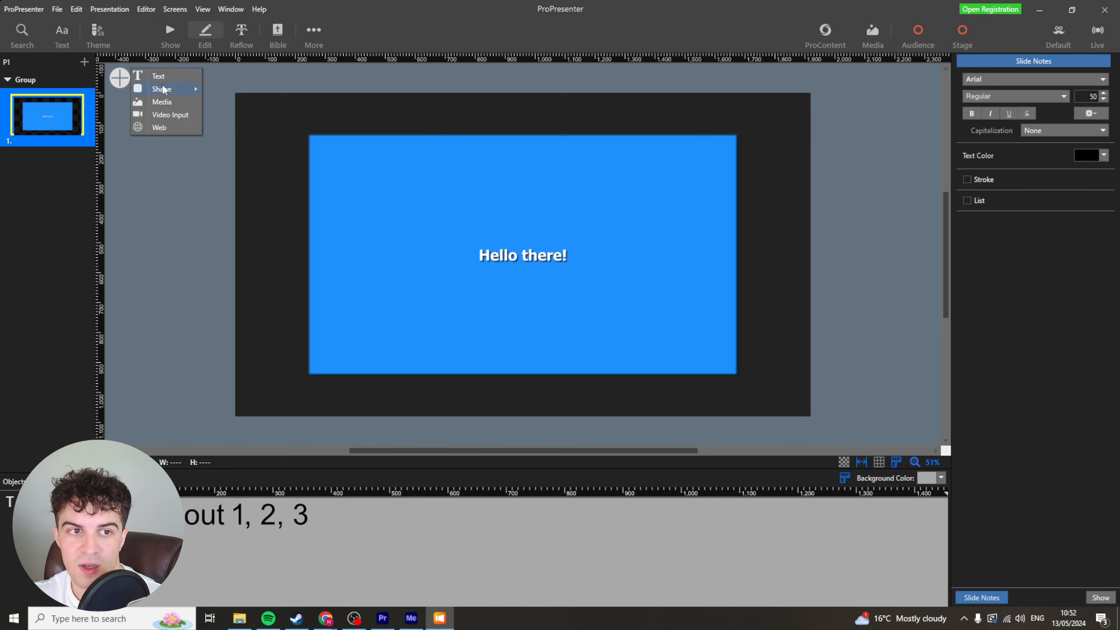
mouse_move(163, 87)
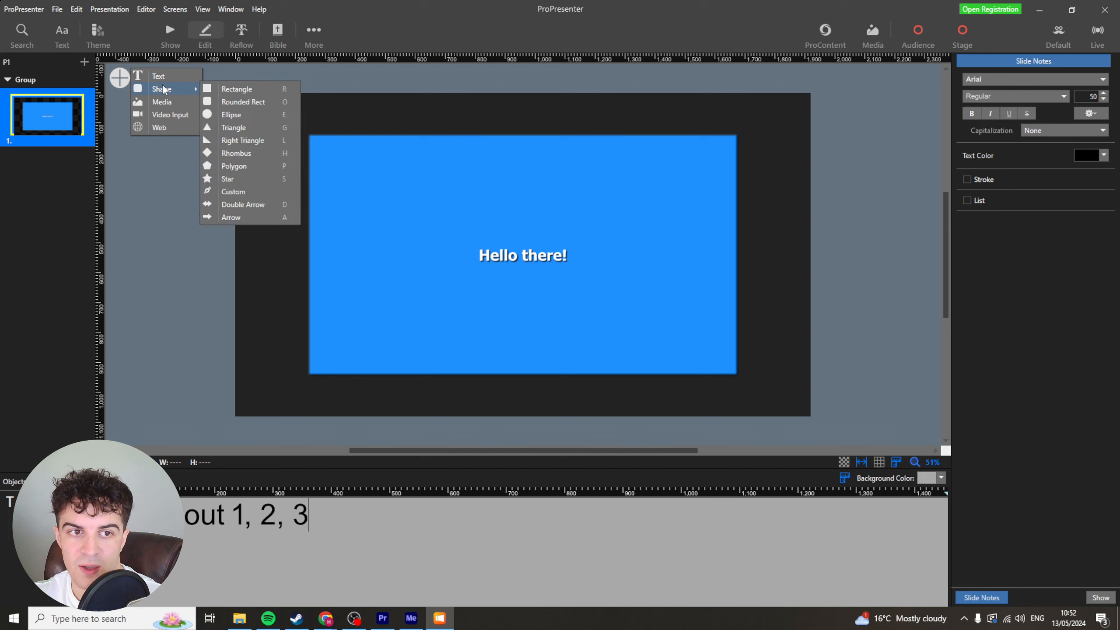
click(242, 115)
click(121, 83)
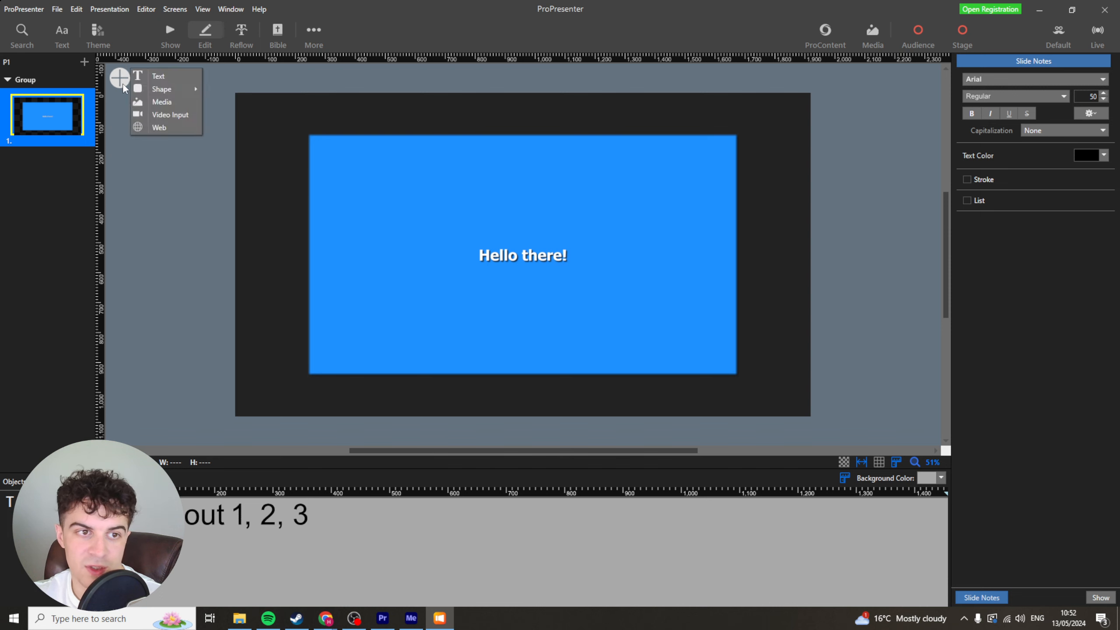
mouse_move(193, 91)
click(243, 141)
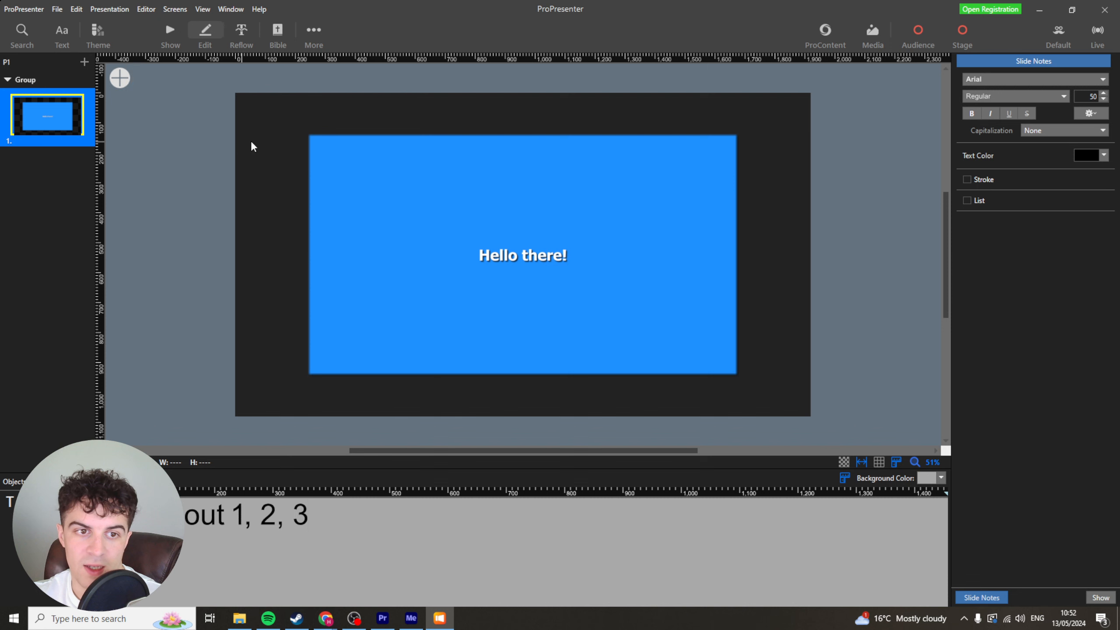
drag(266, 137, 286, 152)
Add a new text box to the slide.
click(120, 79)
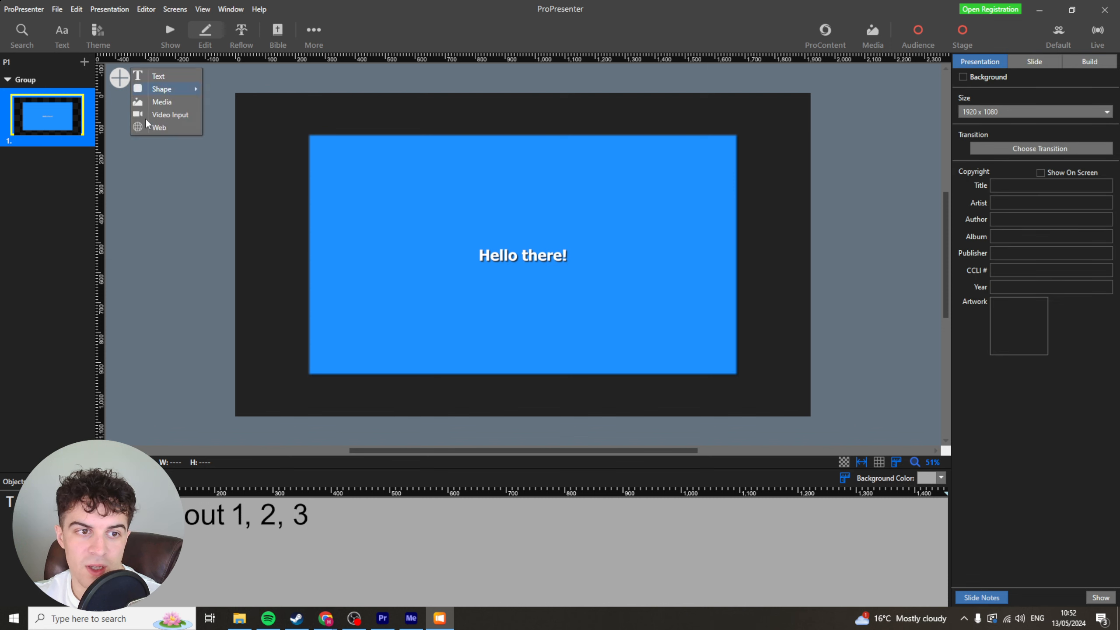
click(172, 78)
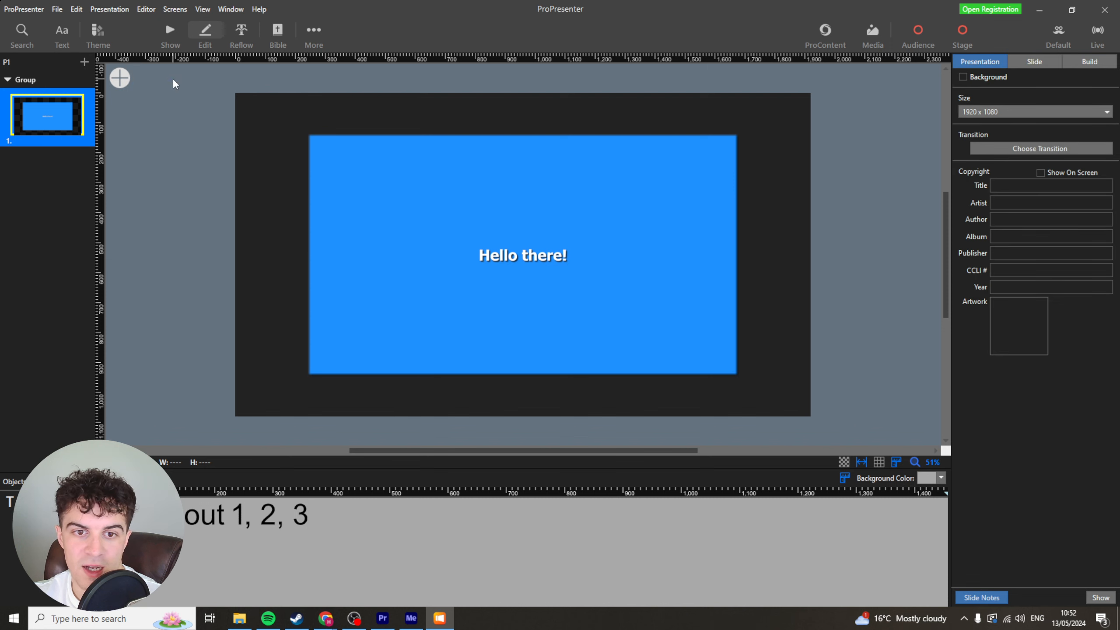
drag(536, 256, 527, 288)
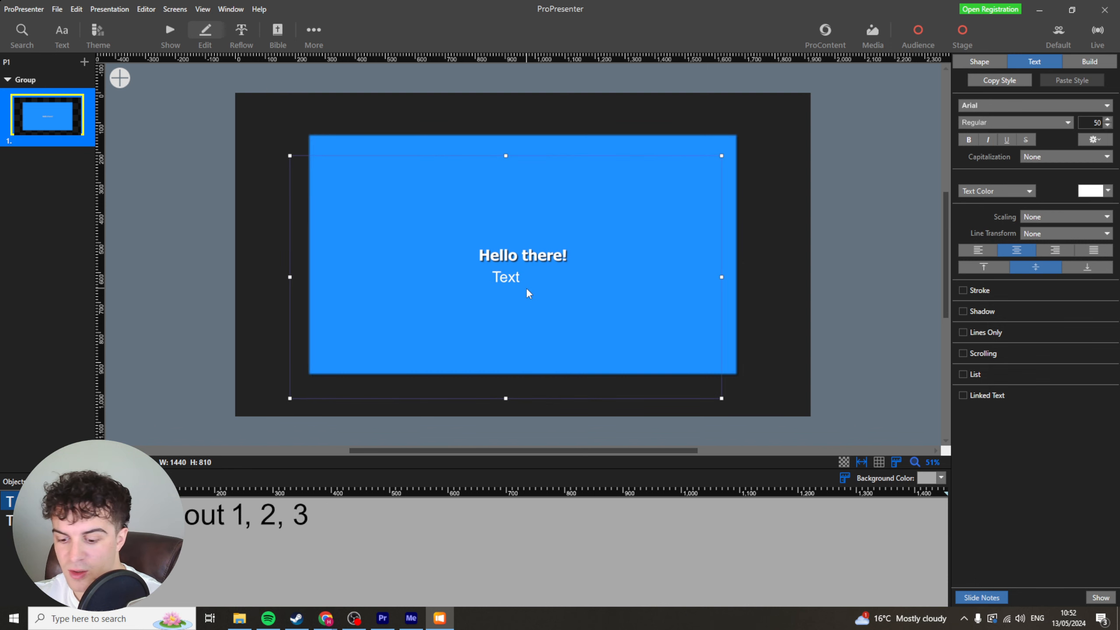
click(199, 137)
Insert the Shopify logo image and shrink it into the slide's upper-left corner, about 601 wide.
click(119, 79)
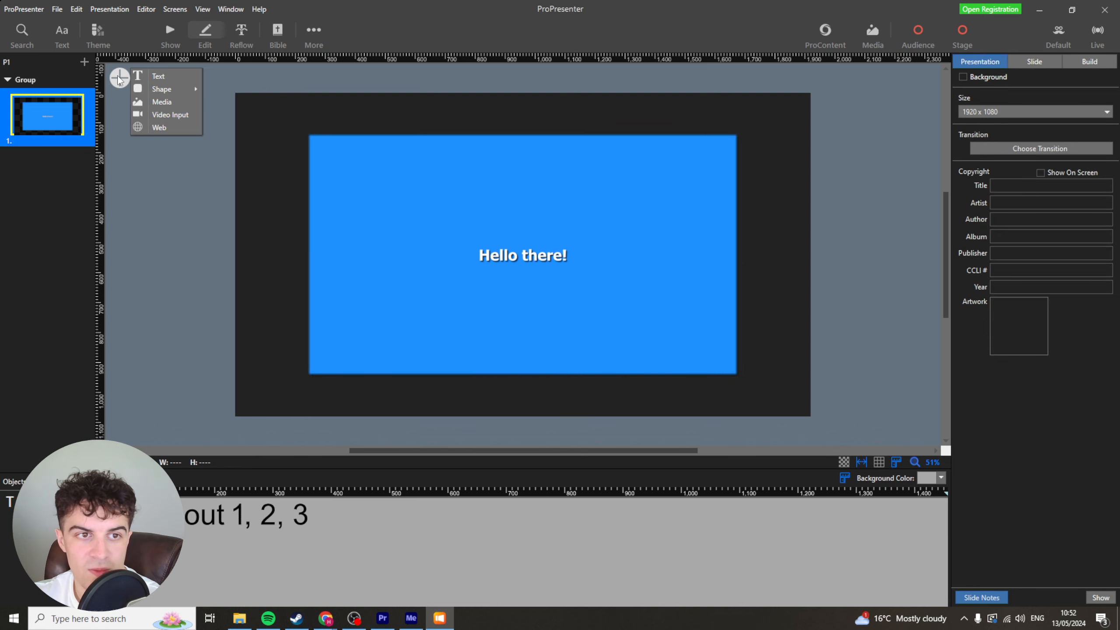
click(167, 102)
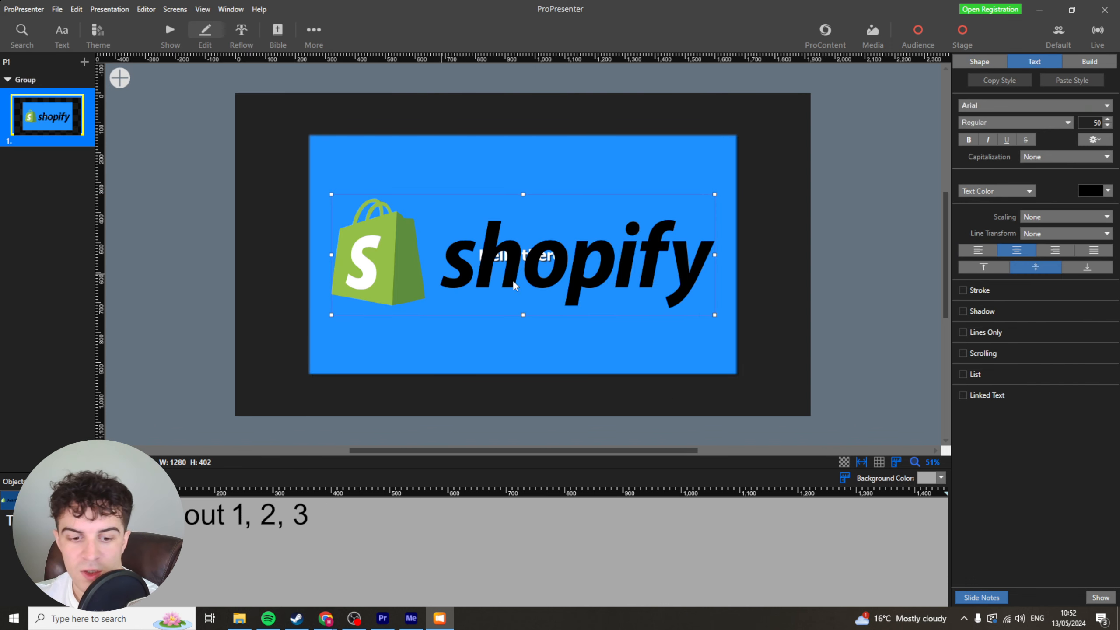
drag(513, 280, 489, 208)
drag(691, 182, 458, 200)
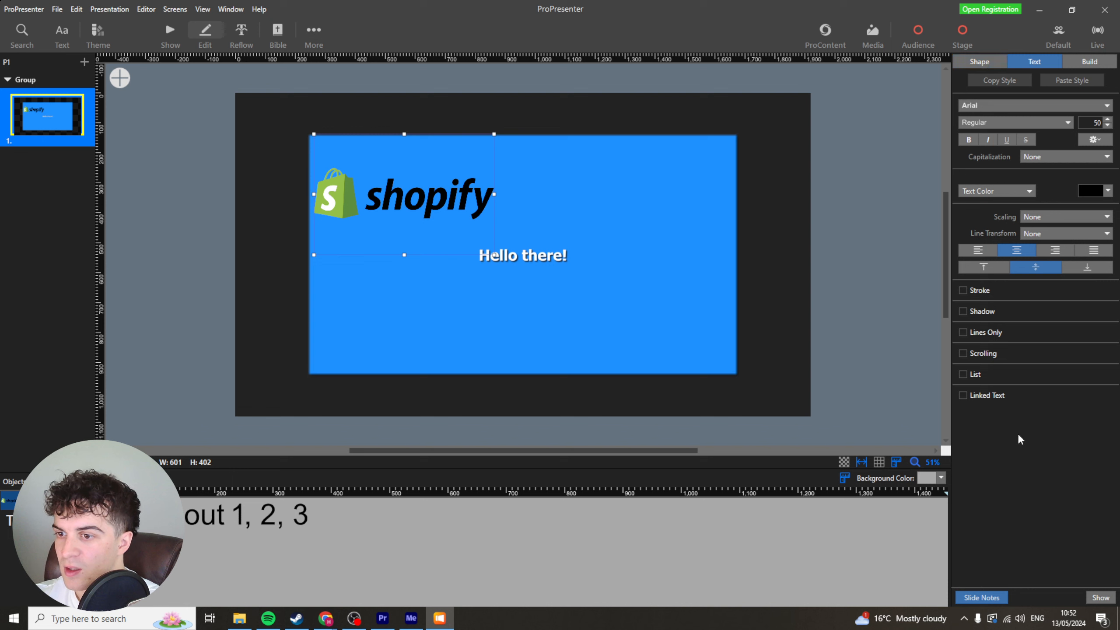
right_click(401, 201)
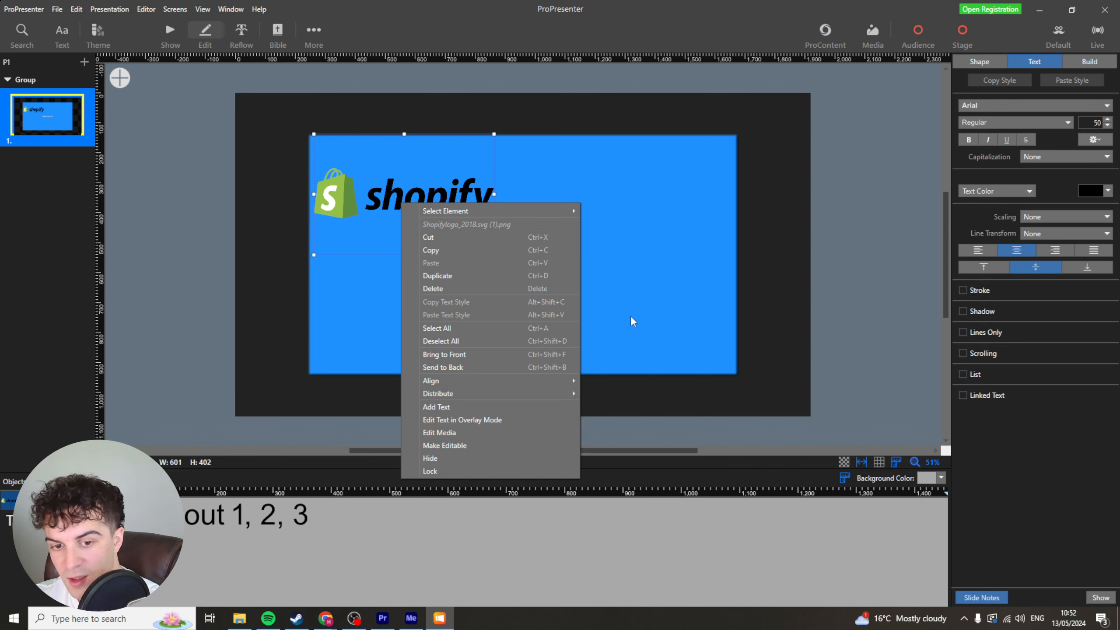
click(677, 284)
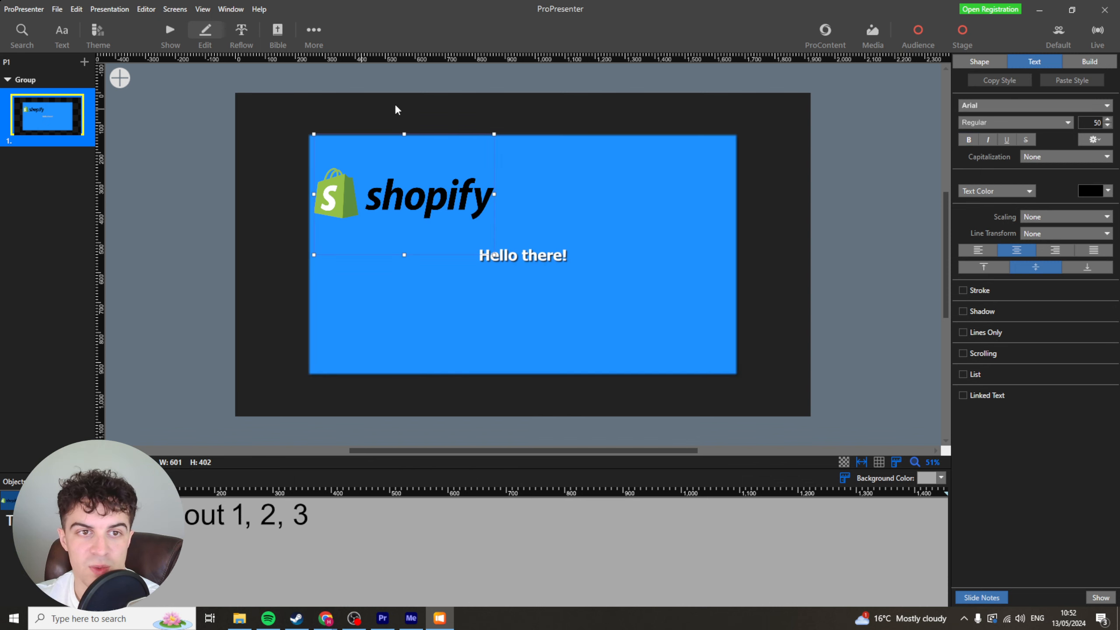
click(409, 131)
Add a video input element and stretch it to about 842 × 270 below the logo.
click(126, 78)
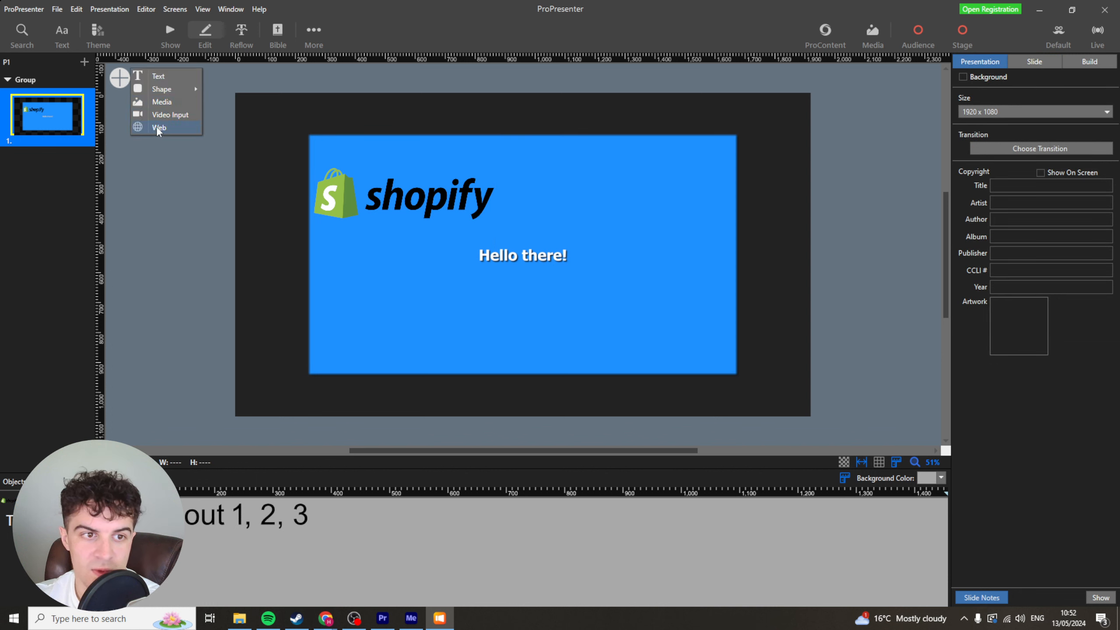
click(165, 114)
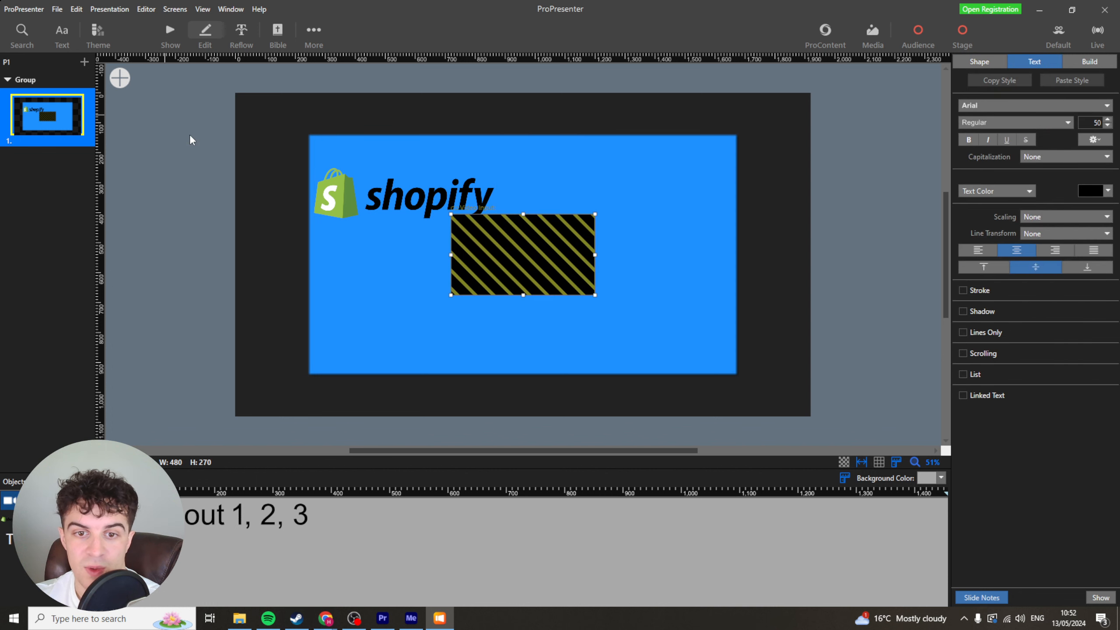
drag(521, 256, 519, 271)
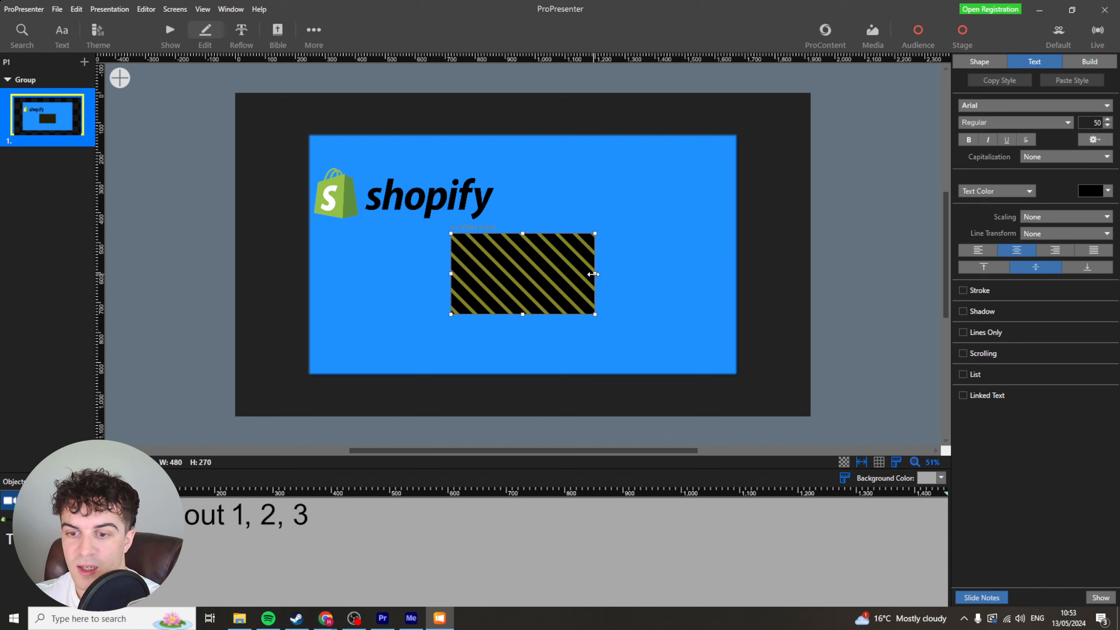
drag(594, 273, 703, 273)
Move the video input element lower and further left on the slide.
double_click(587, 247)
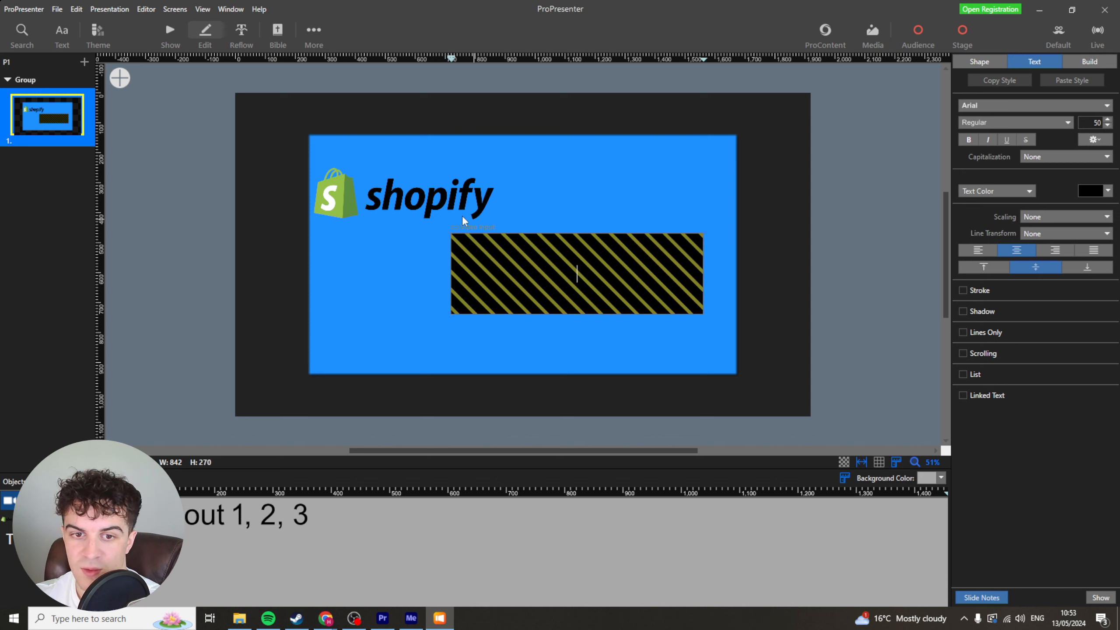
click(592, 271)
right_click(592, 270)
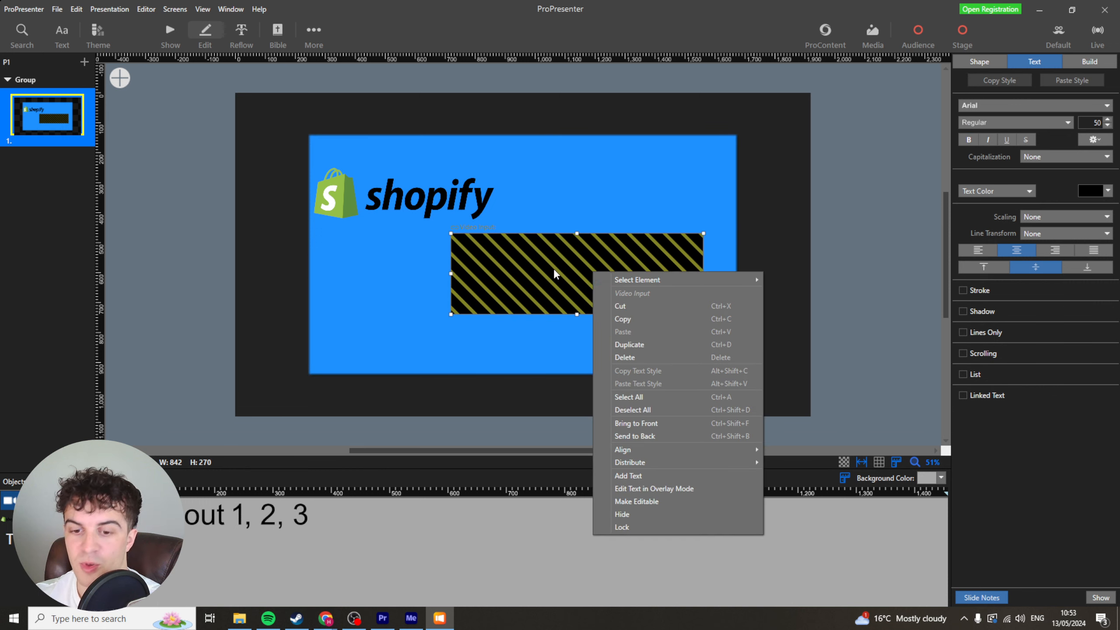
drag(520, 282, 464, 293)
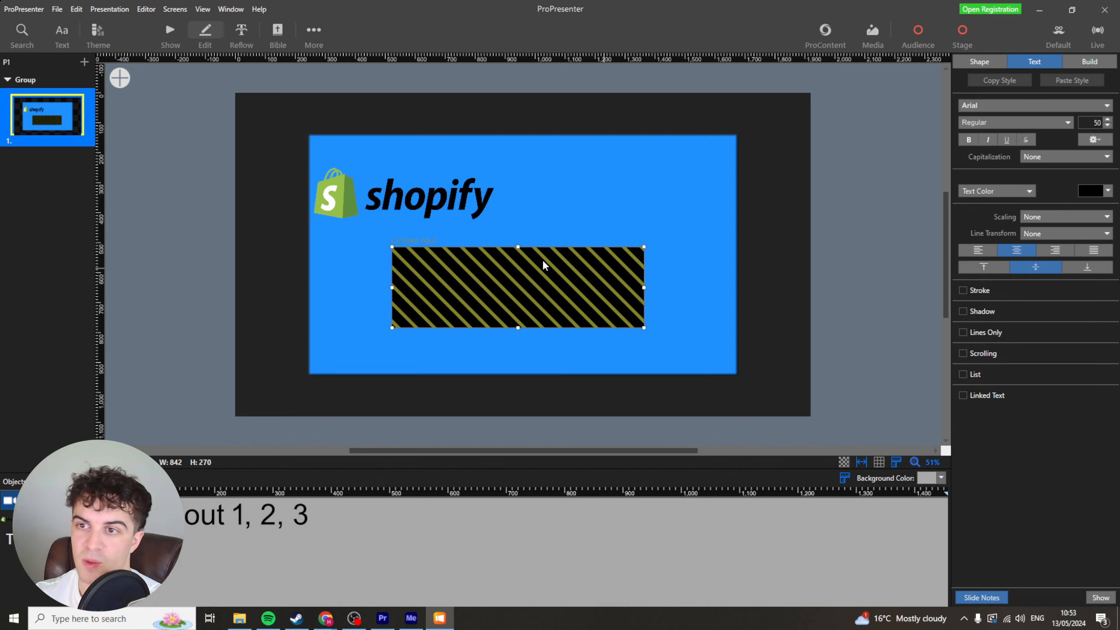
click(485, 111)
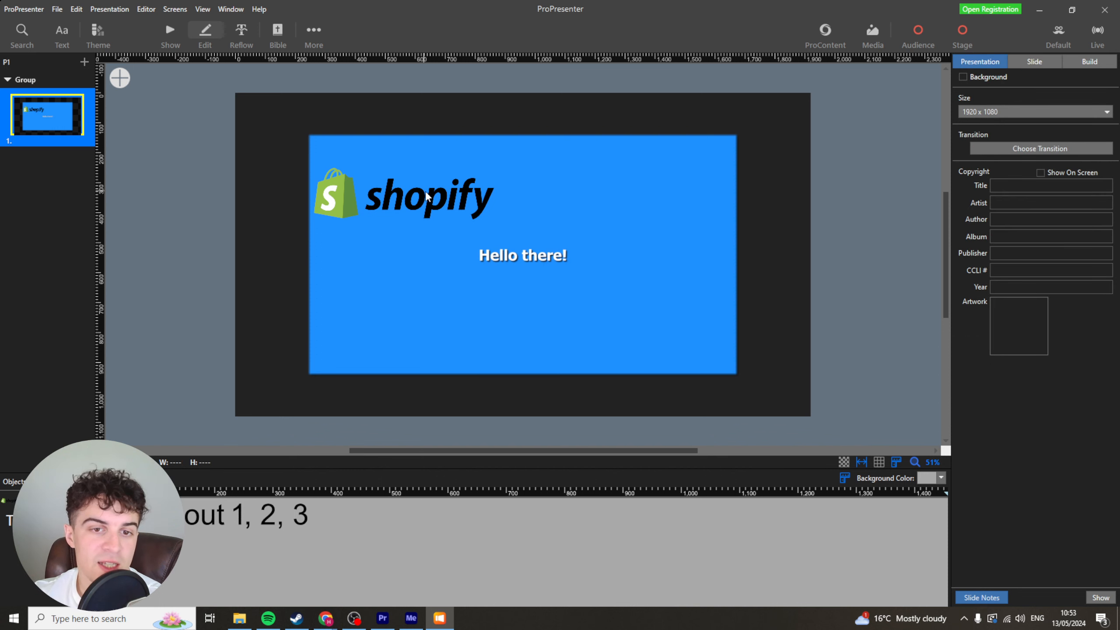
Move the Shopify logo up to the slide's top edge.
drag(423, 200, 428, 160)
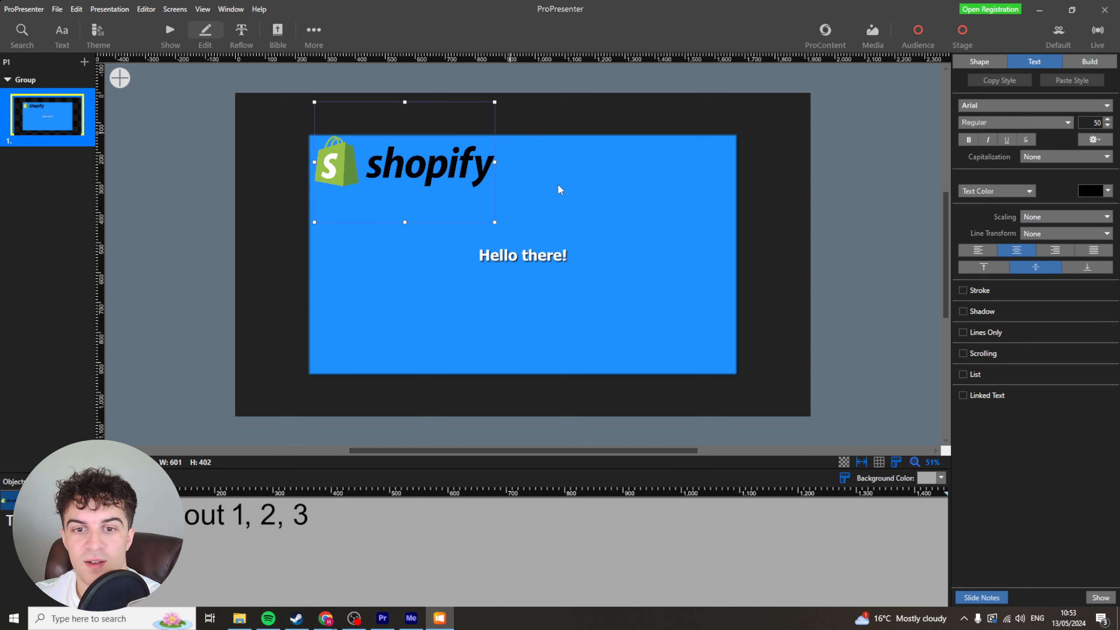
click(787, 206)
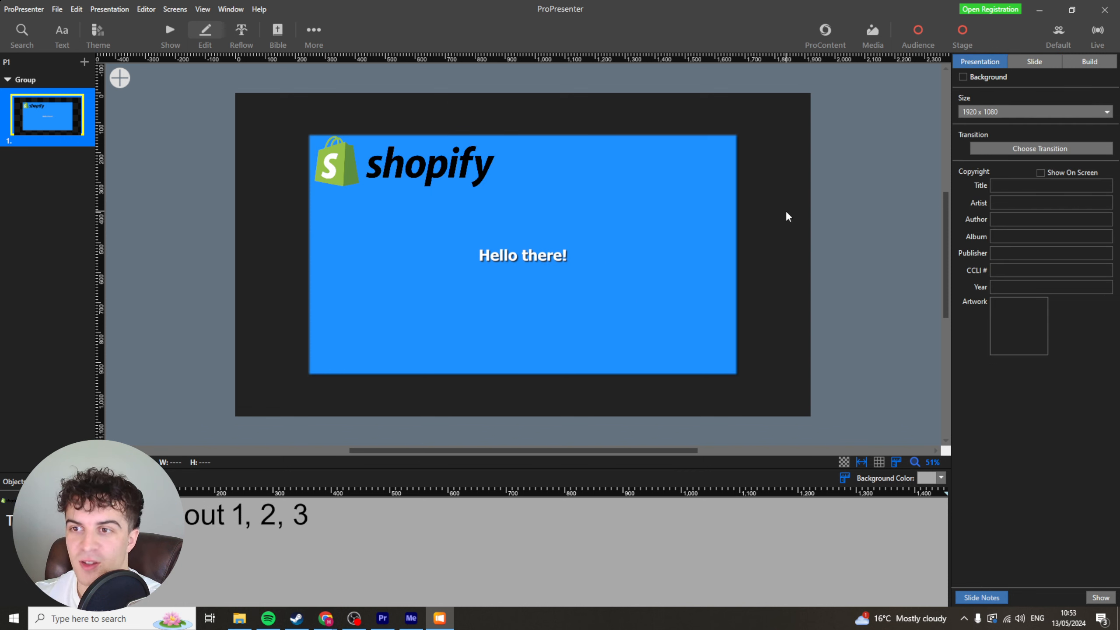
Add a second slide using the Black theme's Quote layout.
click(84, 63)
click(89, 74)
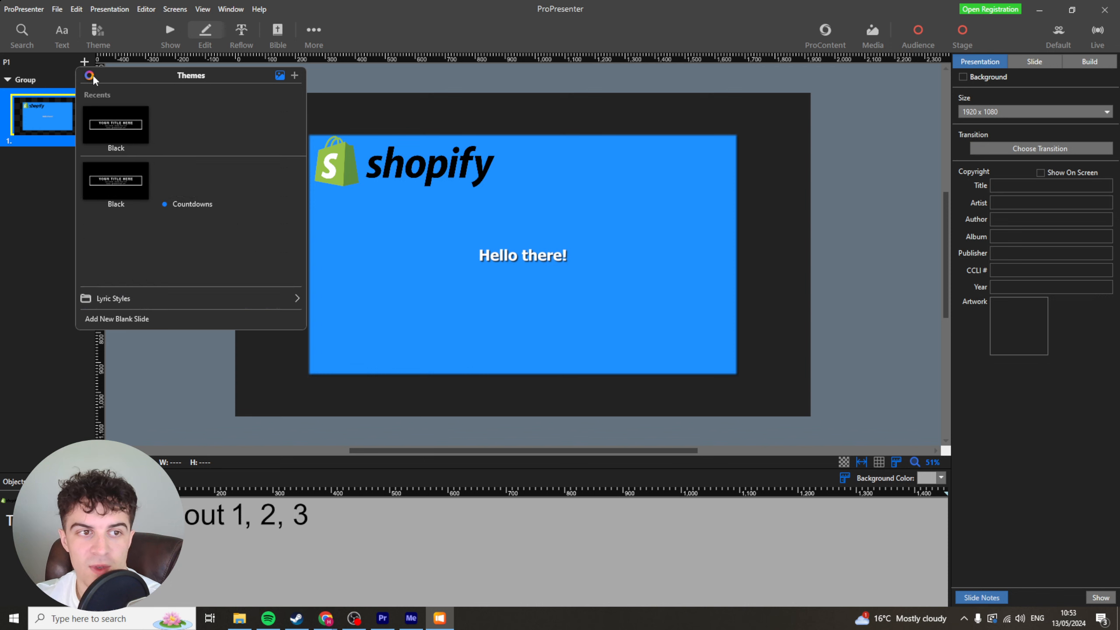
scroll(135, 154, down, 1)
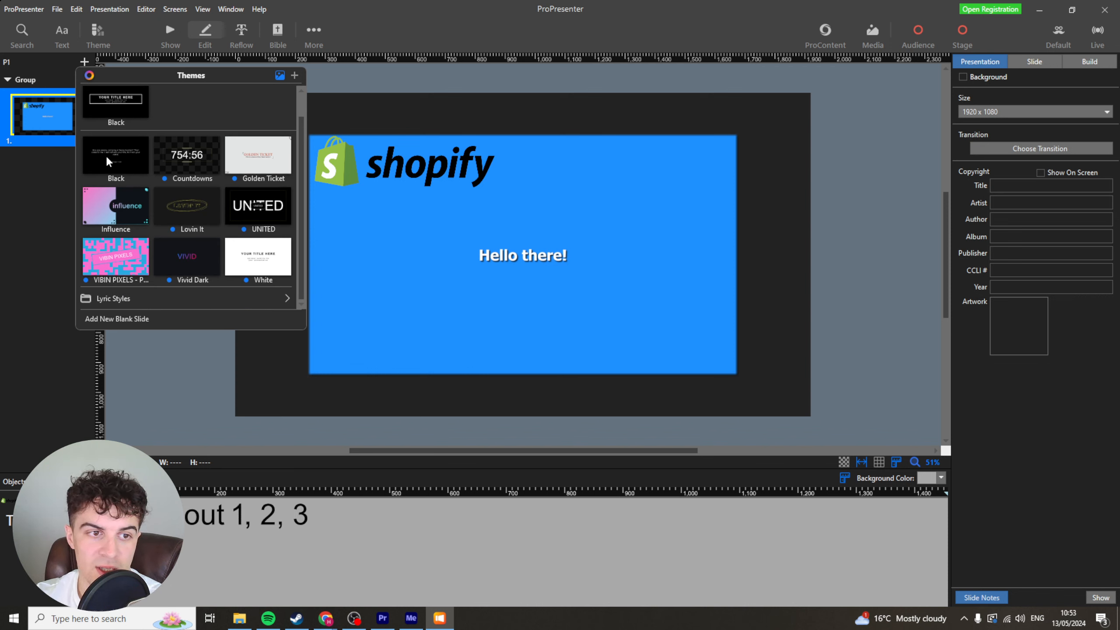
click(119, 158)
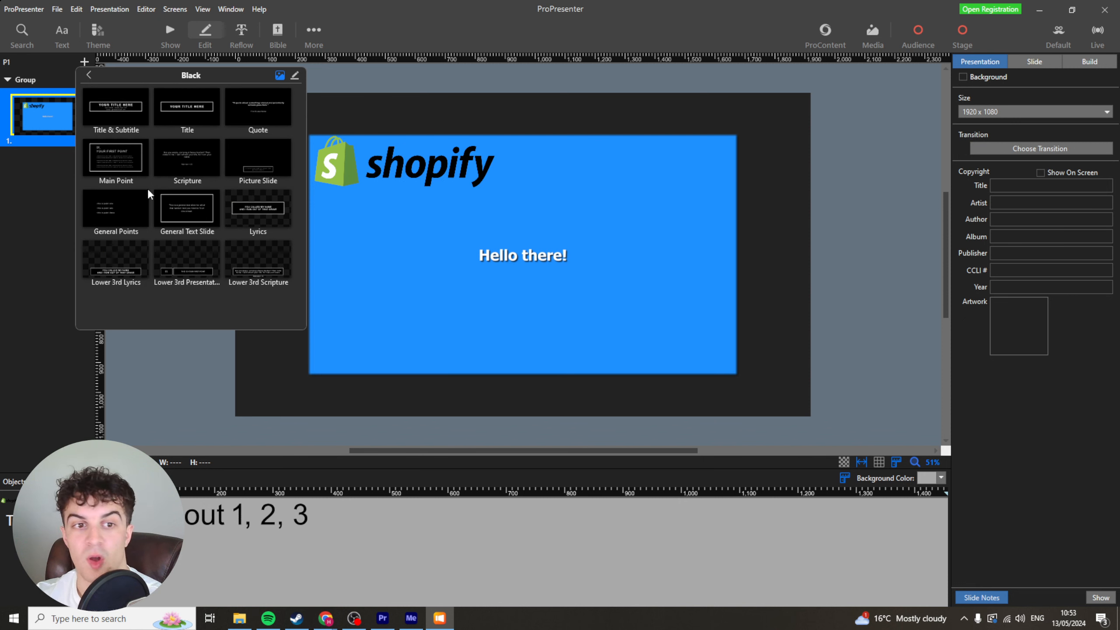
click(264, 108)
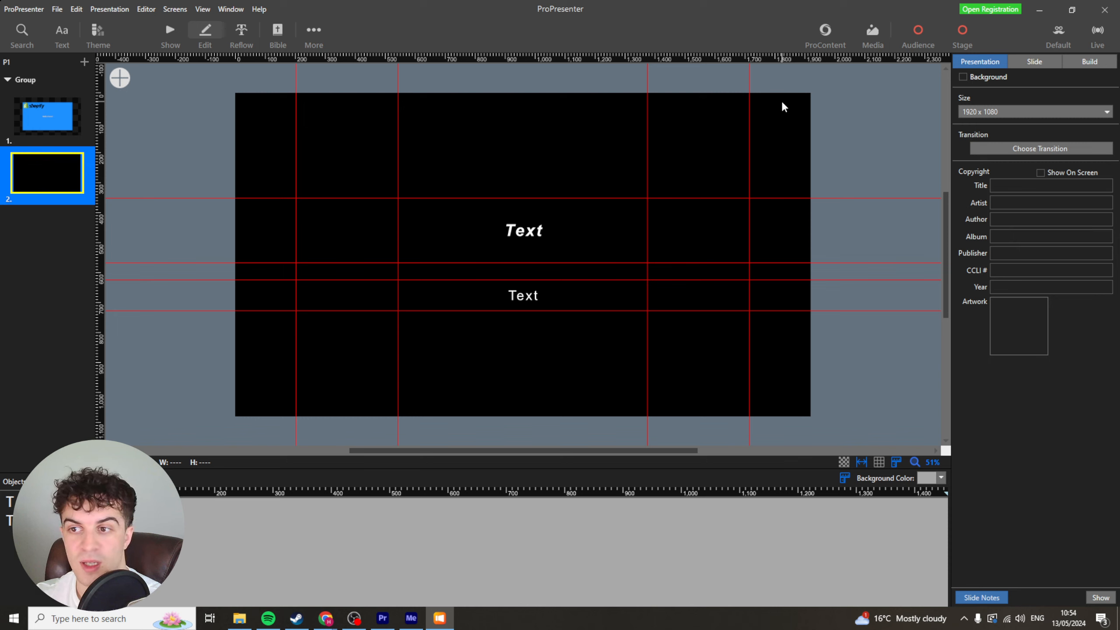
Replace the new slide's two placeholder texts with hfhfhfhsfaf and gsagaggag.
double_click(531, 228)
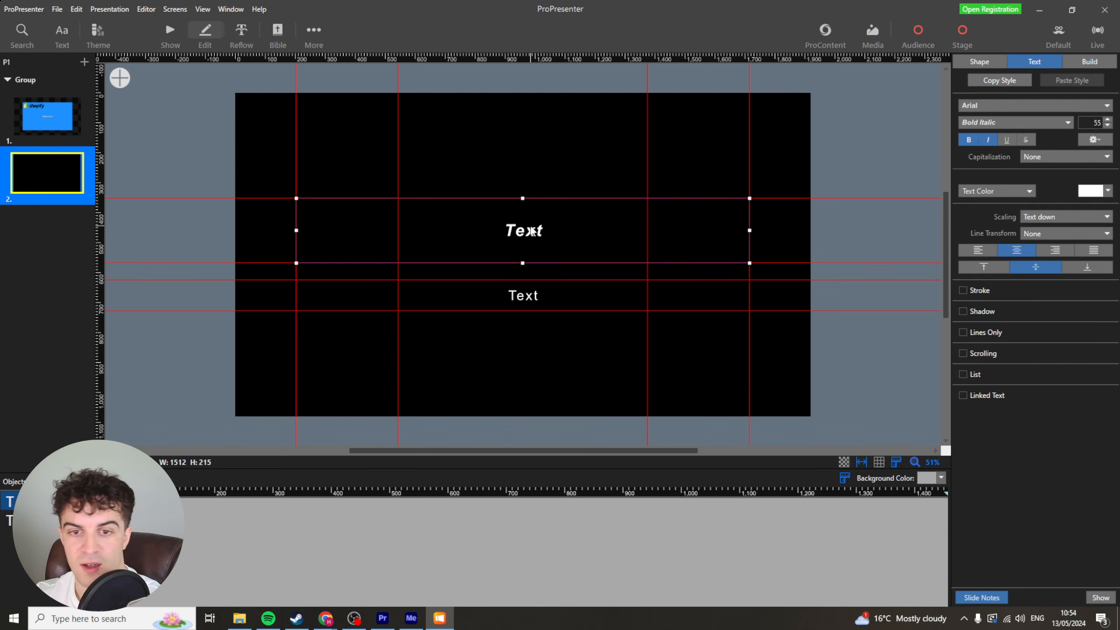
text(hfhfhfhsfaf)
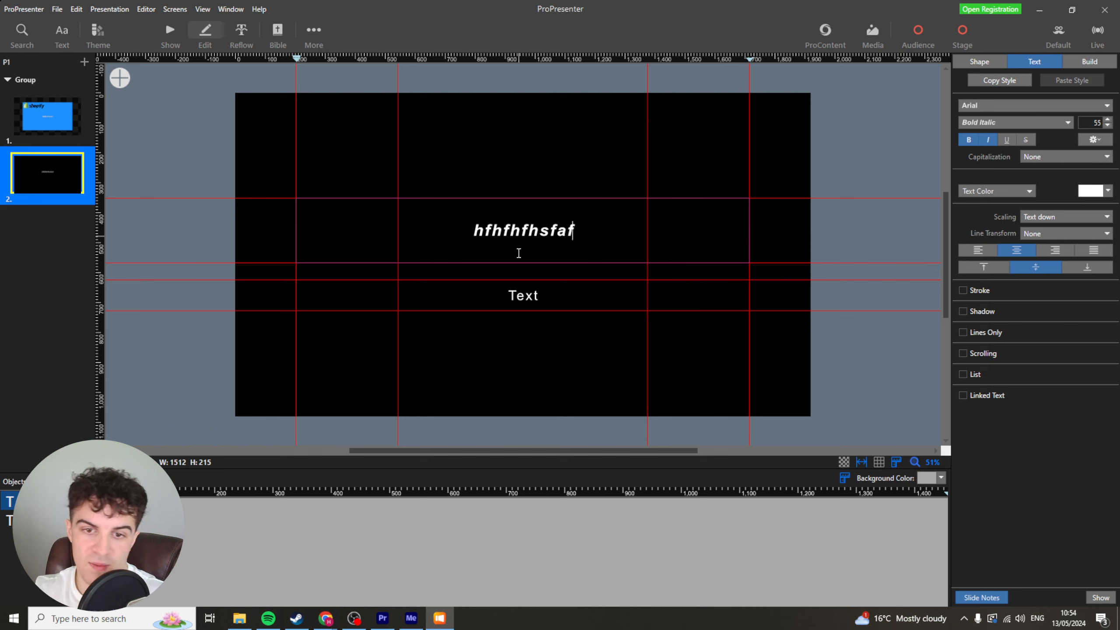
click(551, 299)
double_click(550, 295)
text(gsagaggag)
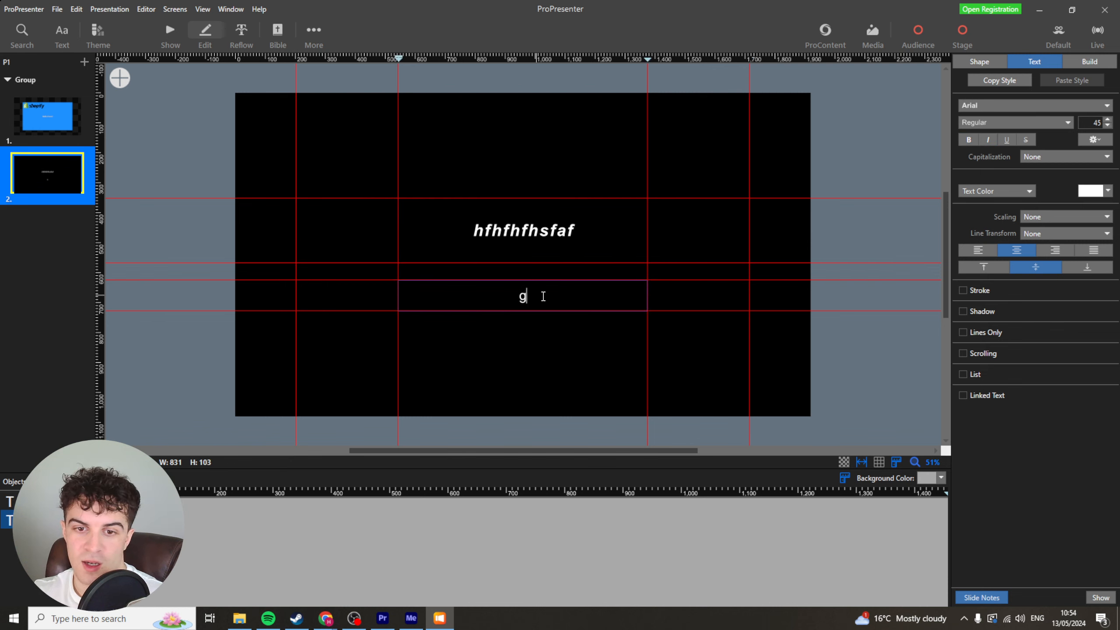
click(531, 353)
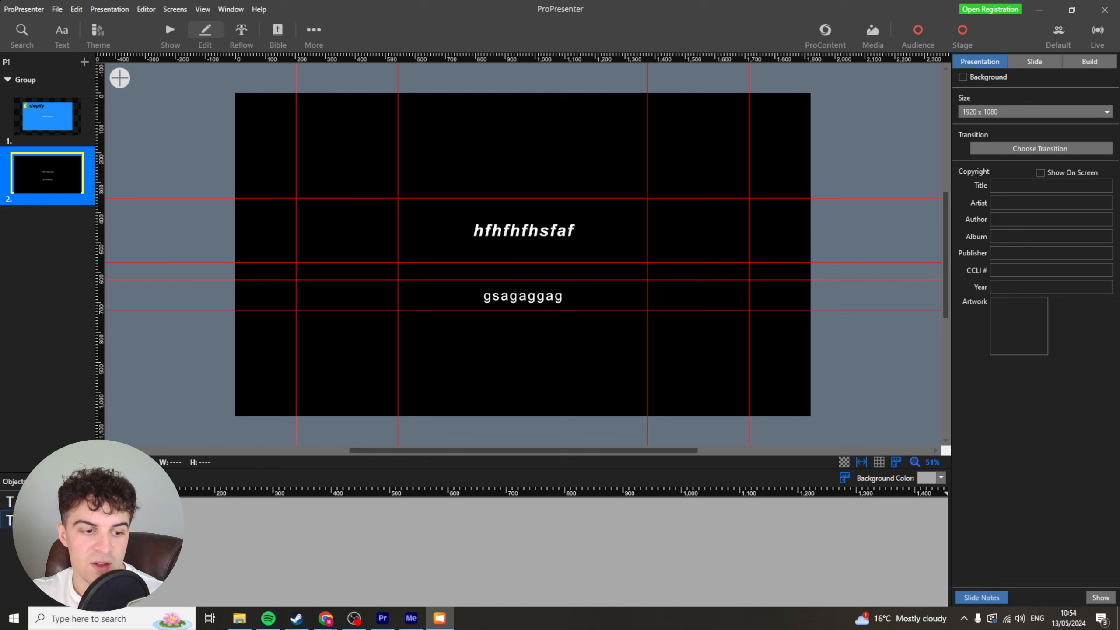
Select the slide's two text objects in turn from the objects list.
click(529, 296)
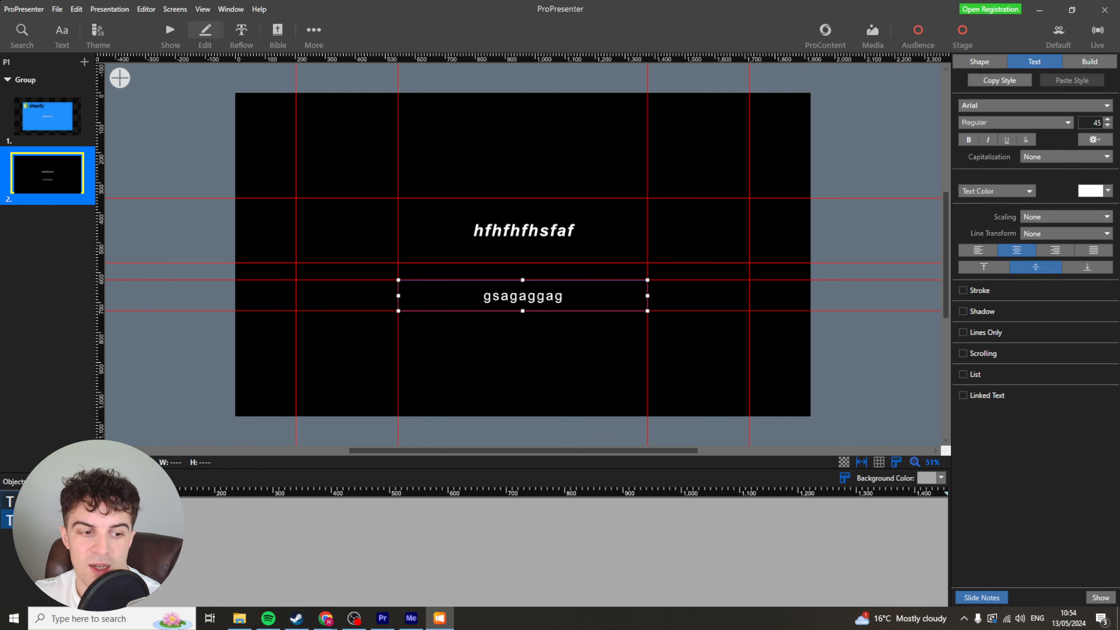
click(9, 502)
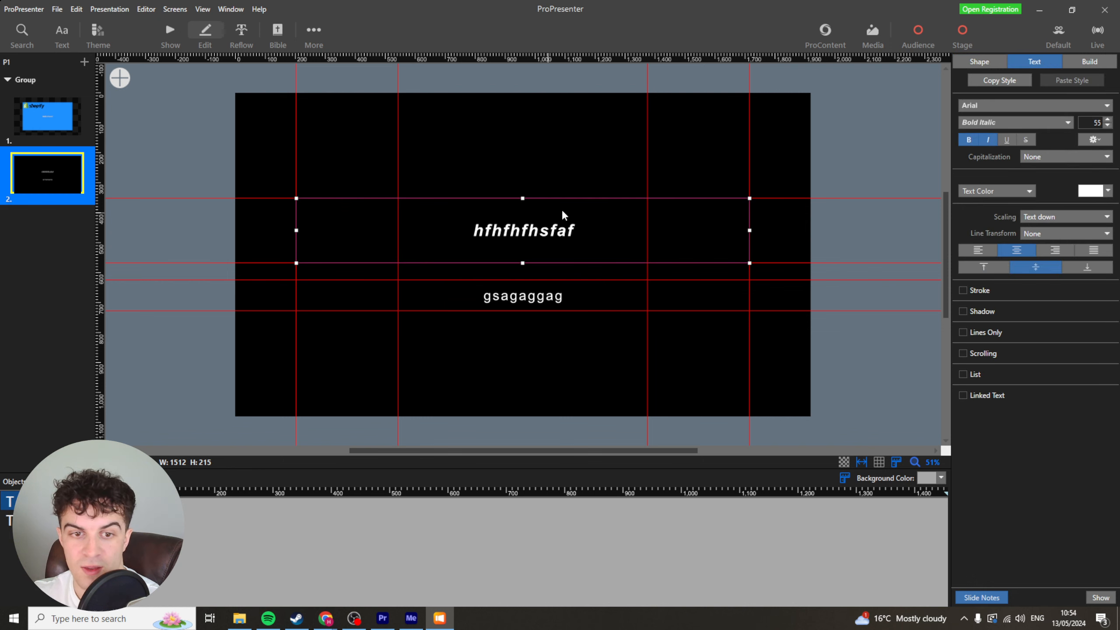
click(86, 502)
click(85, 502)
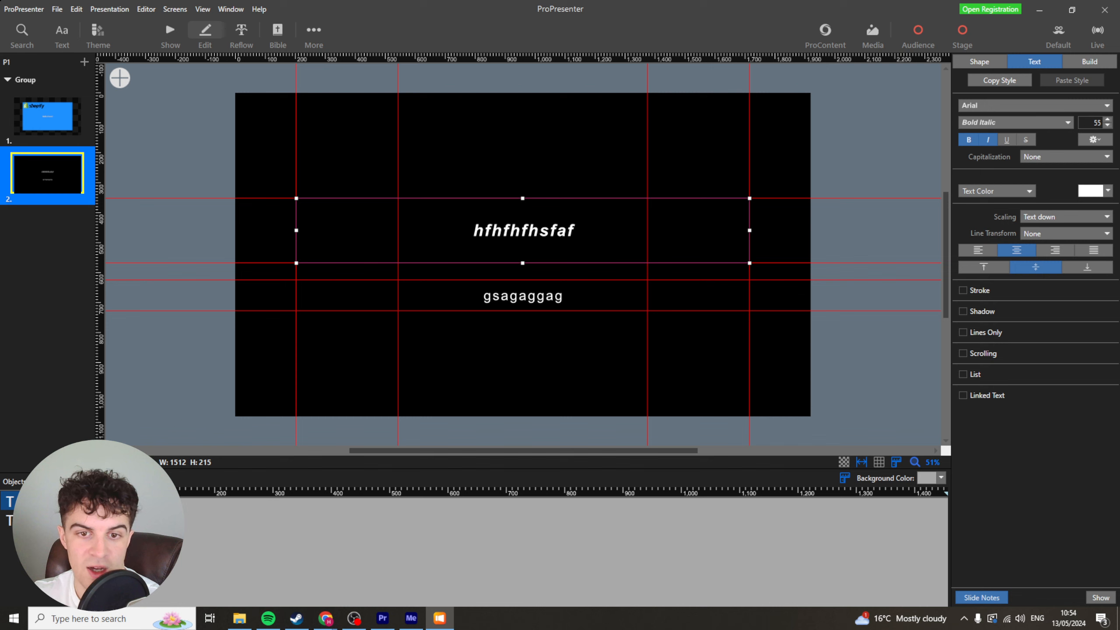
click(85, 520)
click(86, 521)
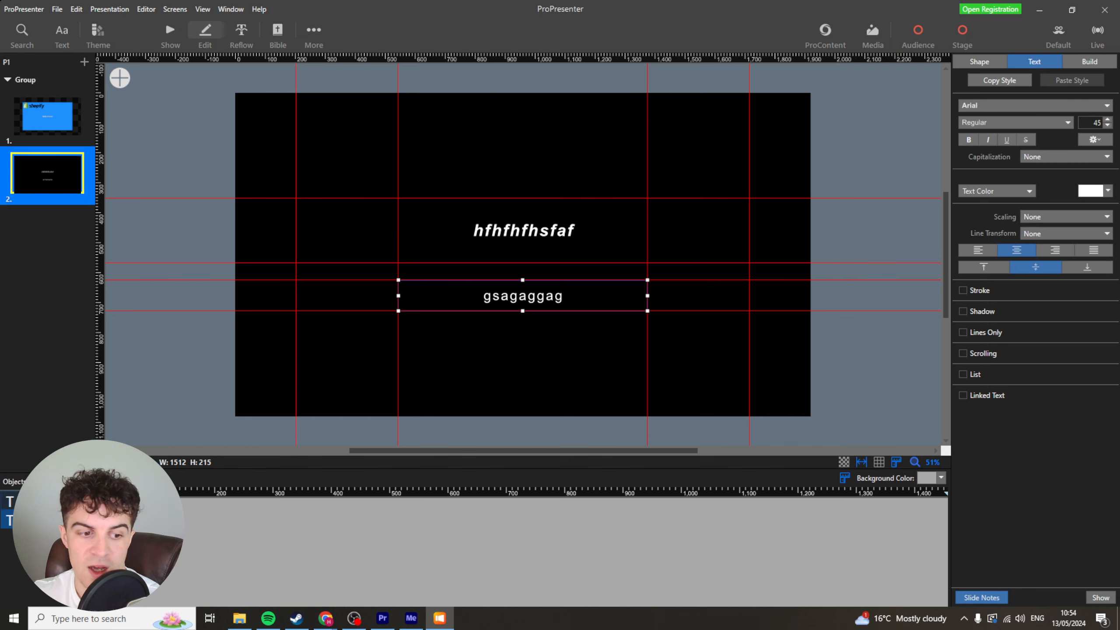
click(53, 502)
click(53, 520)
click(53, 502)
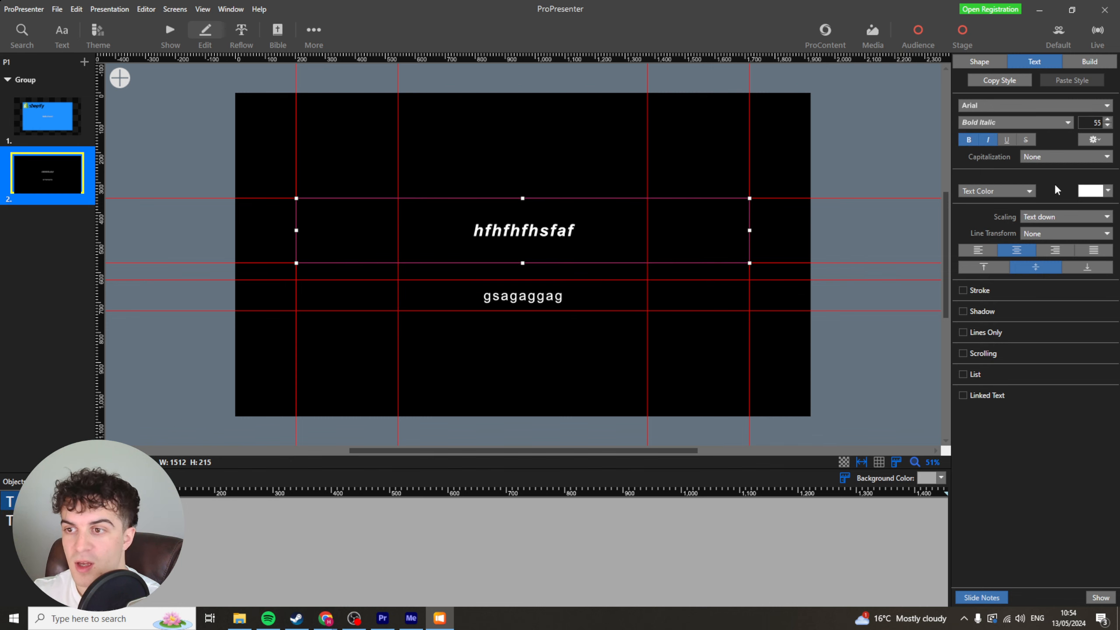
Inspect the selected title text's advanced spacing and margin options.
click(1096, 140)
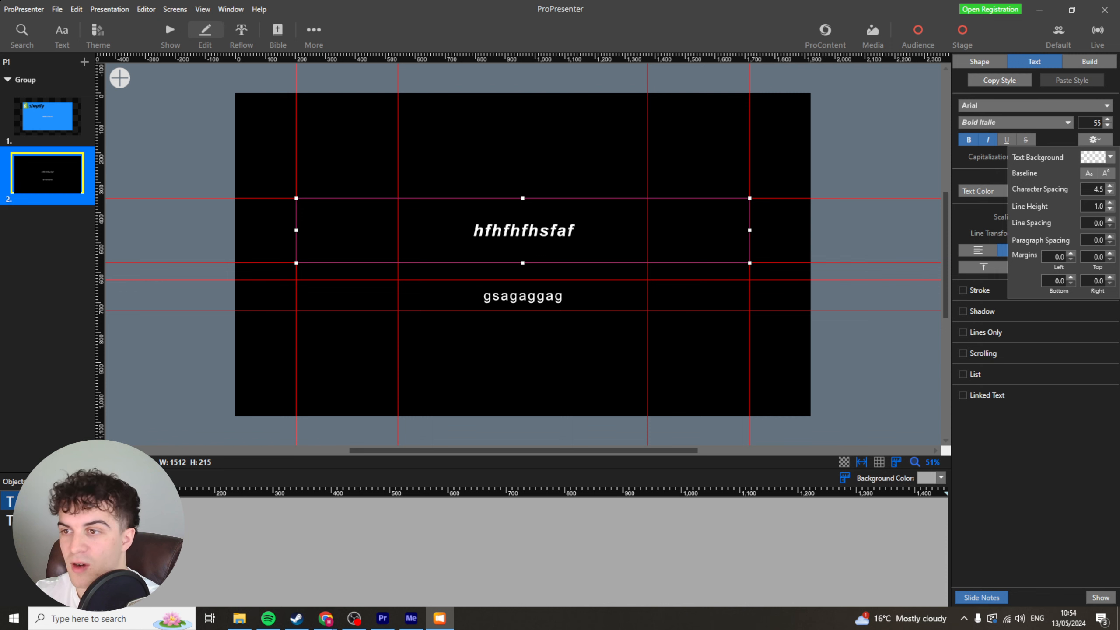
click(996, 554)
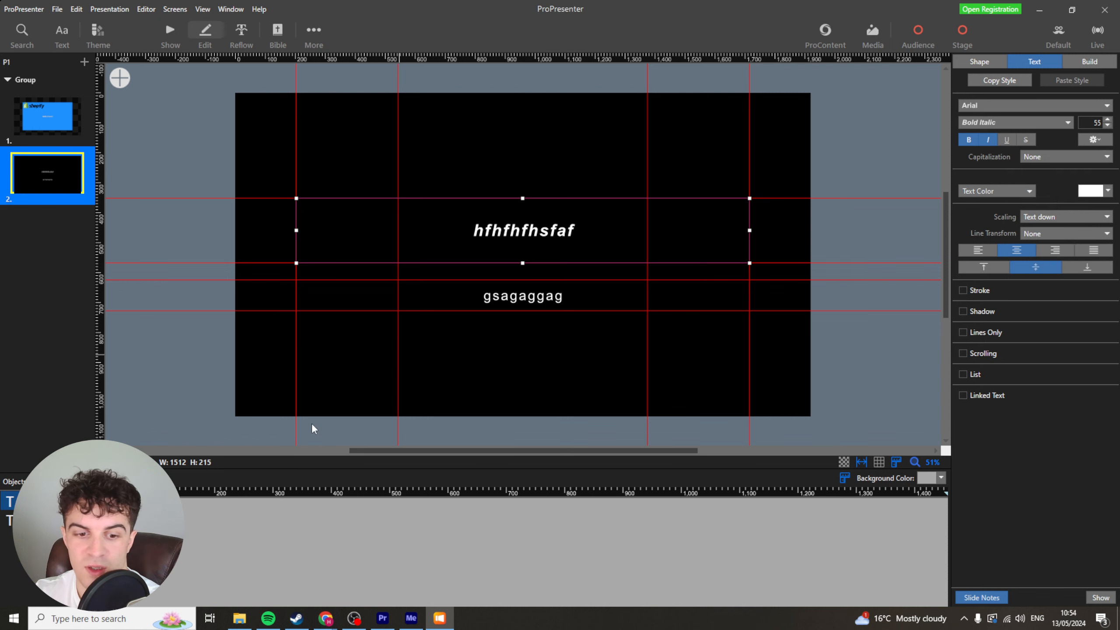
click(47, 116)
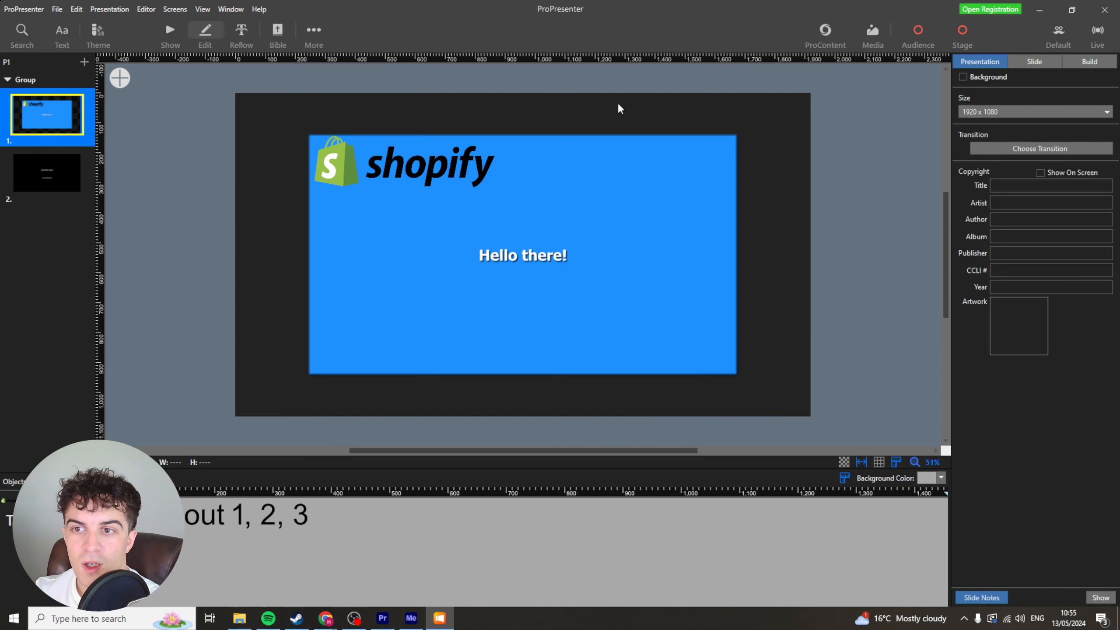
click(916, 31)
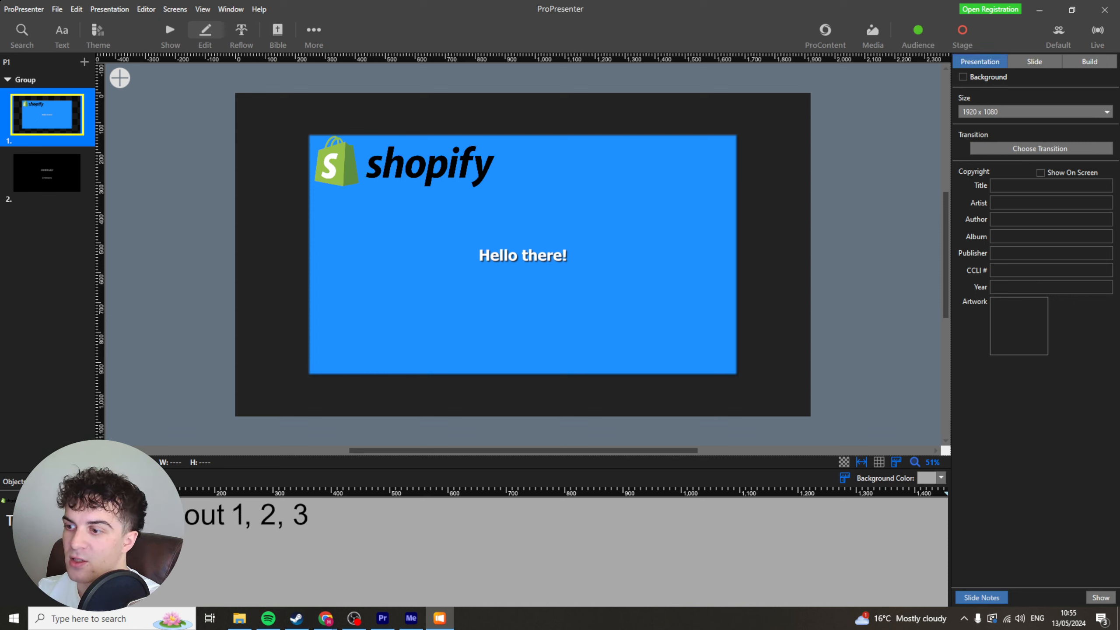
click(918, 32)
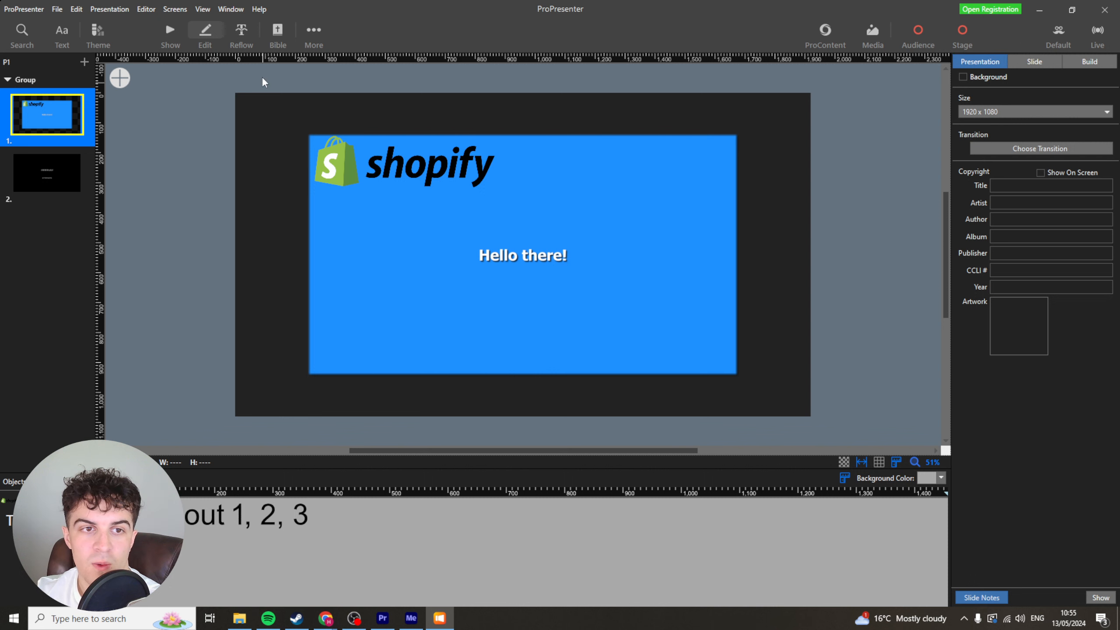
Open the Reflow editor and select the second slide.
click(238, 30)
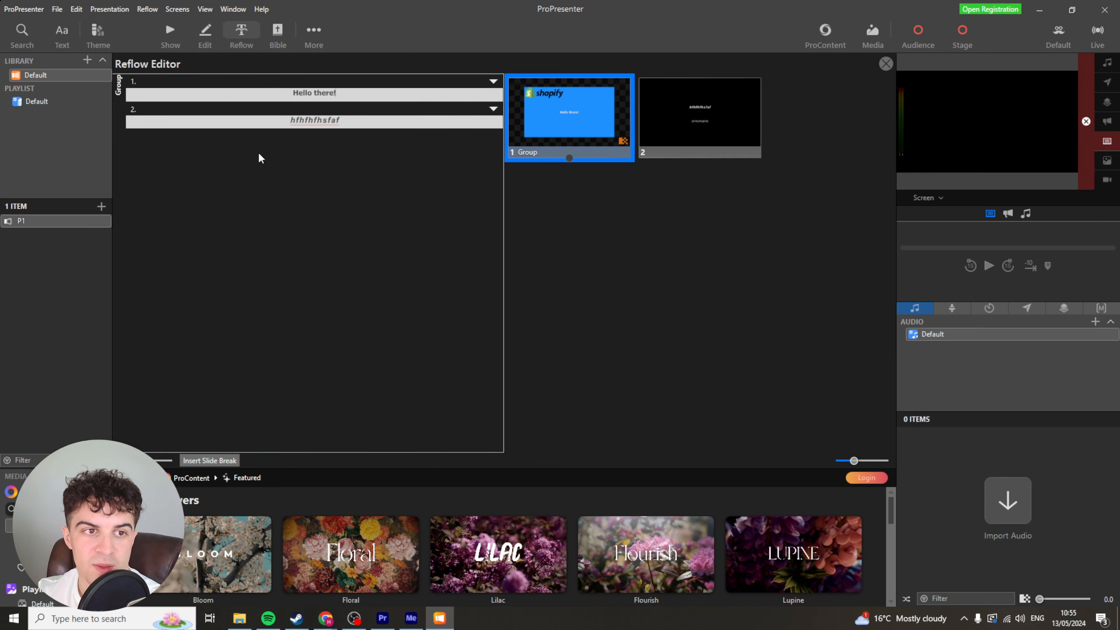
click(298, 122)
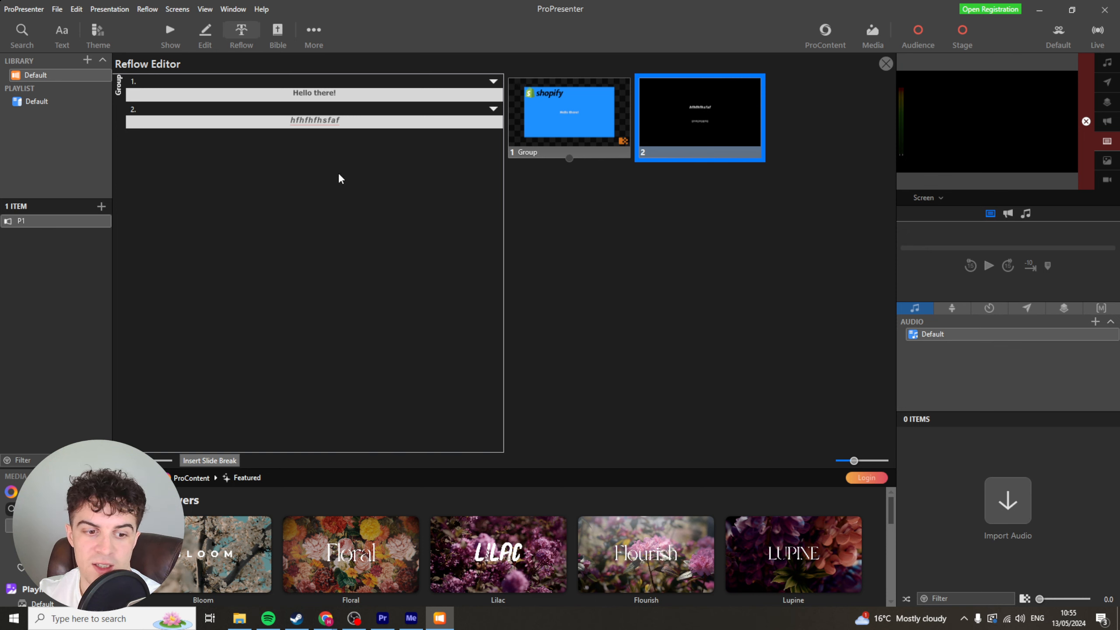
scroll(344, 524, down, 1)
scroll(345, 524, up, 1)
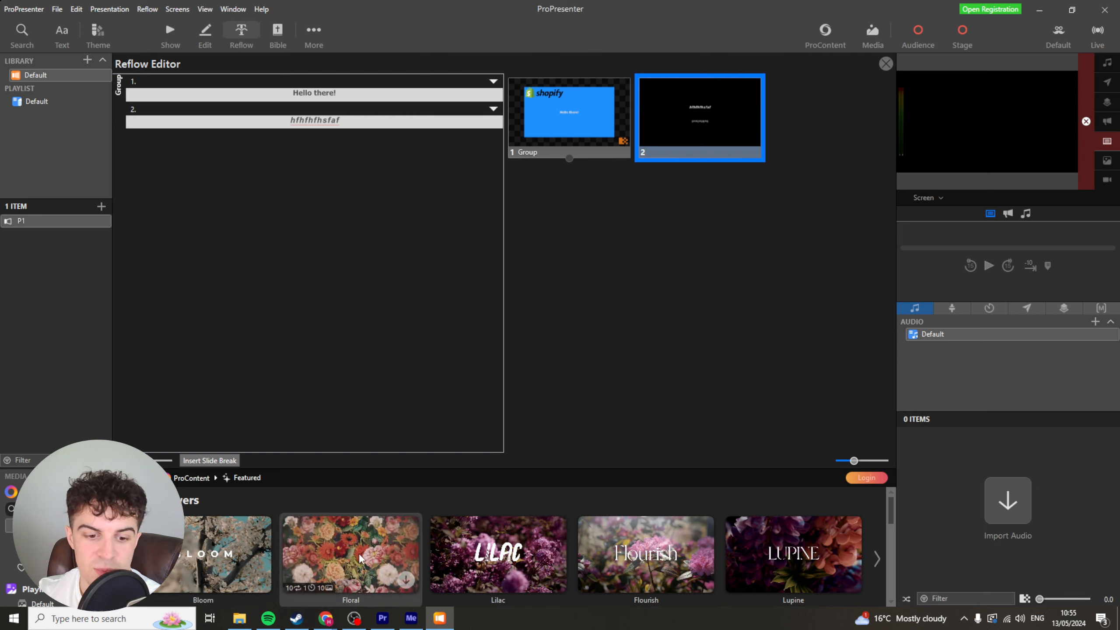
Browse ProContent's Featured Lilac collection and the Motion Graphics category.
click(501, 562)
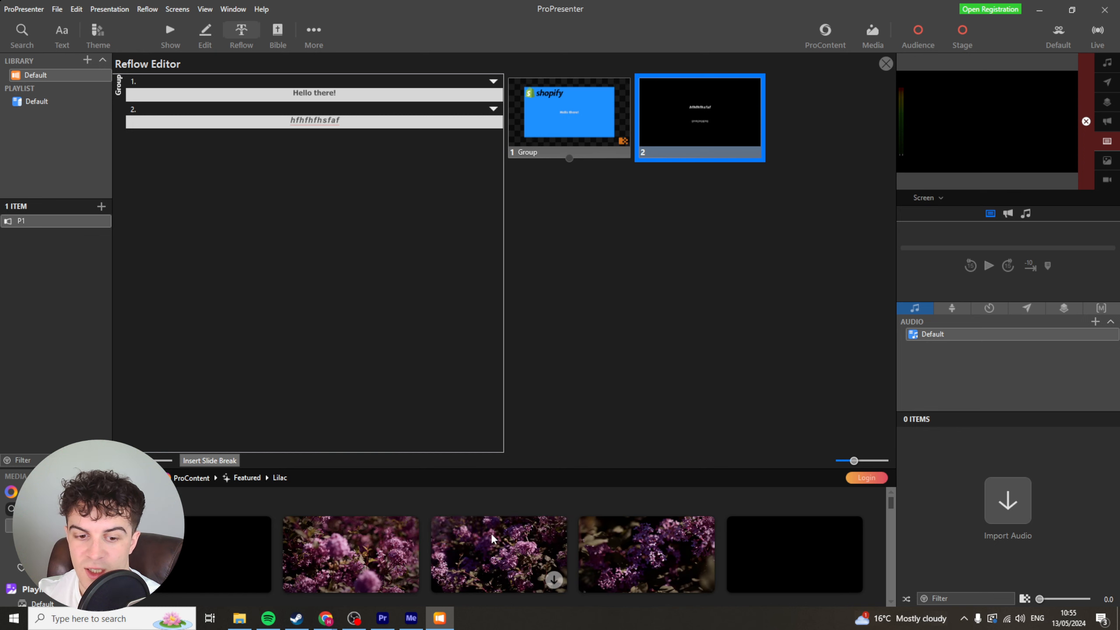
drag(370, 545, 776, 135)
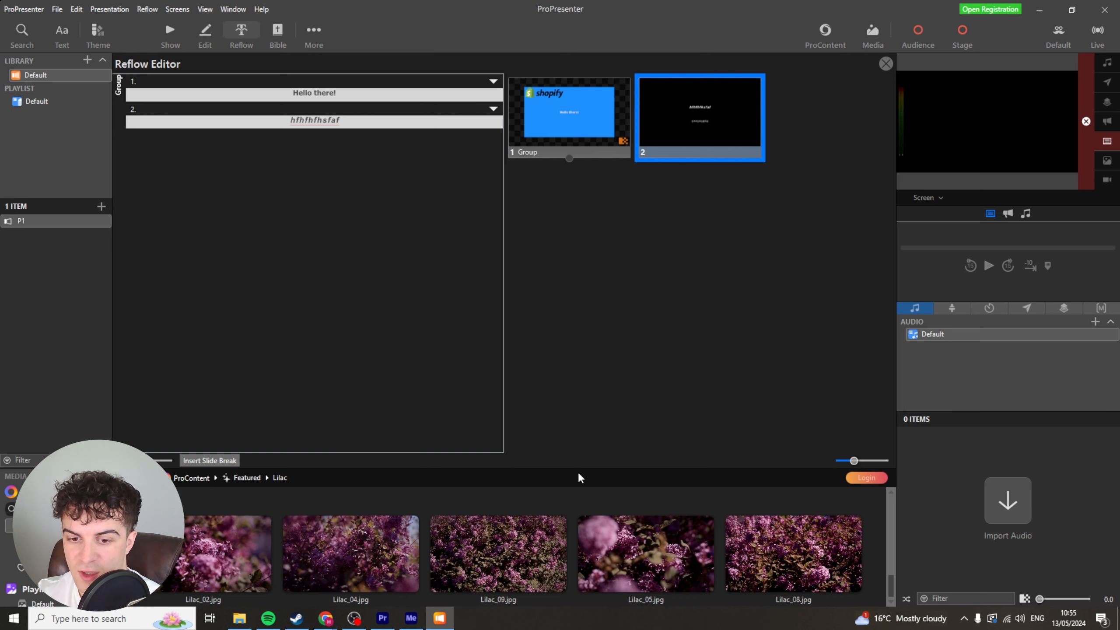
drag(580, 470, 557, 286)
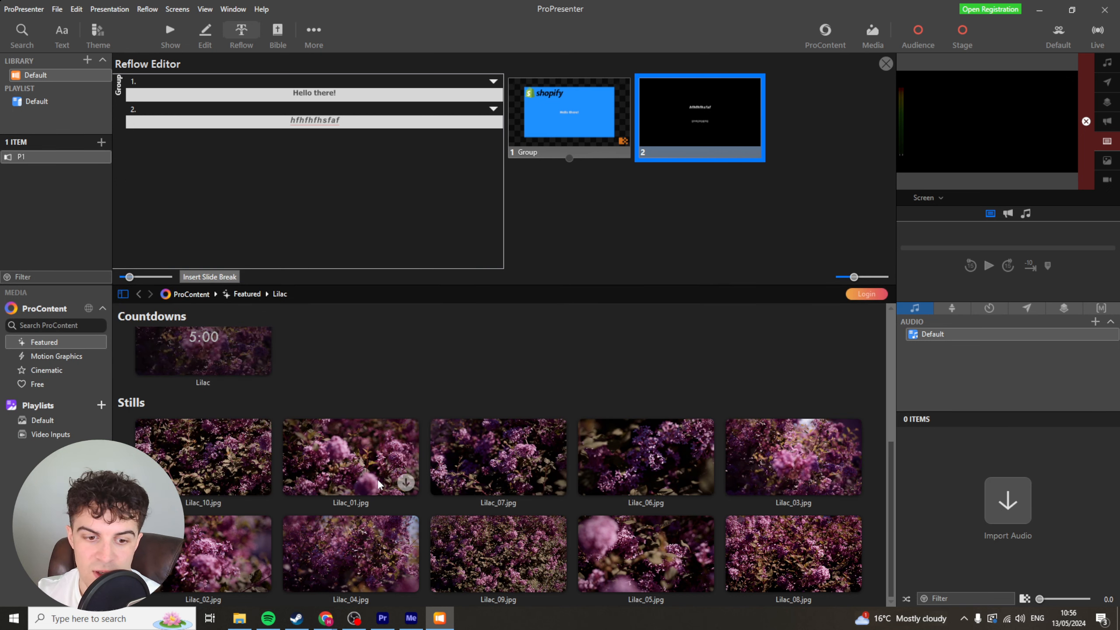
scroll(661, 508, up, 5)
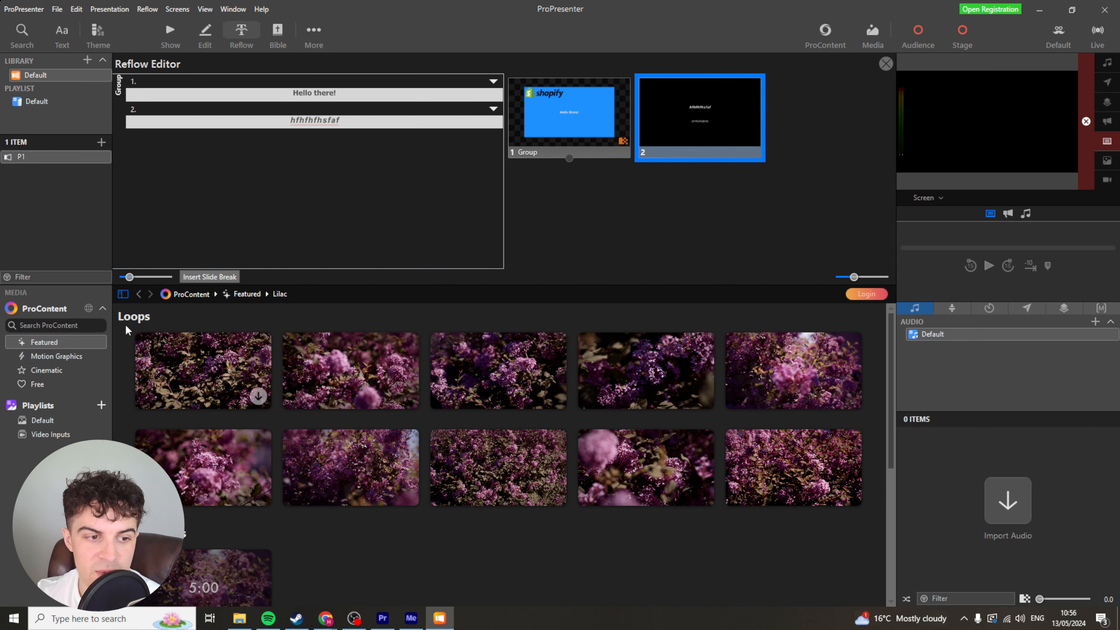
click(68, 356)
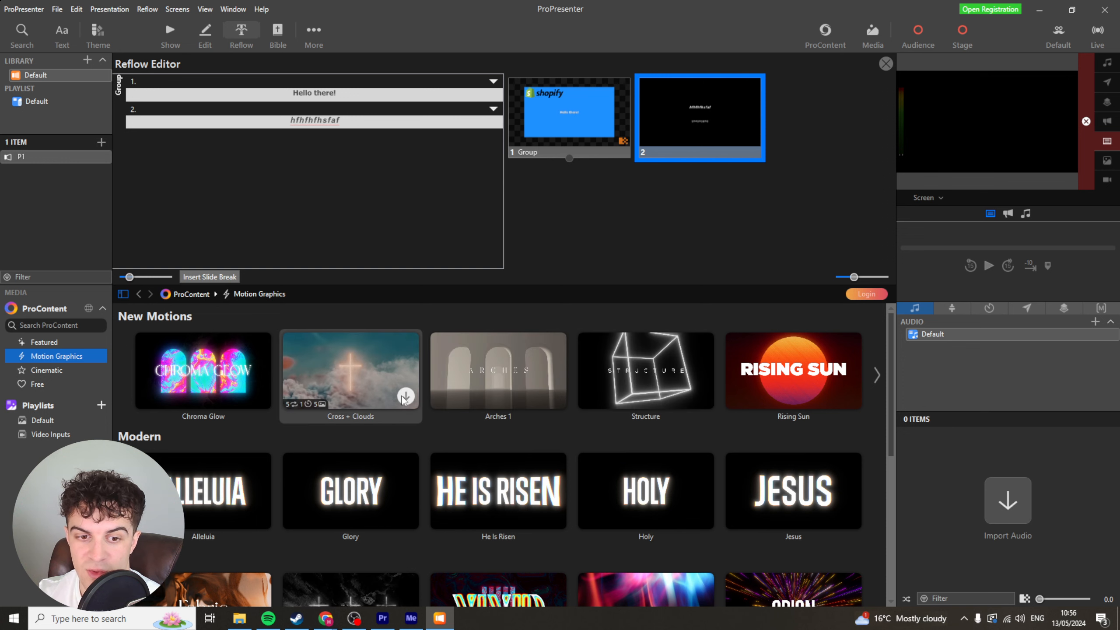
scroll(282, 469, down, 5)
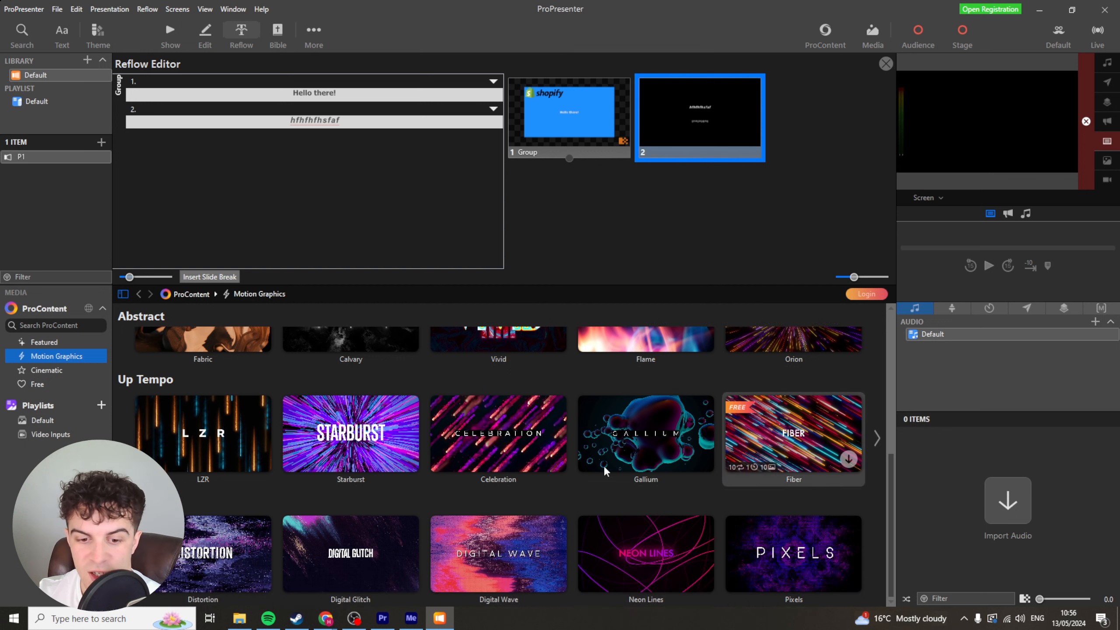
scroll(199, 552, up, 4)
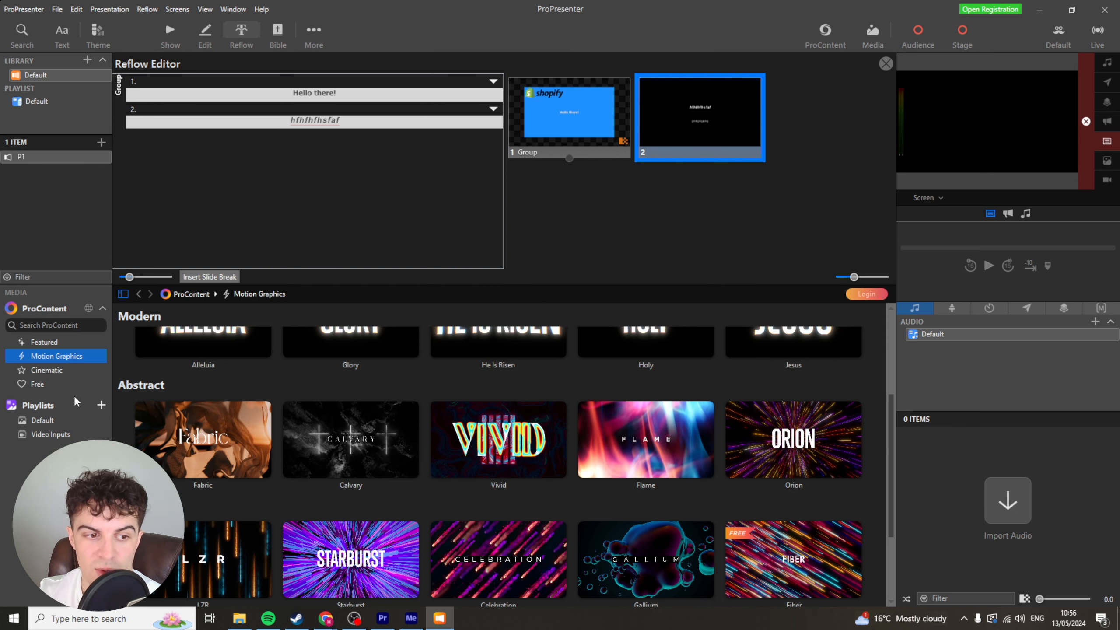
Browse ProContent's Cinematic and Free categories.
click(59, 369)
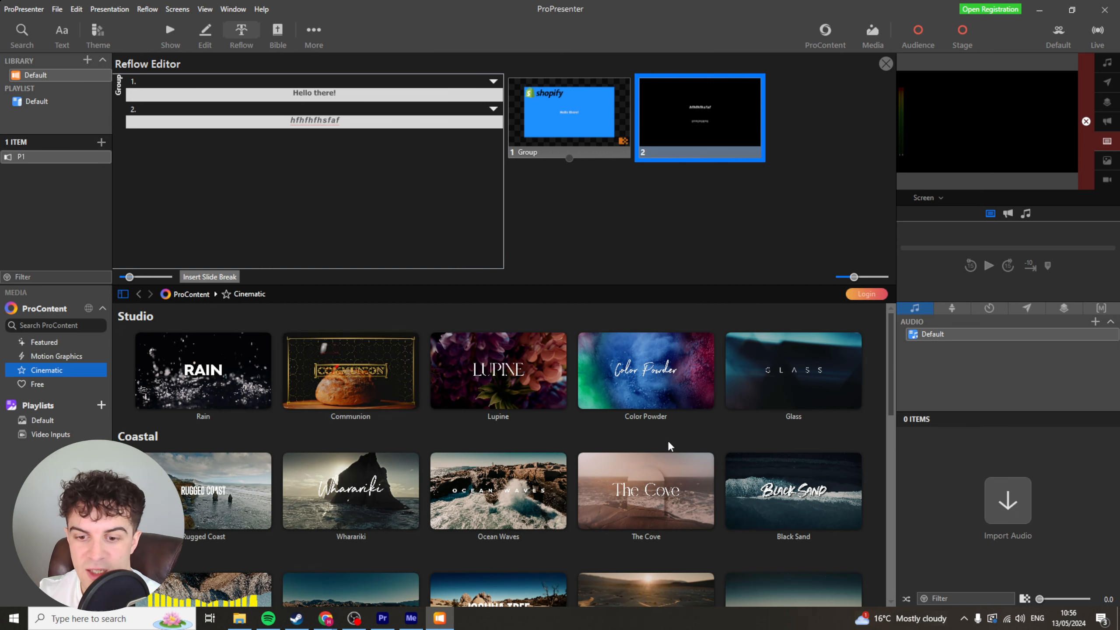
scroll(529, 432, down, 5)
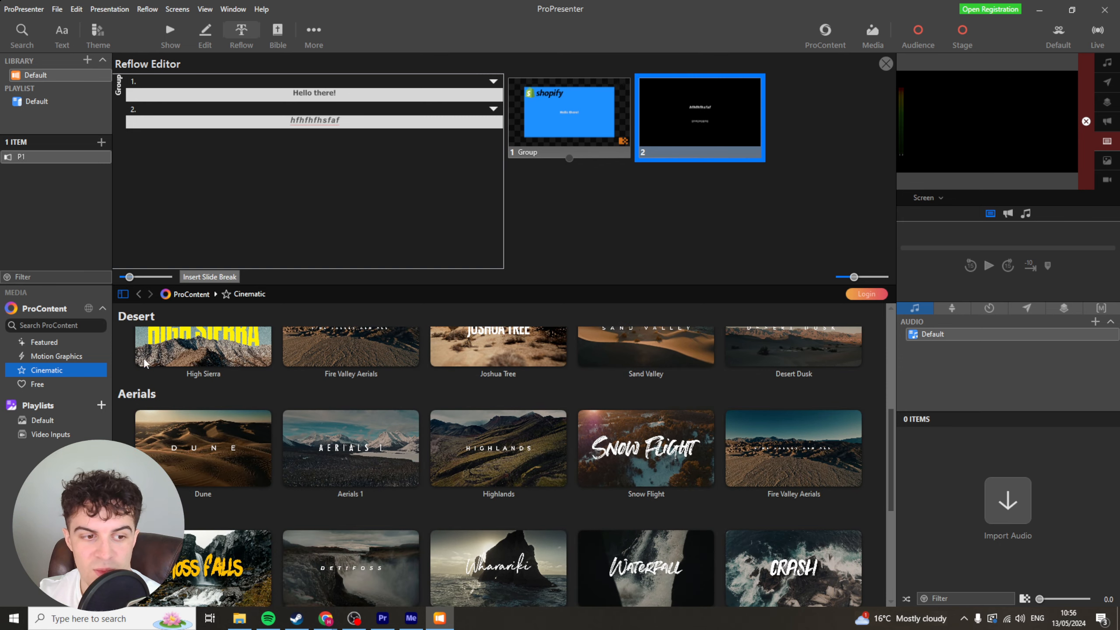
click(41, 387)
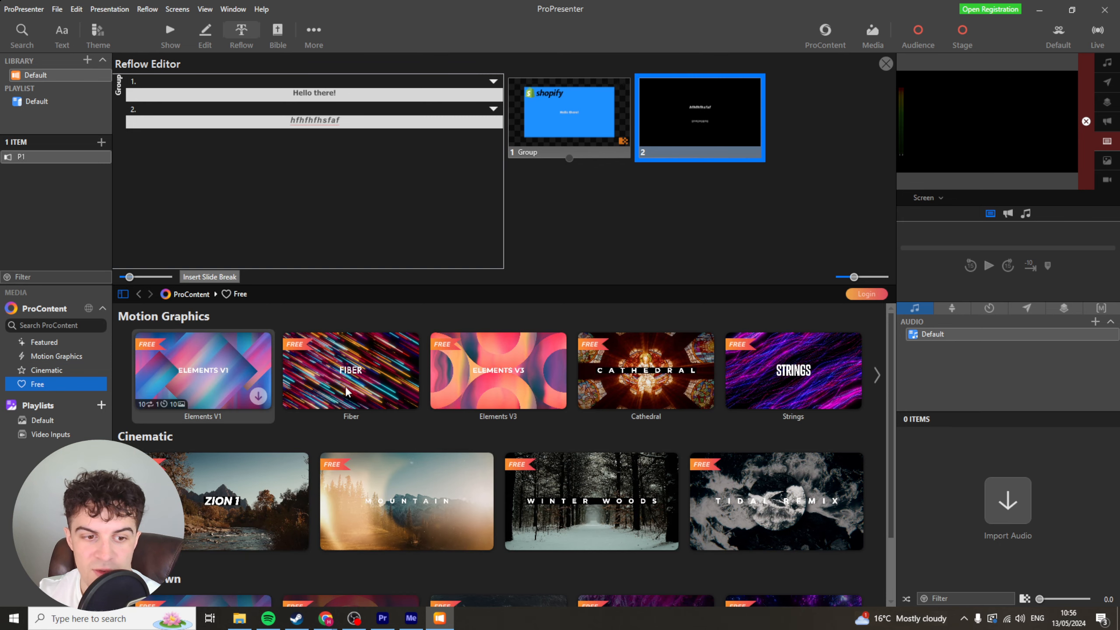
scroll(221, 437, down, 1)
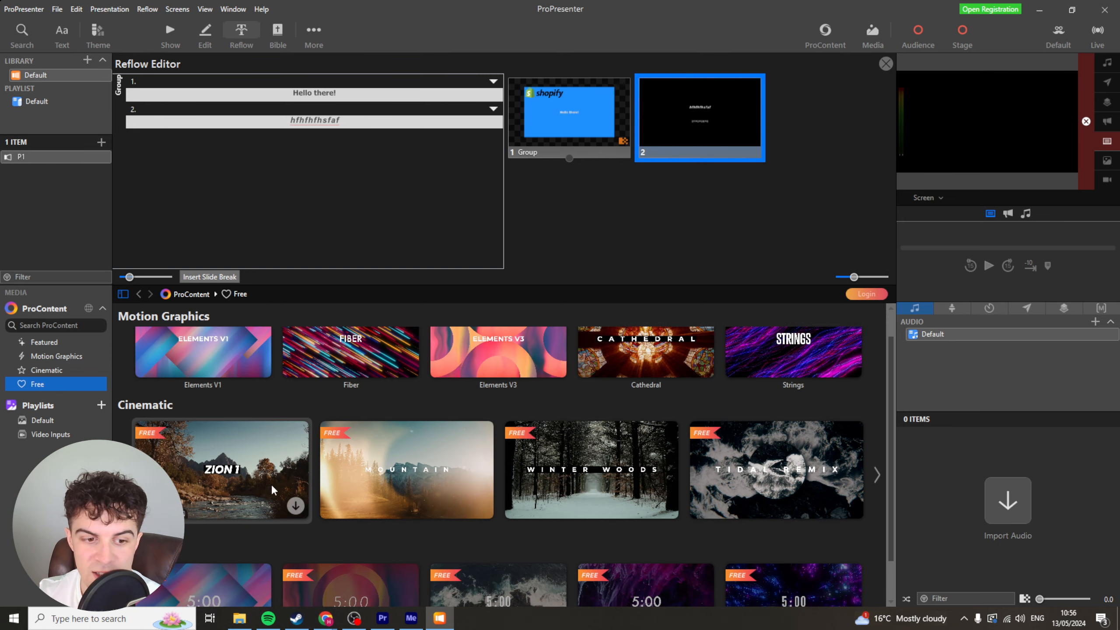
scroll(772, 468, down, 1)
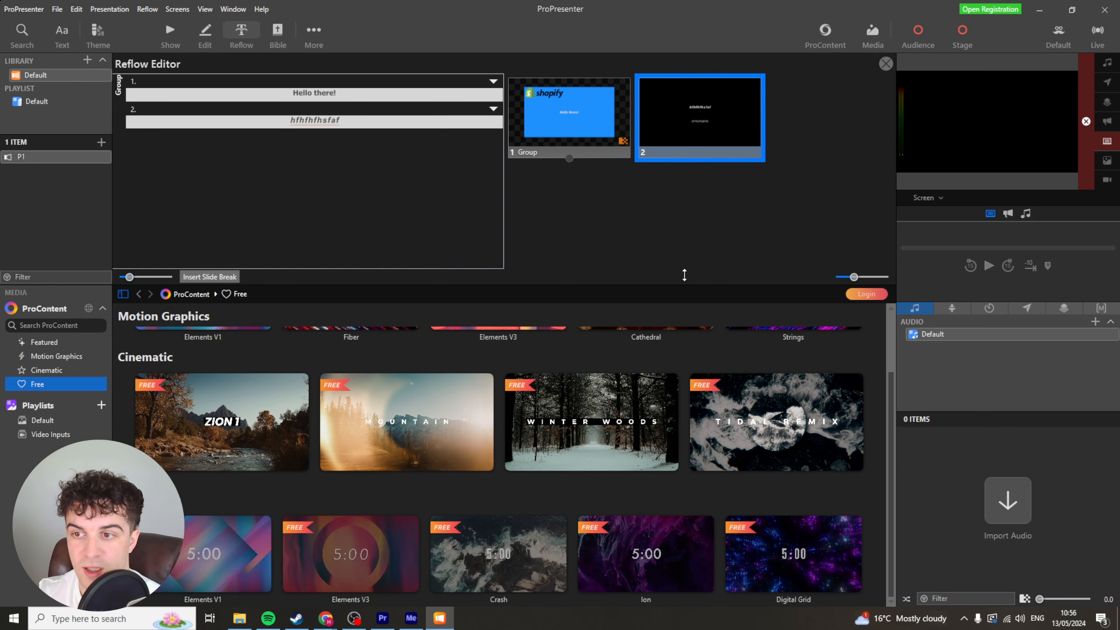
scroll(265, 376, up, 2)
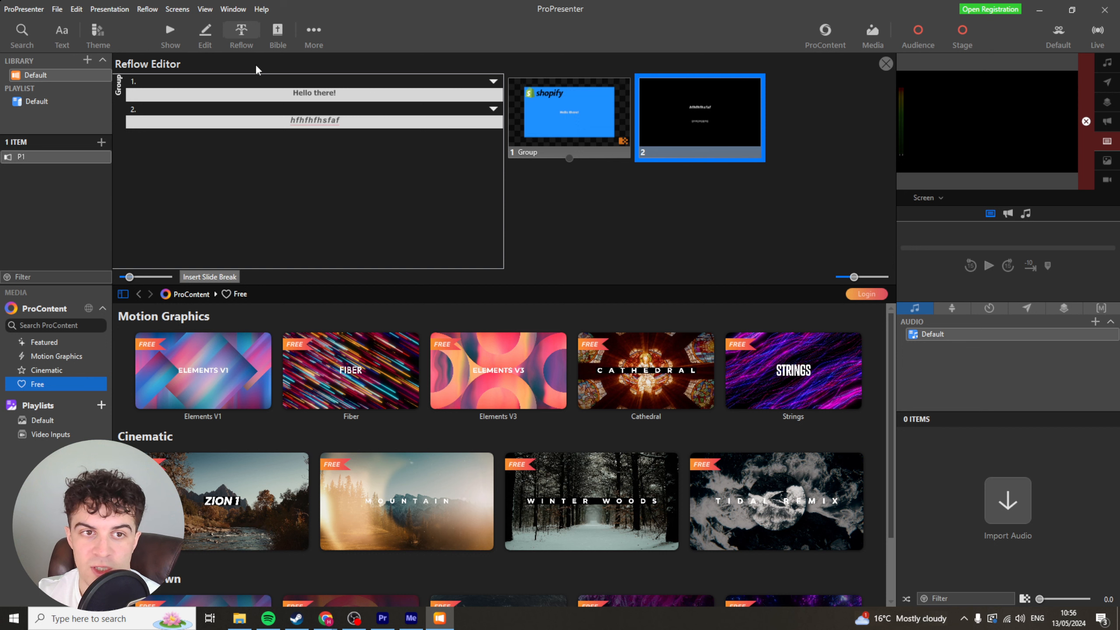
Open the Bible view and examine its slide options and import library setting.
click(278, 31)
click(872, 60)
click(874, 62)
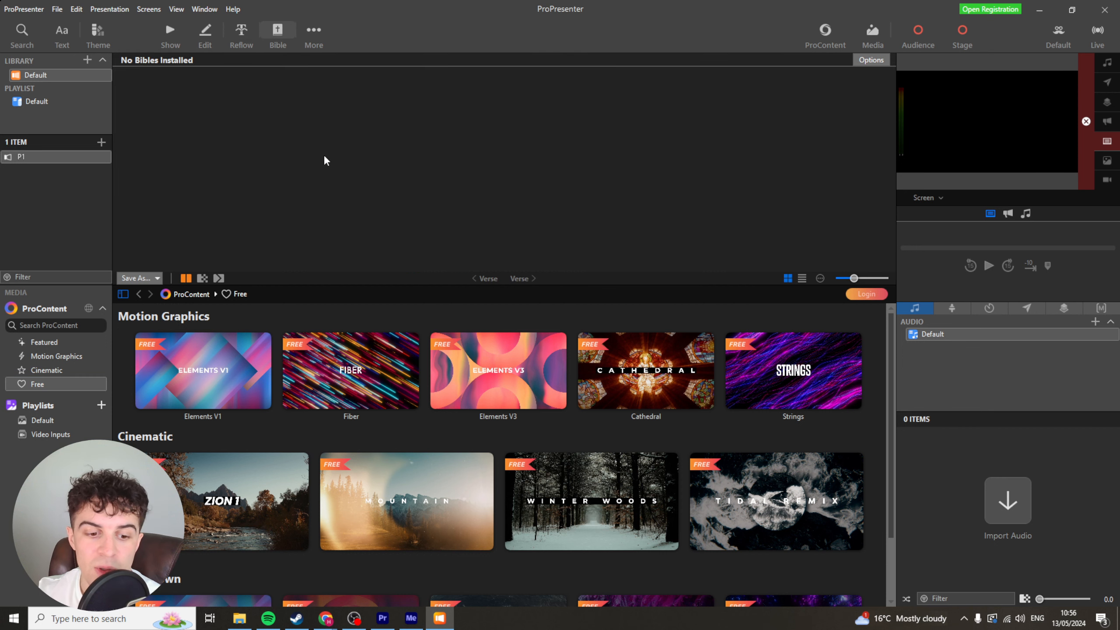
click(872, 60)
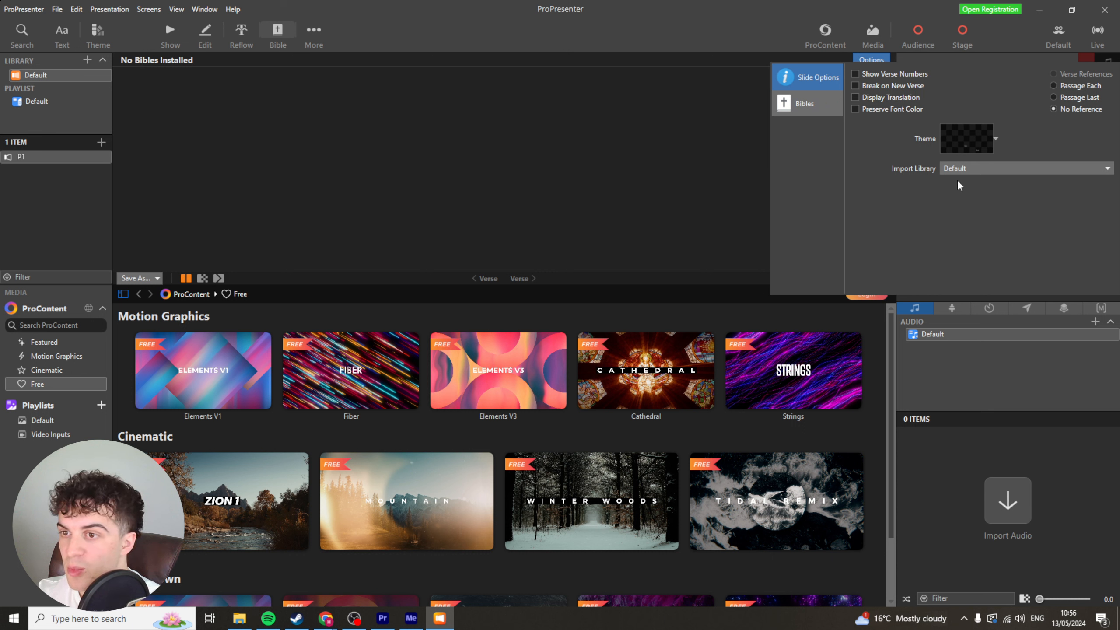
click(949, 169)
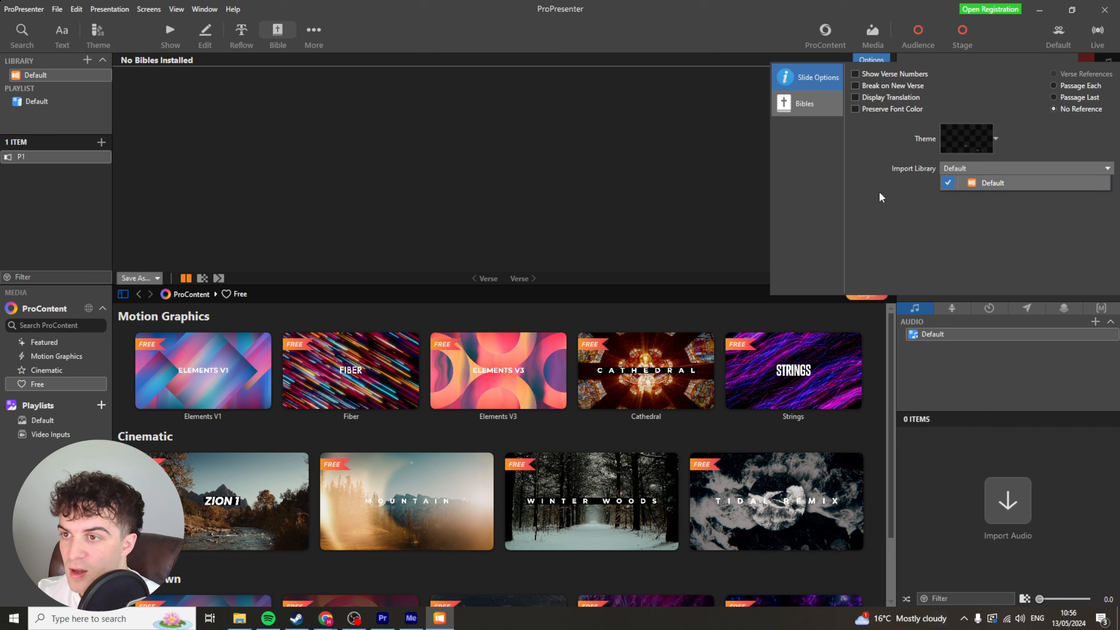
click(899, 204)
click(546, 129)
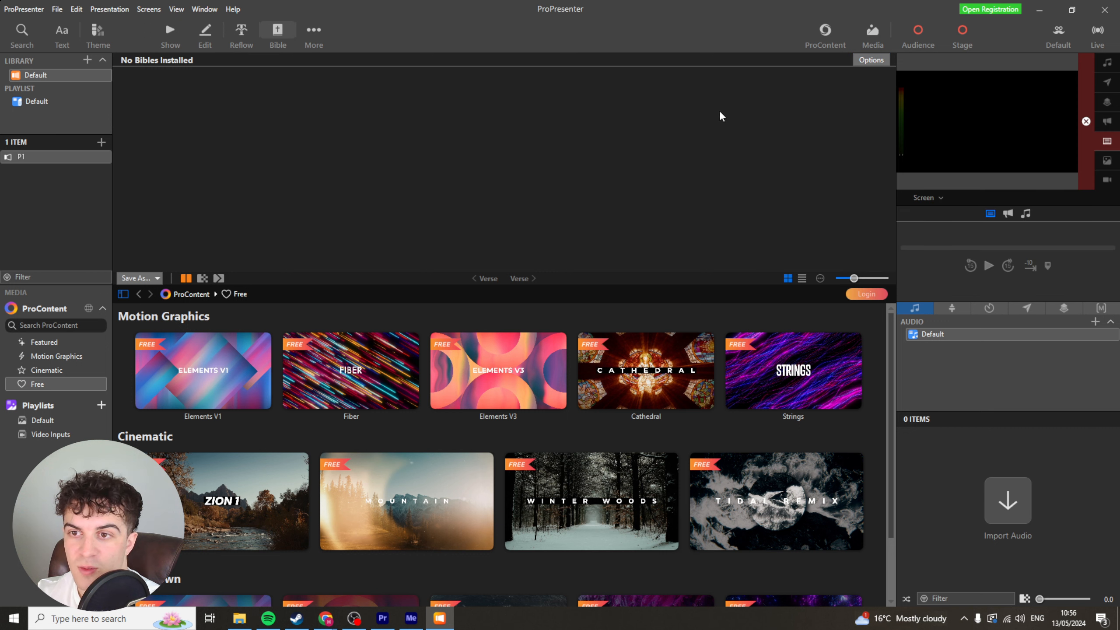
click(880, 63)
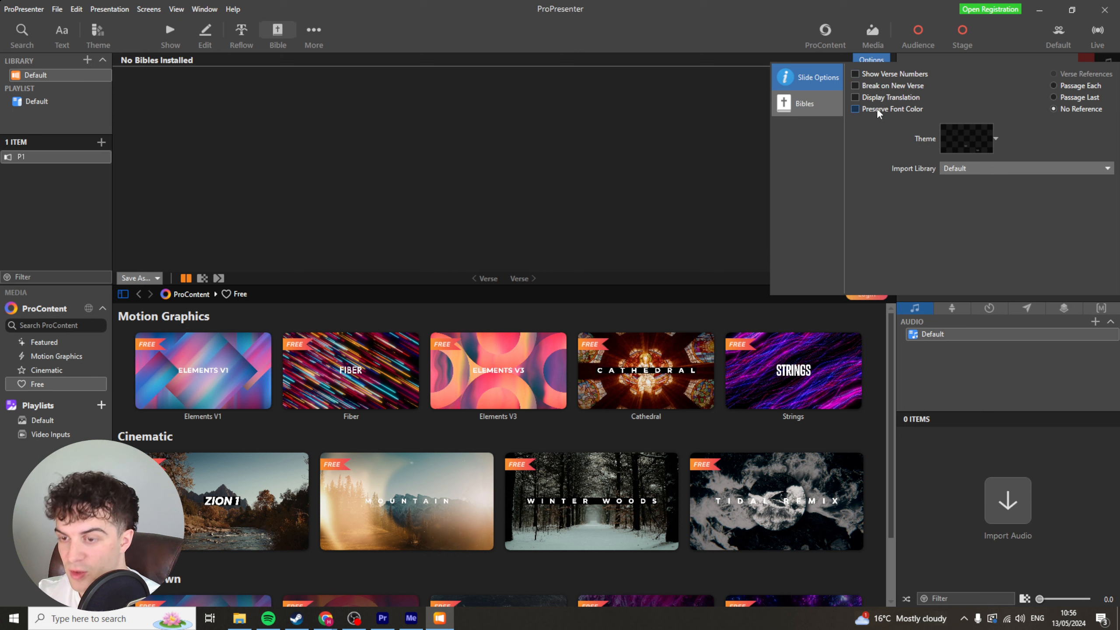
click(516, 114)
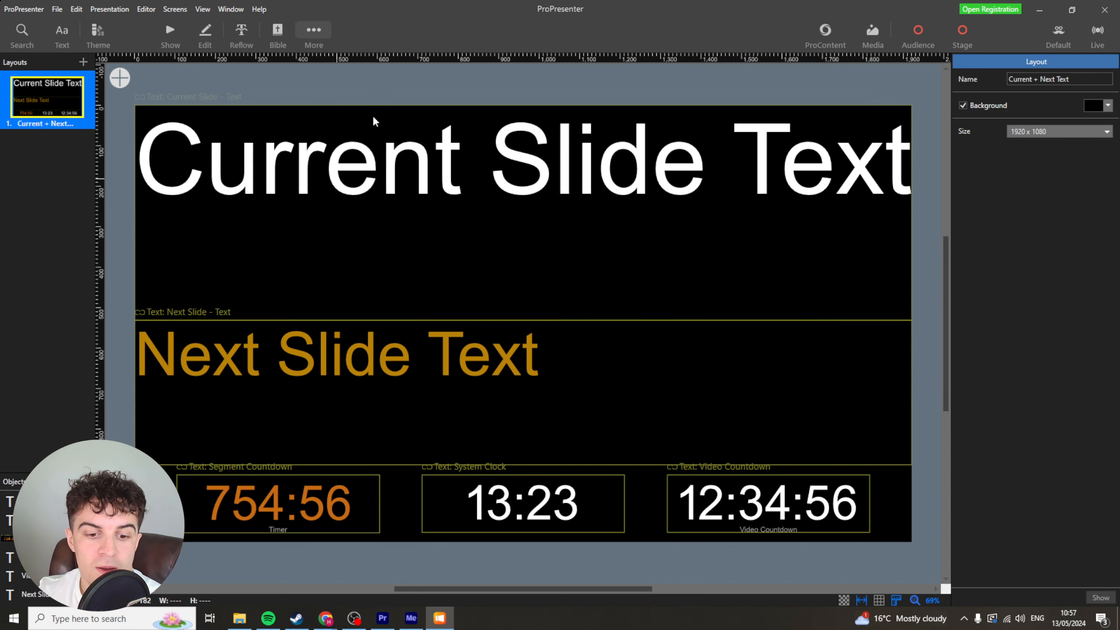
Open the Stage Editor and inspect the current slide text, system clock and video countdown objects.
click(319, 39)
click(335, 58)
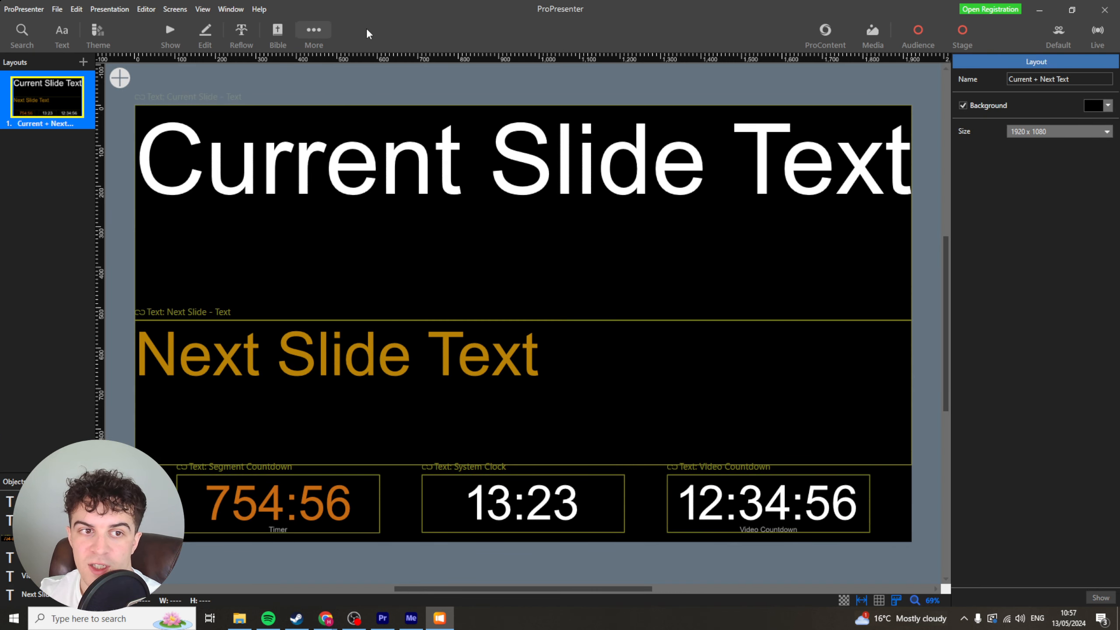
click(533, 159)
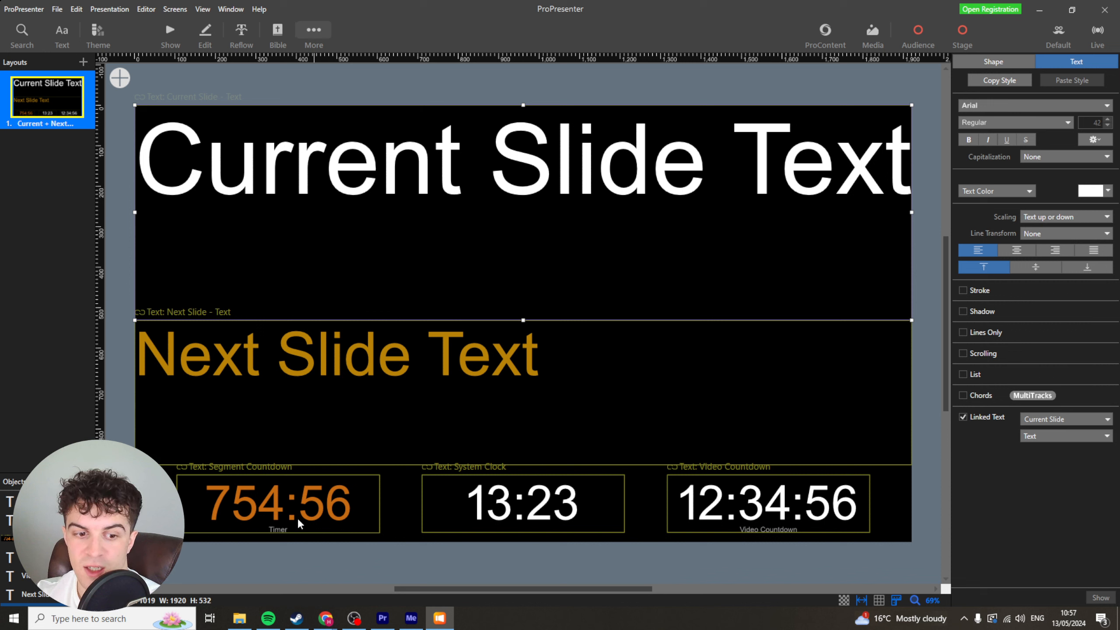
click(555, 512)
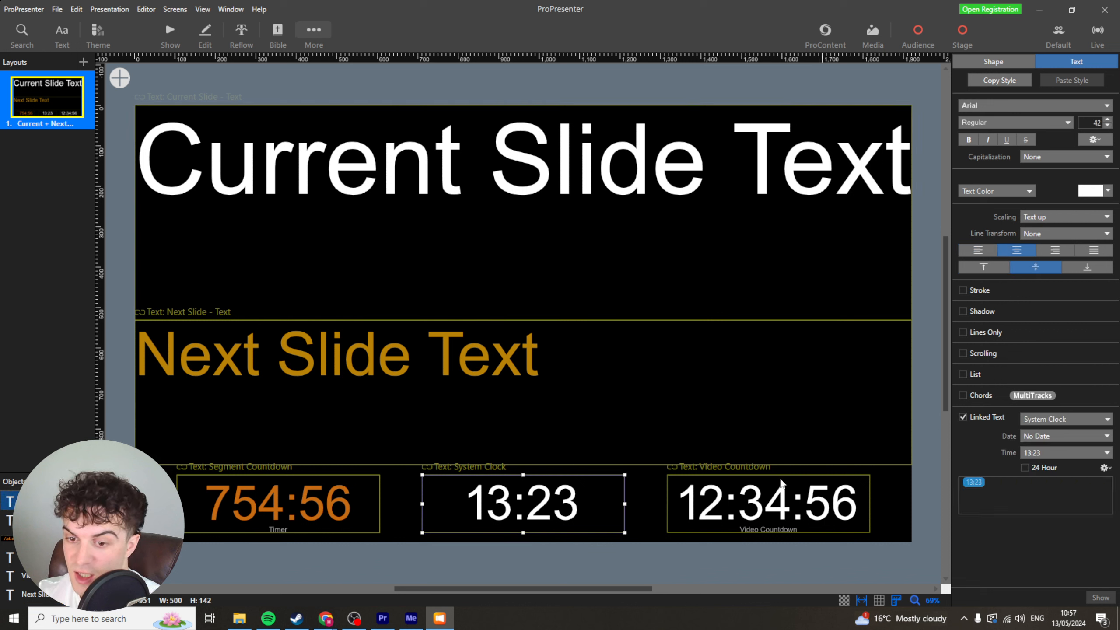
click(772, 519)
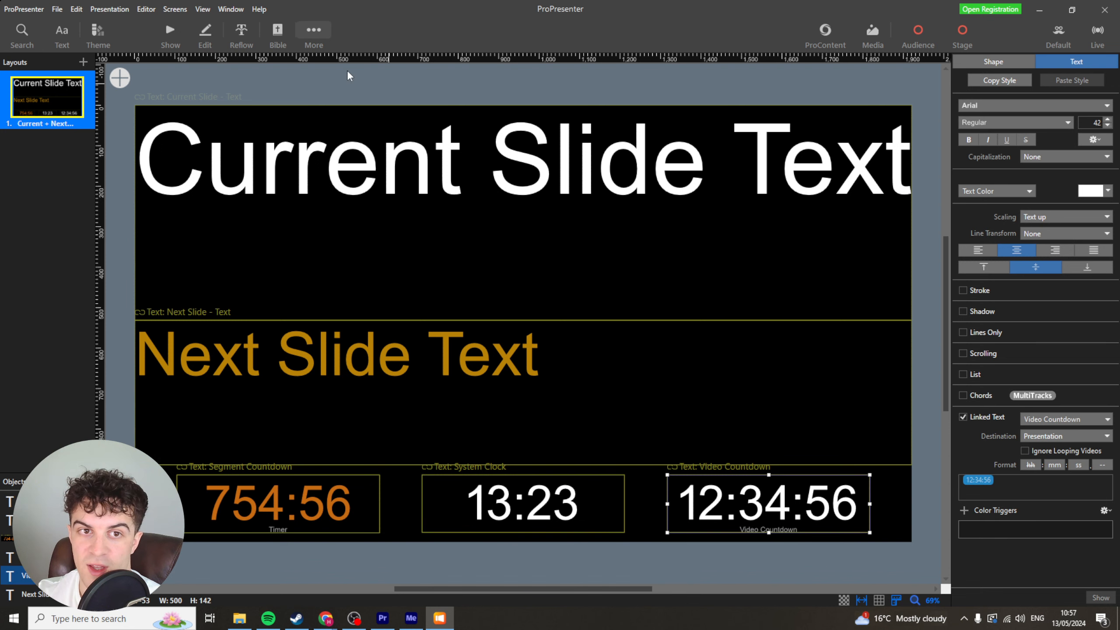
Open the Theme Editor and nudge the Title & Subtitle layout's title text slightly upward.
click(316, 34)
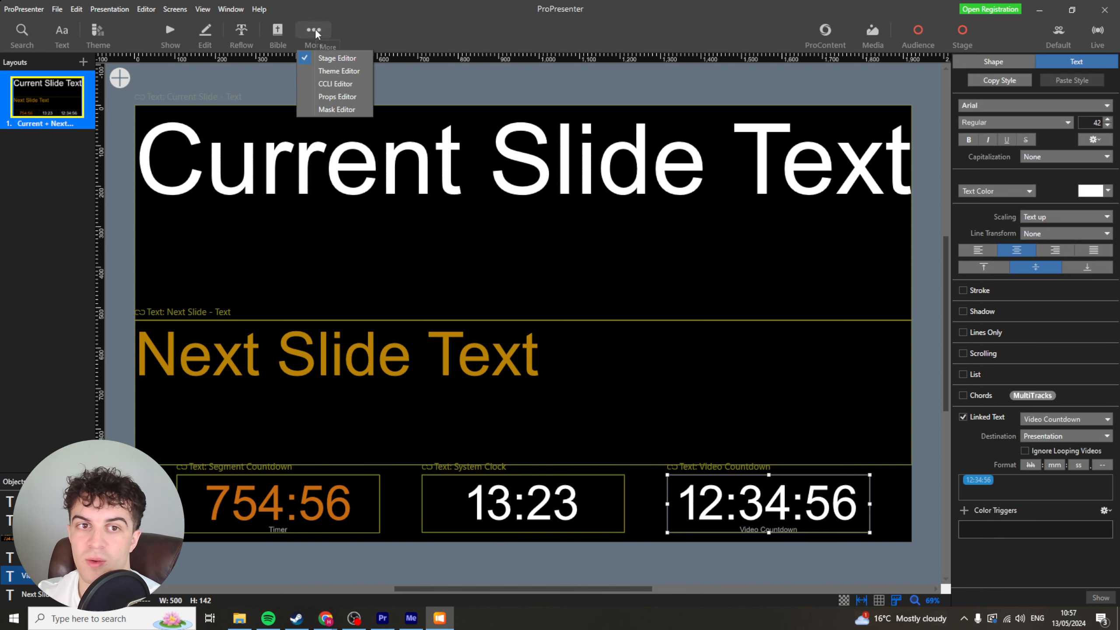
click(342, 75)
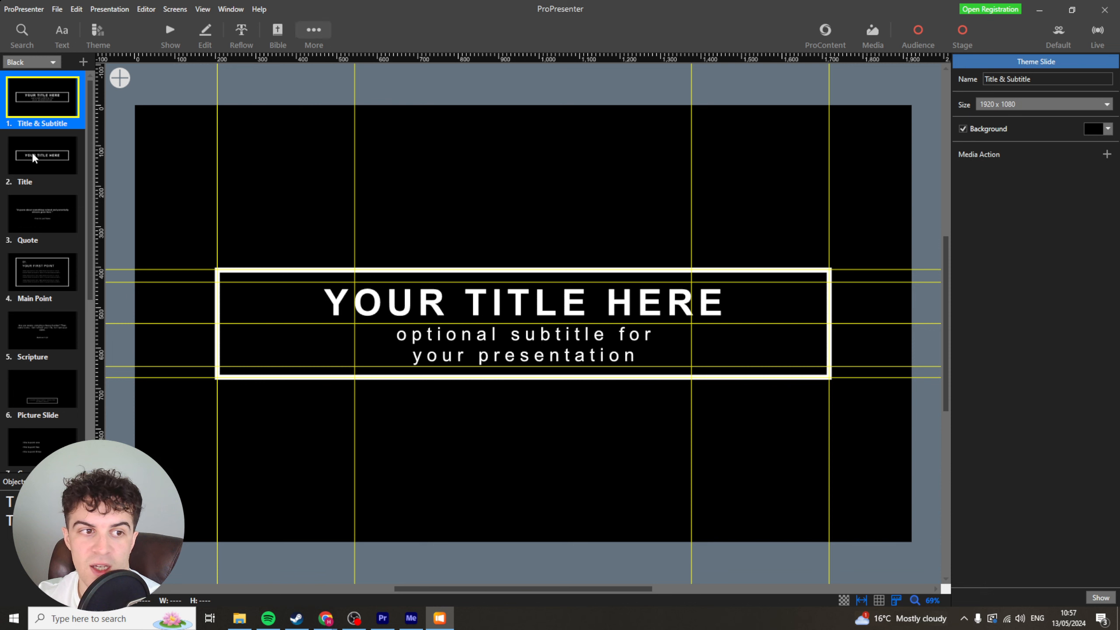
click(40, 156)
click(40, 119)
mouse_move(461, 295)
mouse_down()
mouse_move(463, 277)
mouse_move(467, 299)
mouse_move(468, 289)
mouse_up()
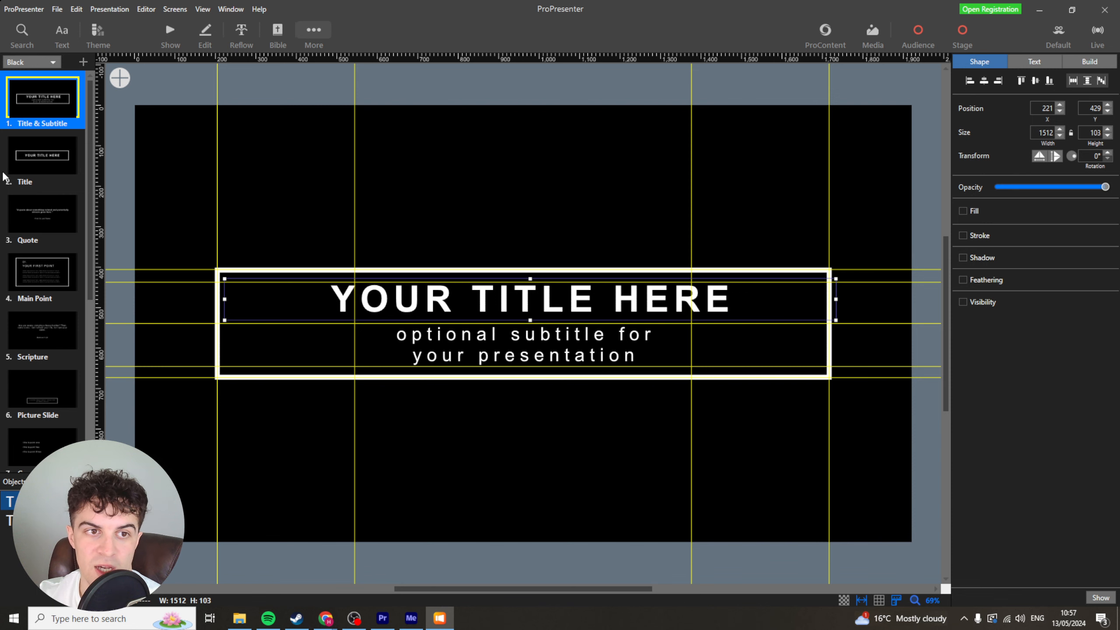
Open the CCLI Editor to view its copyright text template.
scroll(65, 264, down, 1)
click(314, 32)
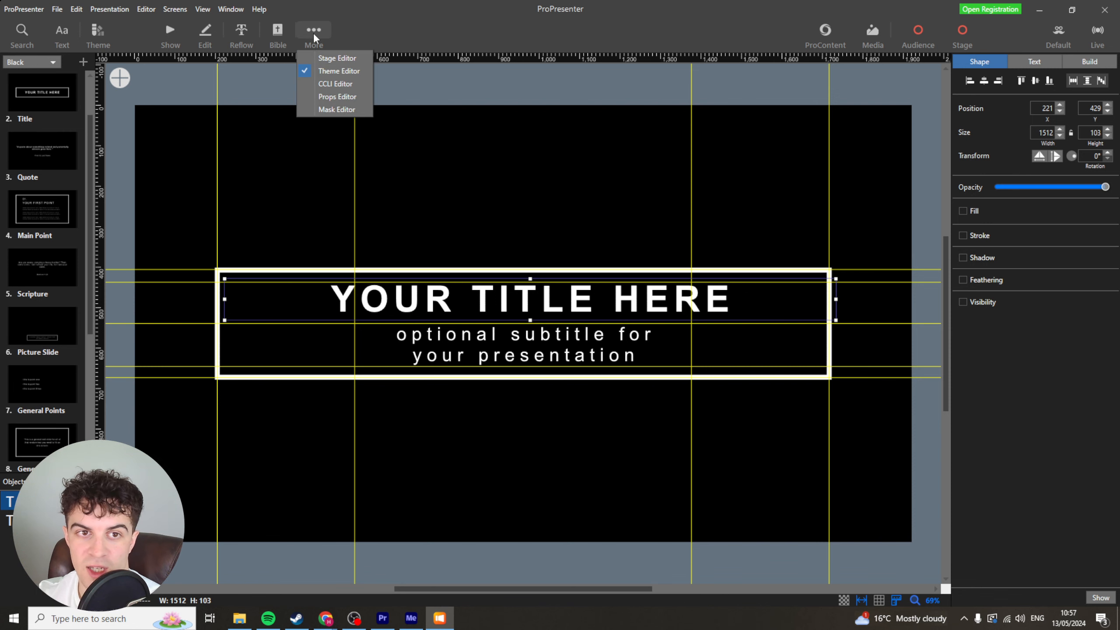
click(348, 90)
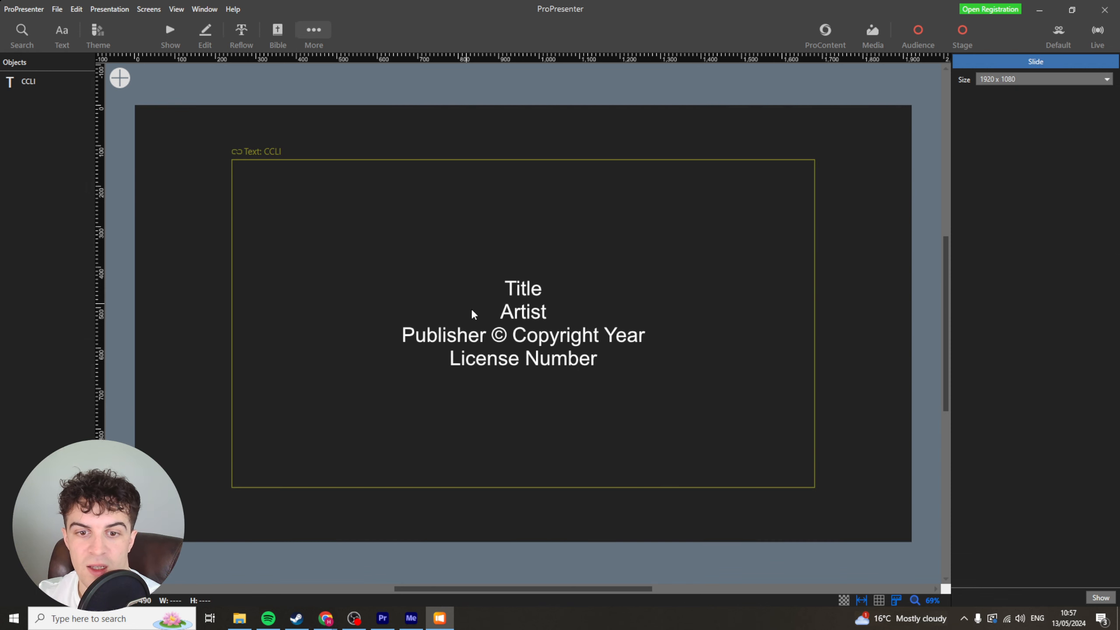
Open the Props Editor and then the Mask Editor to examine their default canvases.
click(315, 31)
click(351, 103)
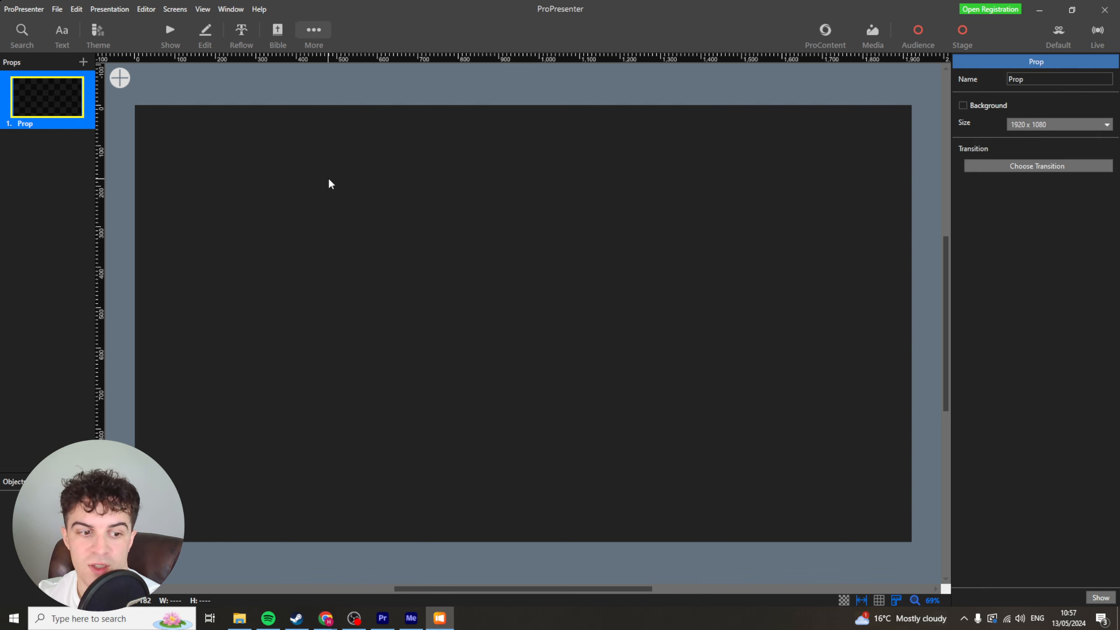
click(315, 31)
click(347, 114)
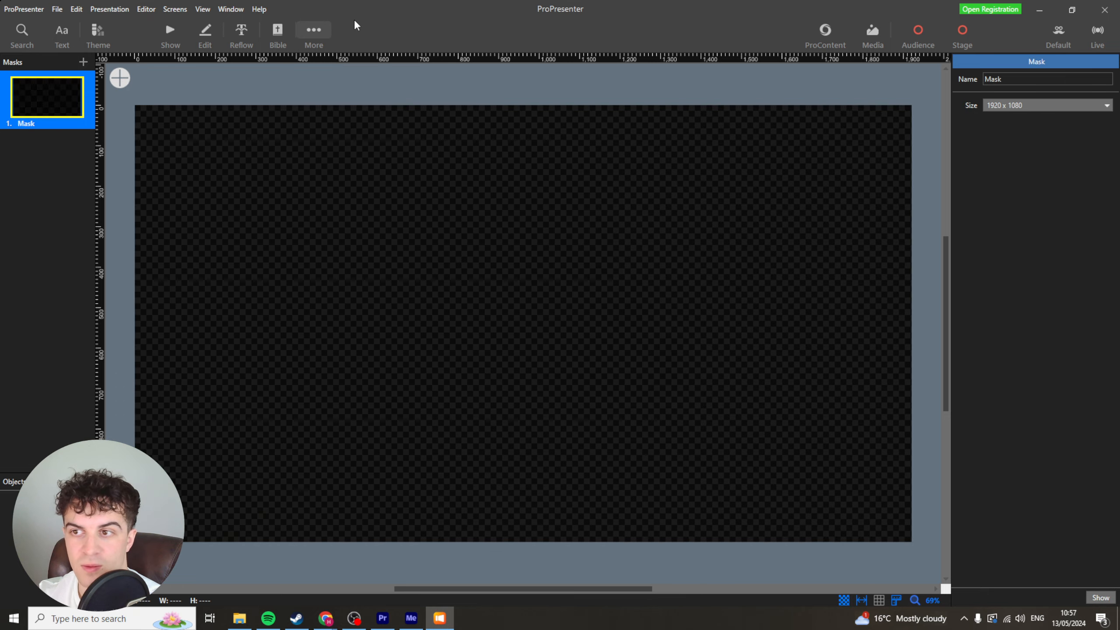
Return to the presentation and open the first slide's Hot Key dialog, closing it without assigning a key.
key(ctrl+1)
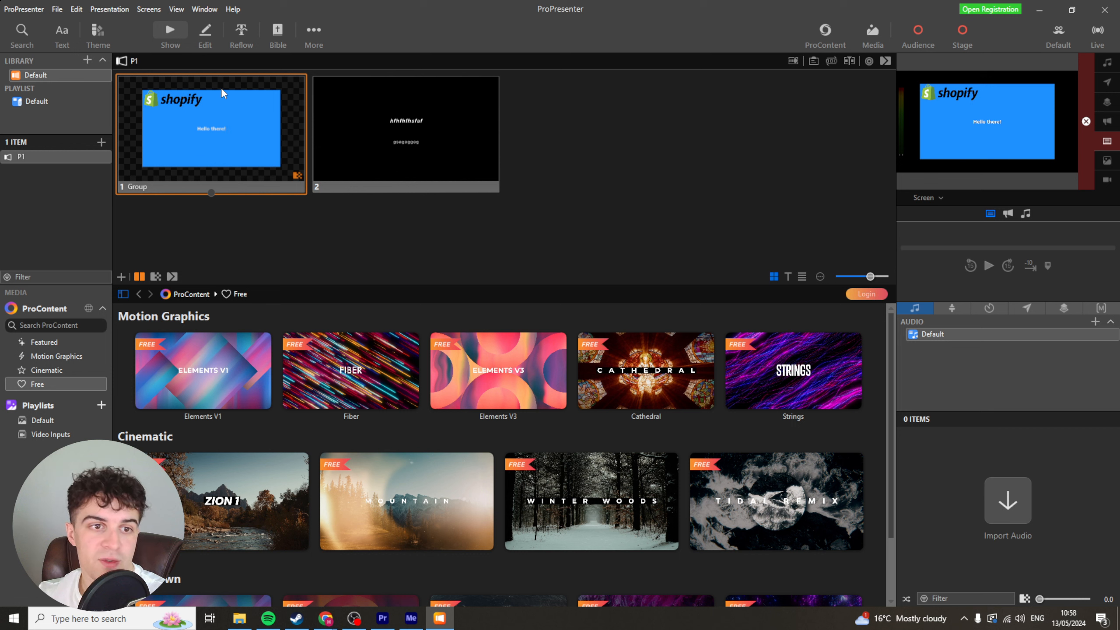
right_click(200, 113)
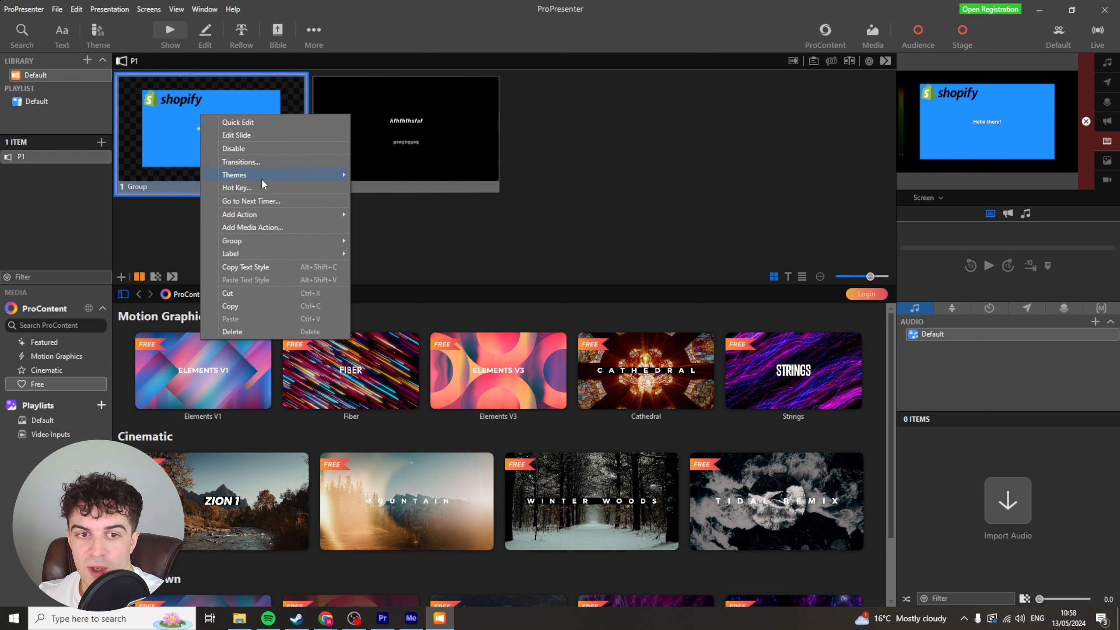
click(263, 188)
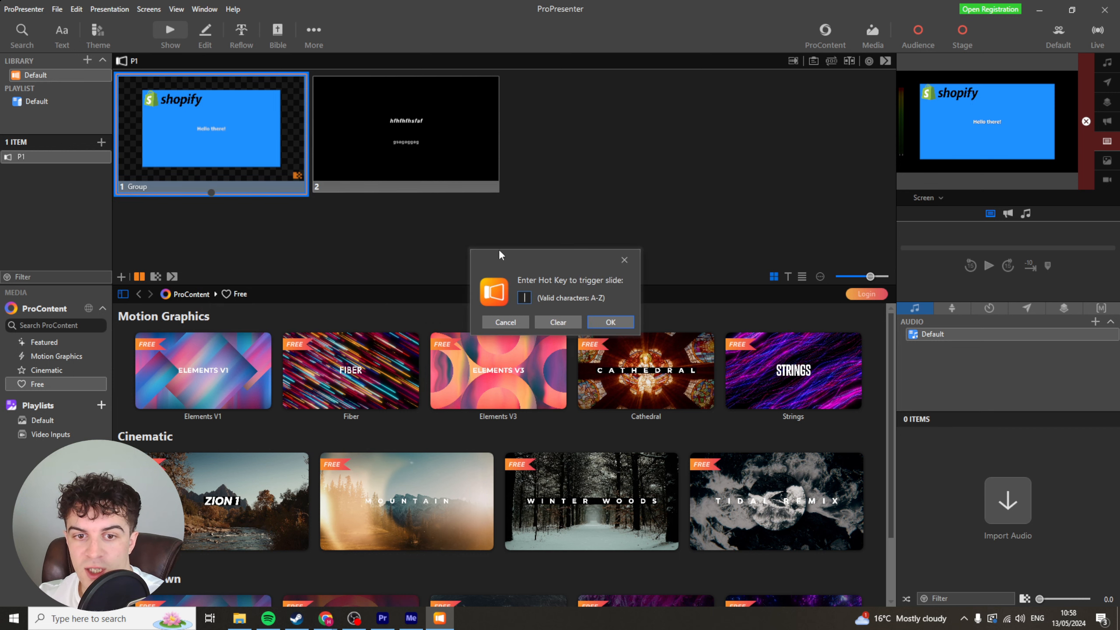
click(624, 261)
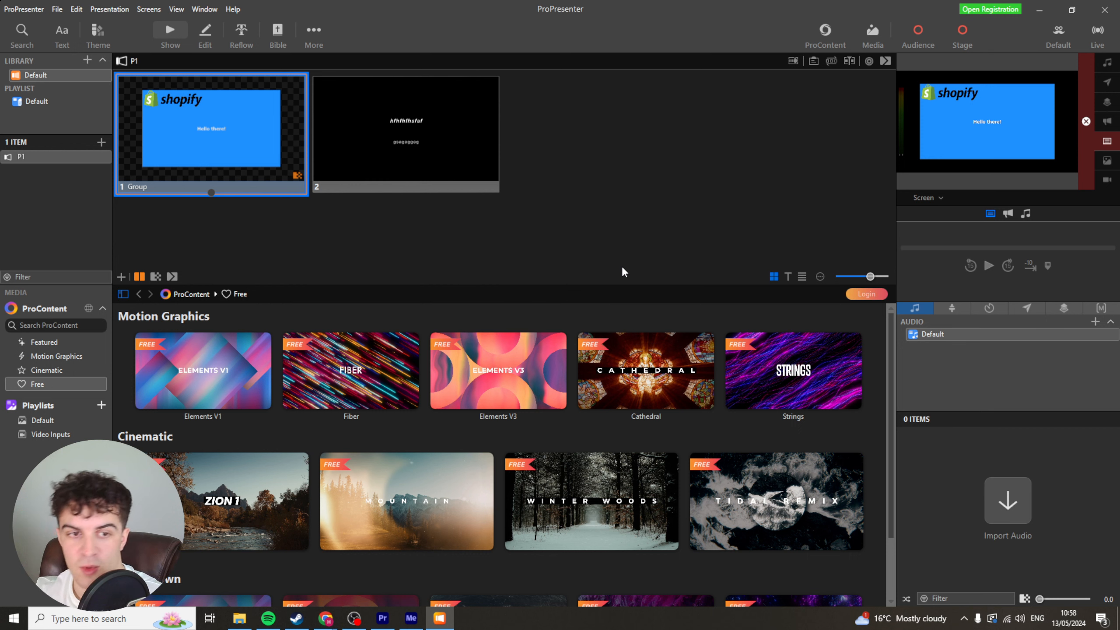
Browse the first slide's Add Action submenus and choose Open Audio Inputs.
right_click(271, 134)
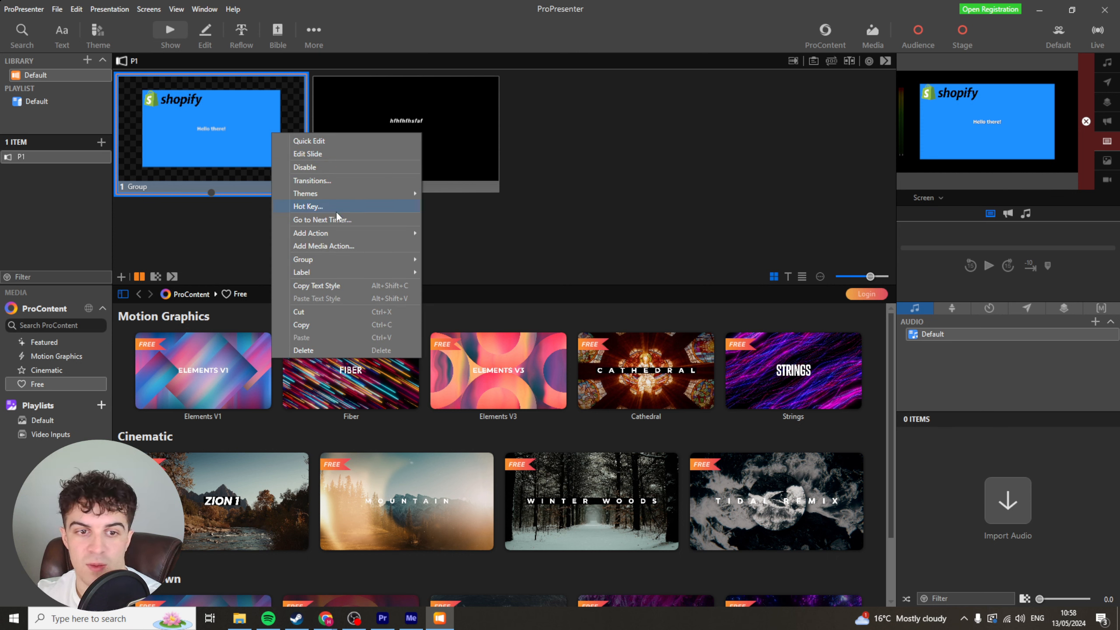
mouse_move(331, 232)
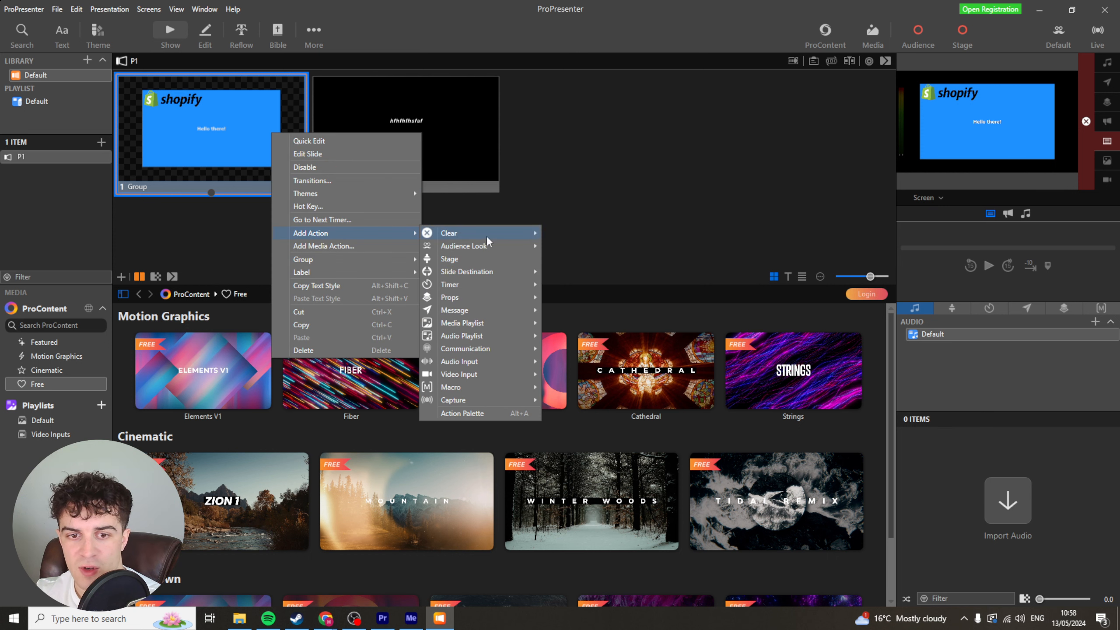
mouse_move(521, 233)
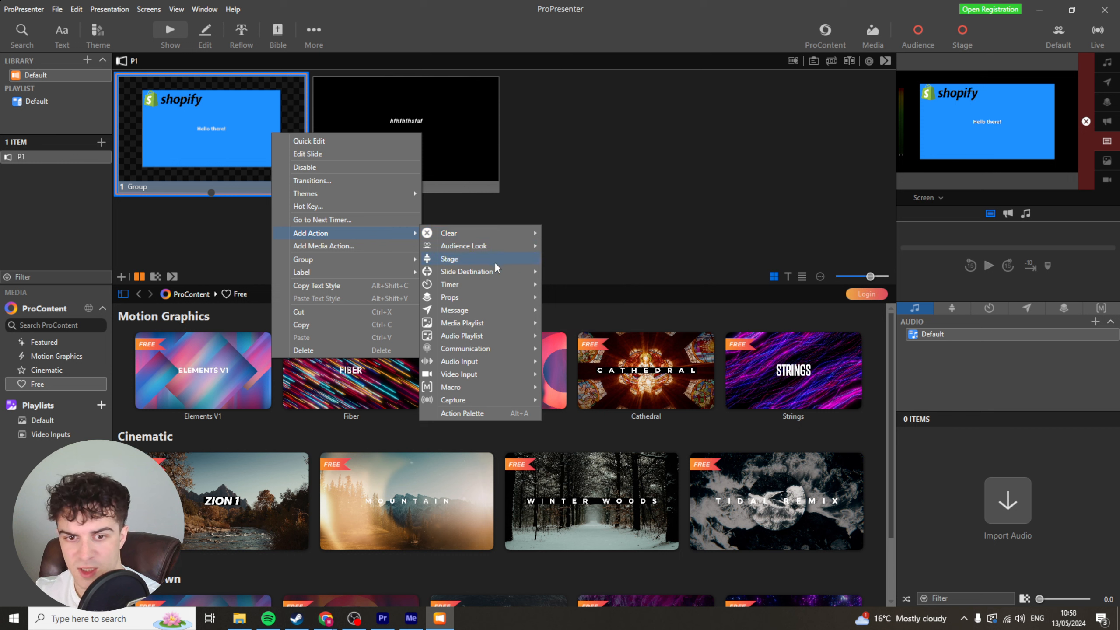
mouse_move(493, 282)
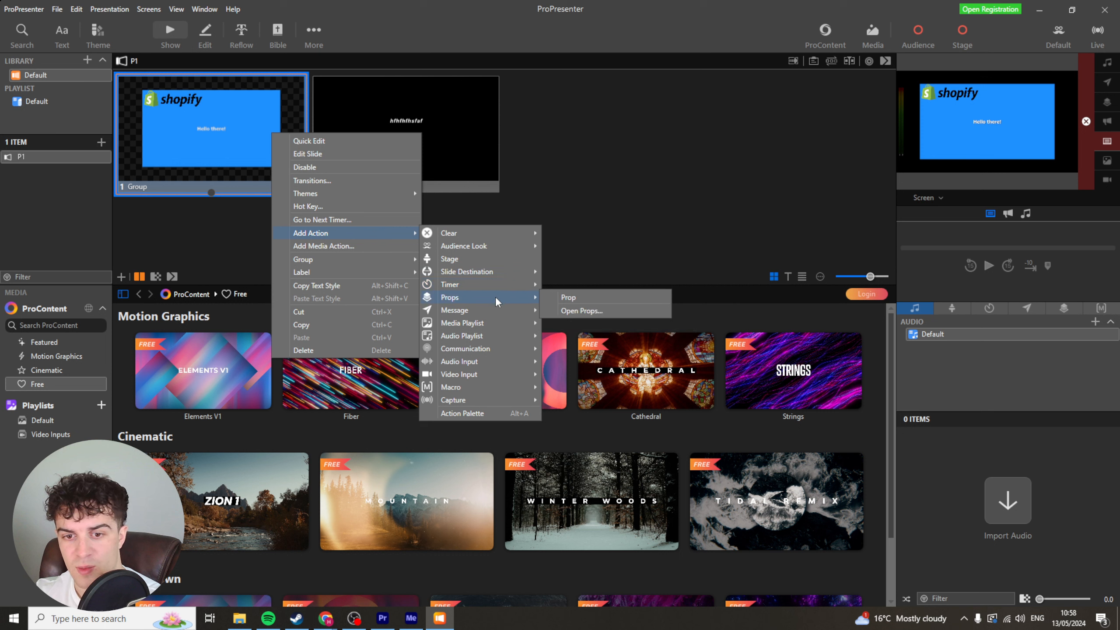
mouse_move(499, 326)
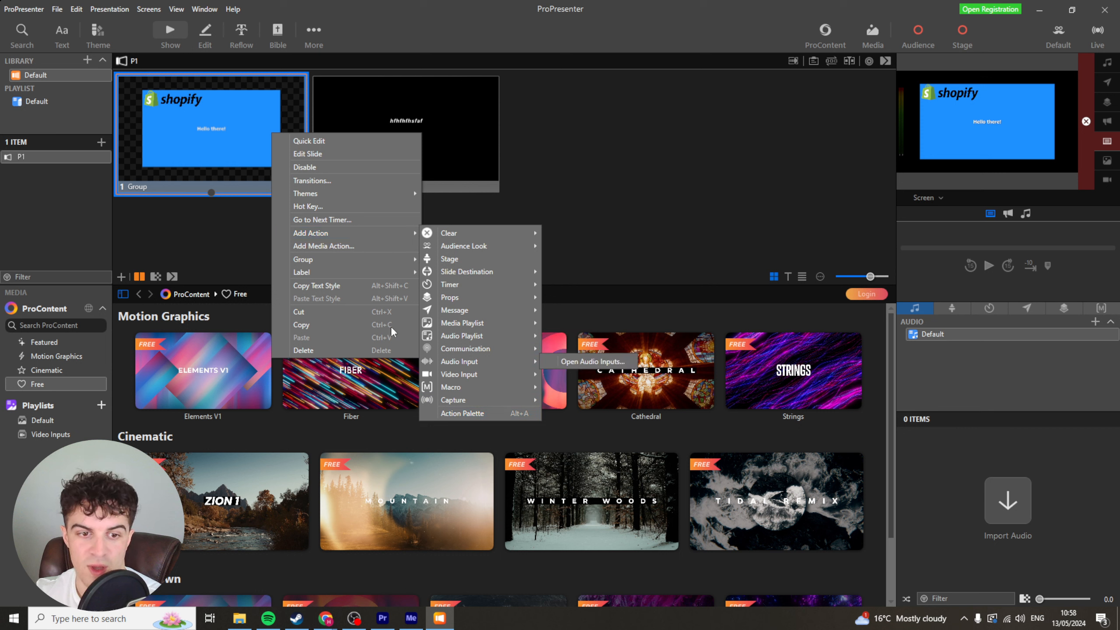
click(578, 362)
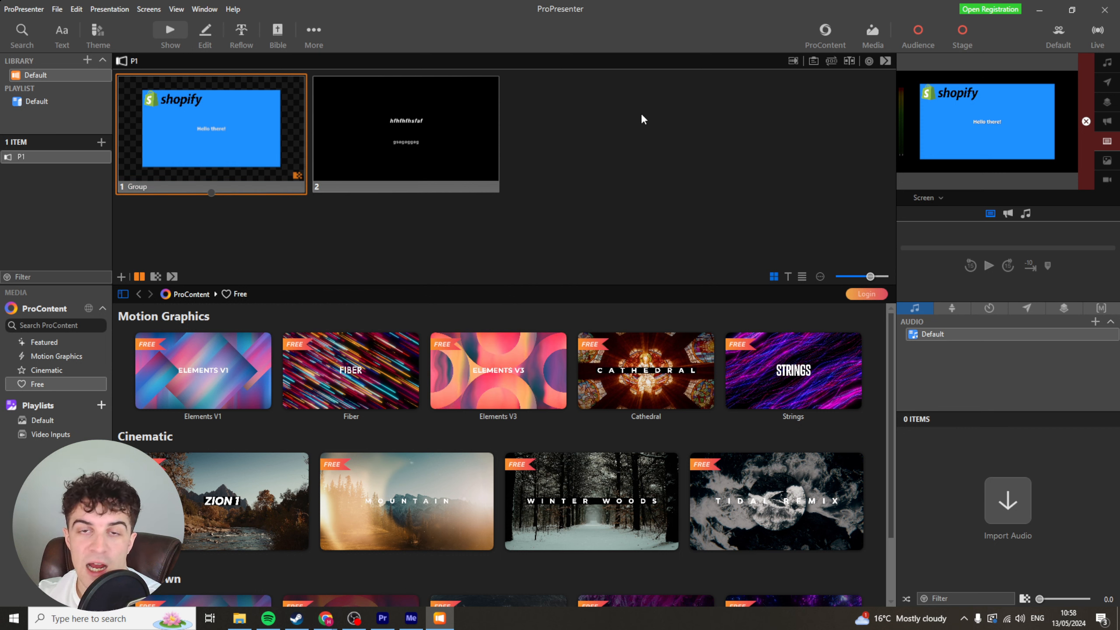